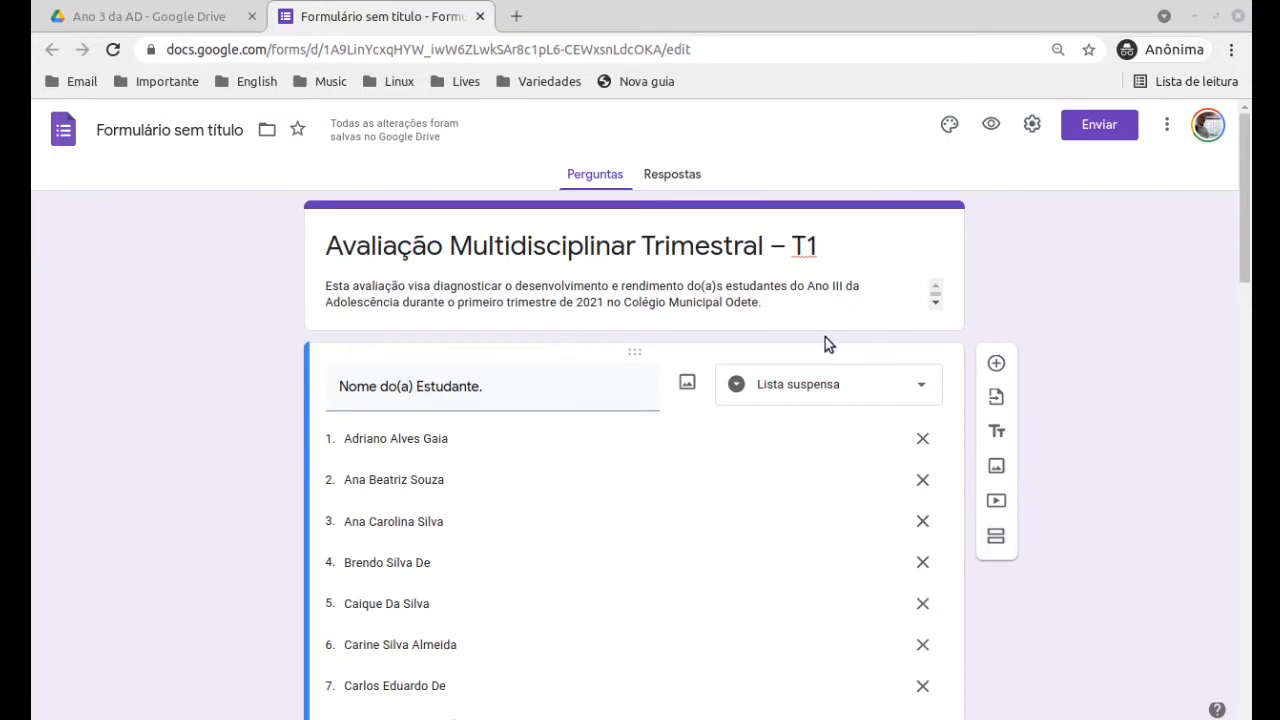
- Add a title-and-description block directly below the form header and title it "Dados do(a) Estudante."
left_click(697, 323)
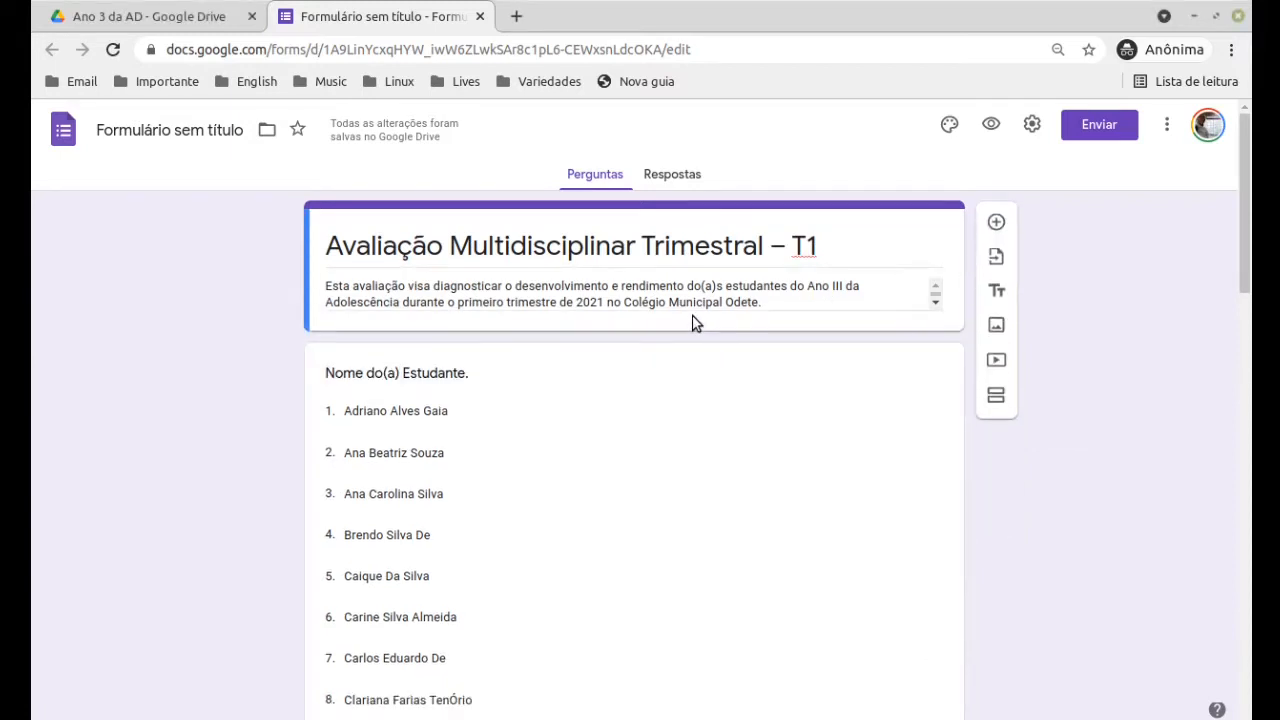
left_click(1000, 294)
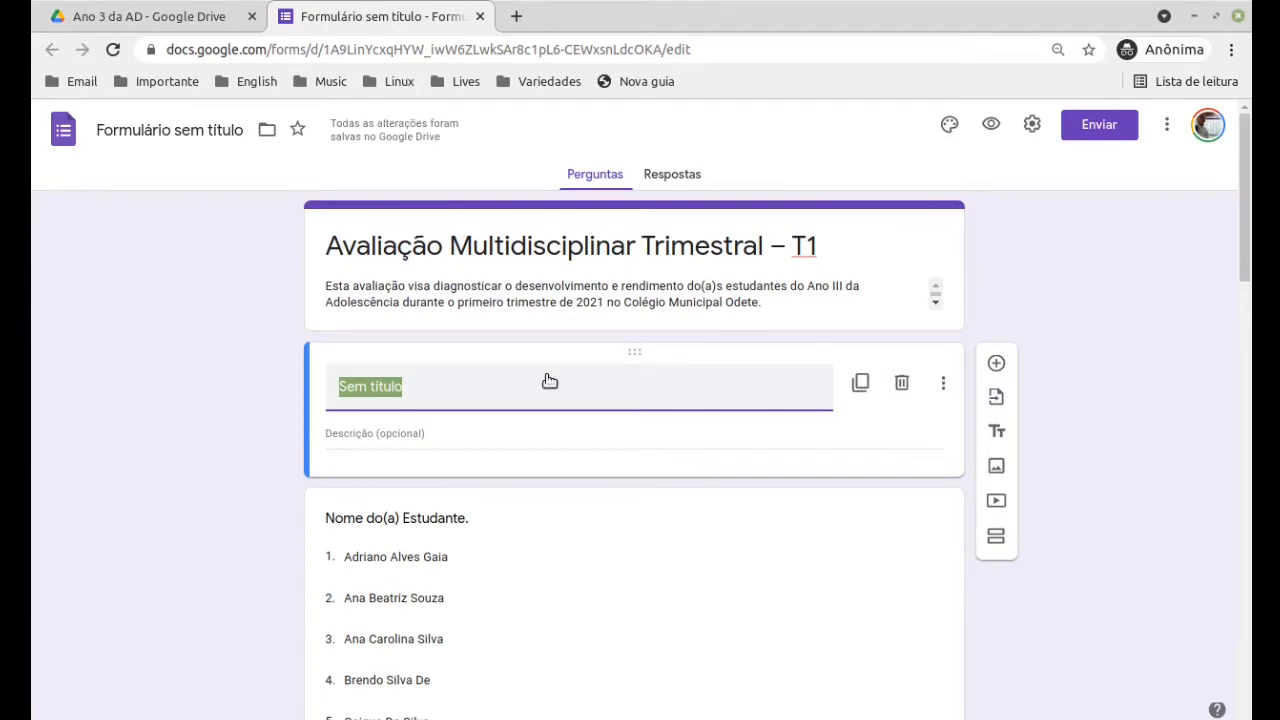
type("Dados")
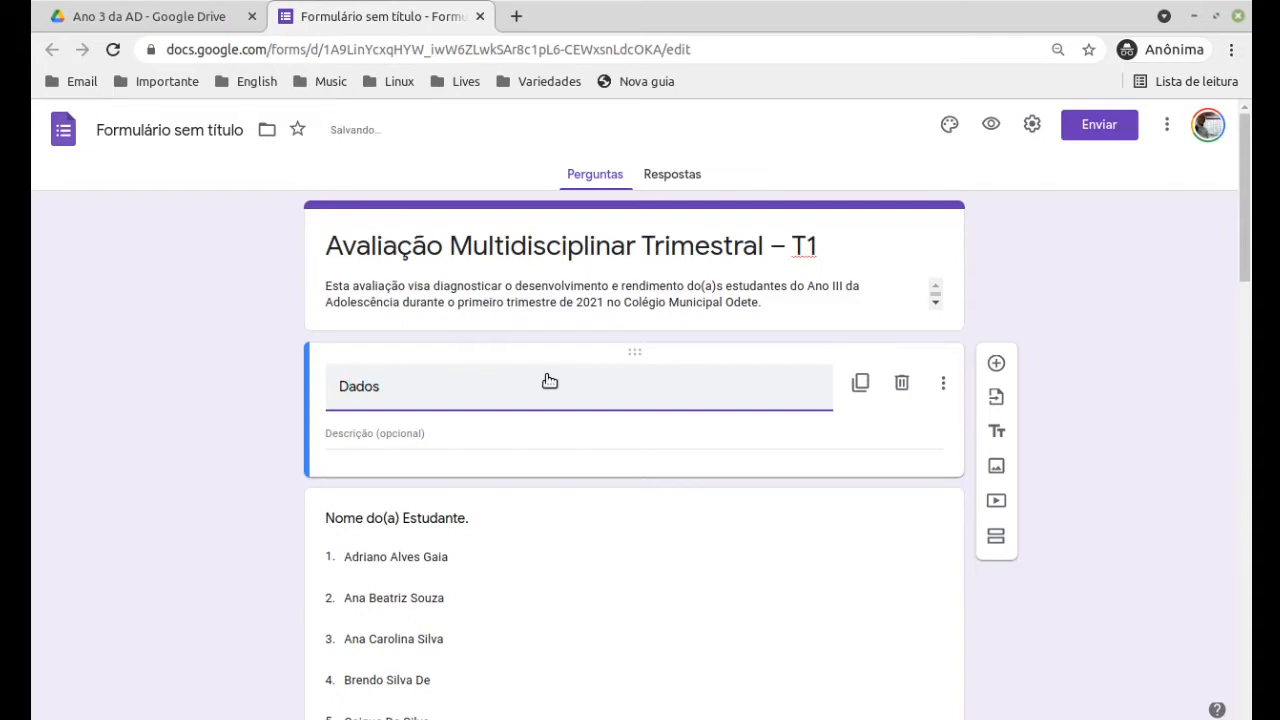
type(" do Estudante")
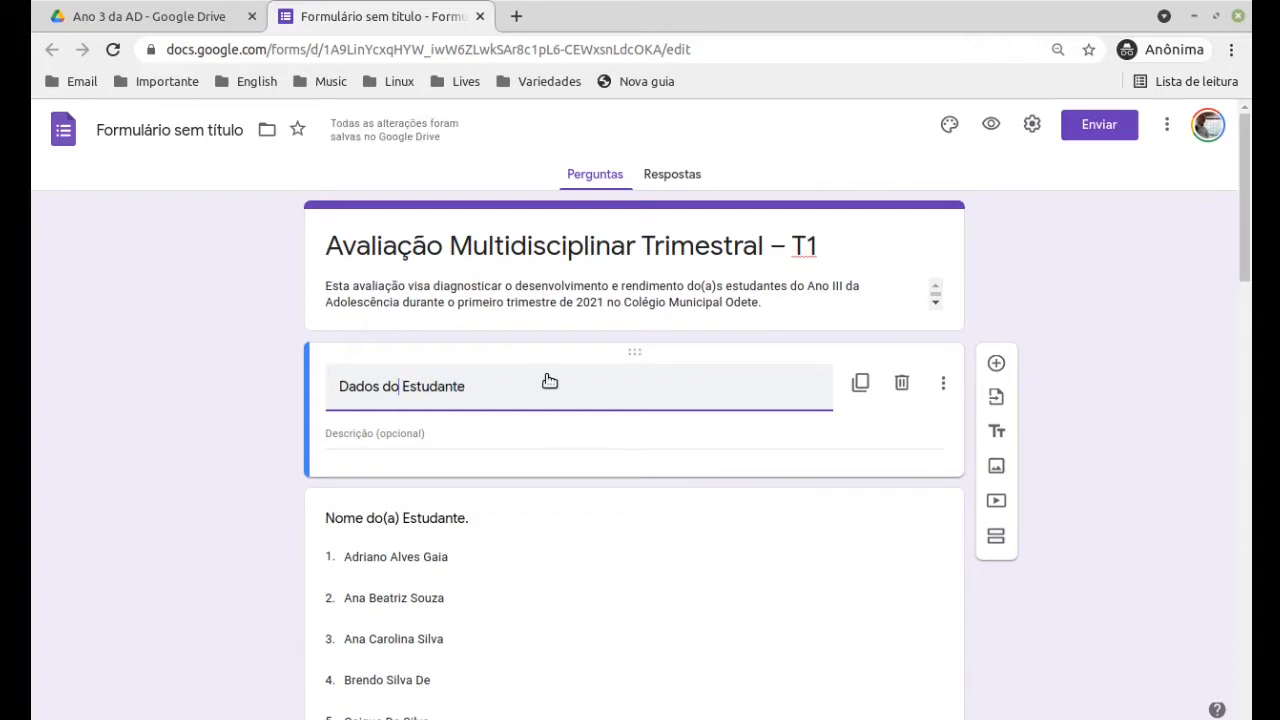
type("(a)")
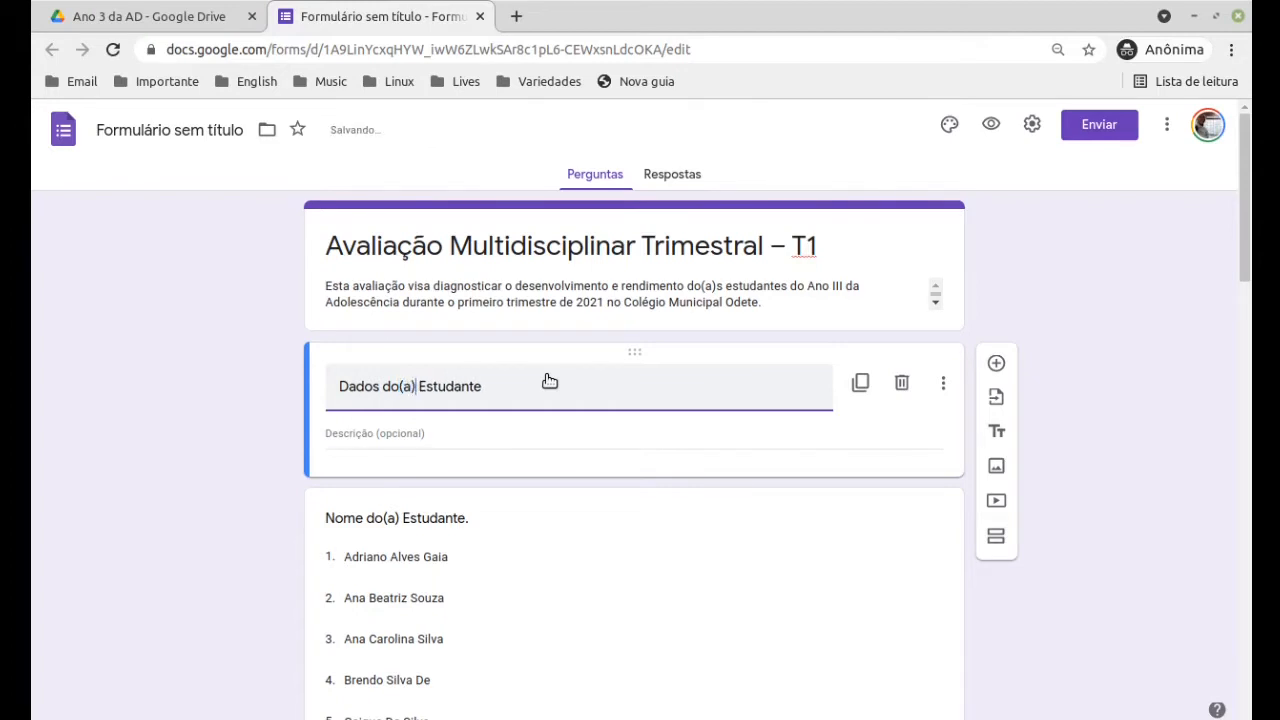
left_click(509, 397)
type(".")
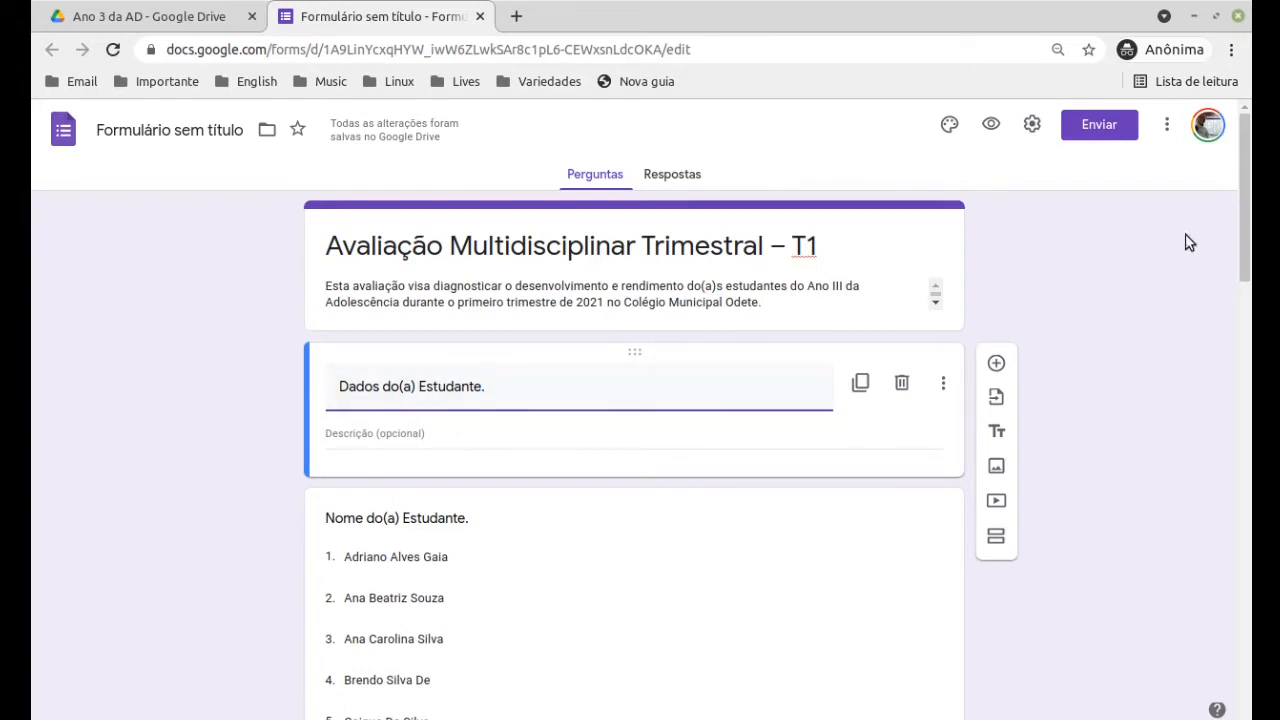
- Open the blank question after the student list for editing and copy the lines Turma A to Turma D from the LibreOffice Writer document
left_click_drag(1243, 185, 1263, 620)
left_click(661, 536)
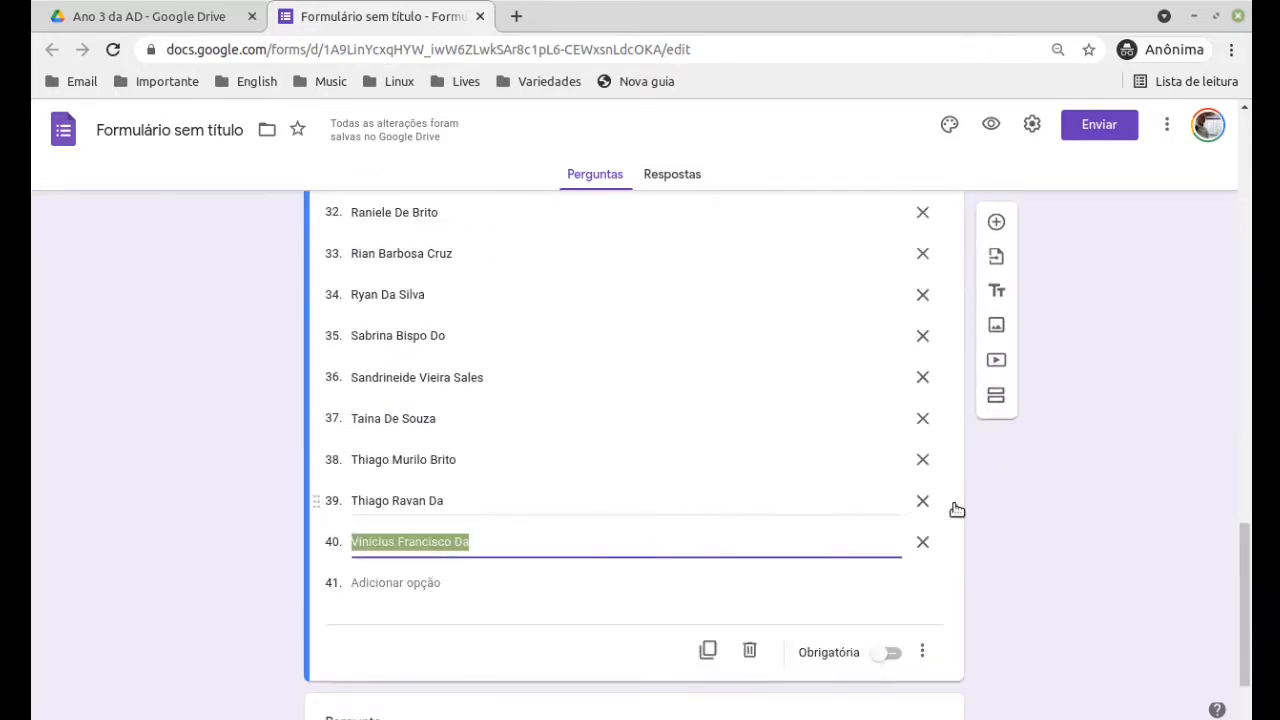
left_click_drag(1245, 537, 1249, 606)
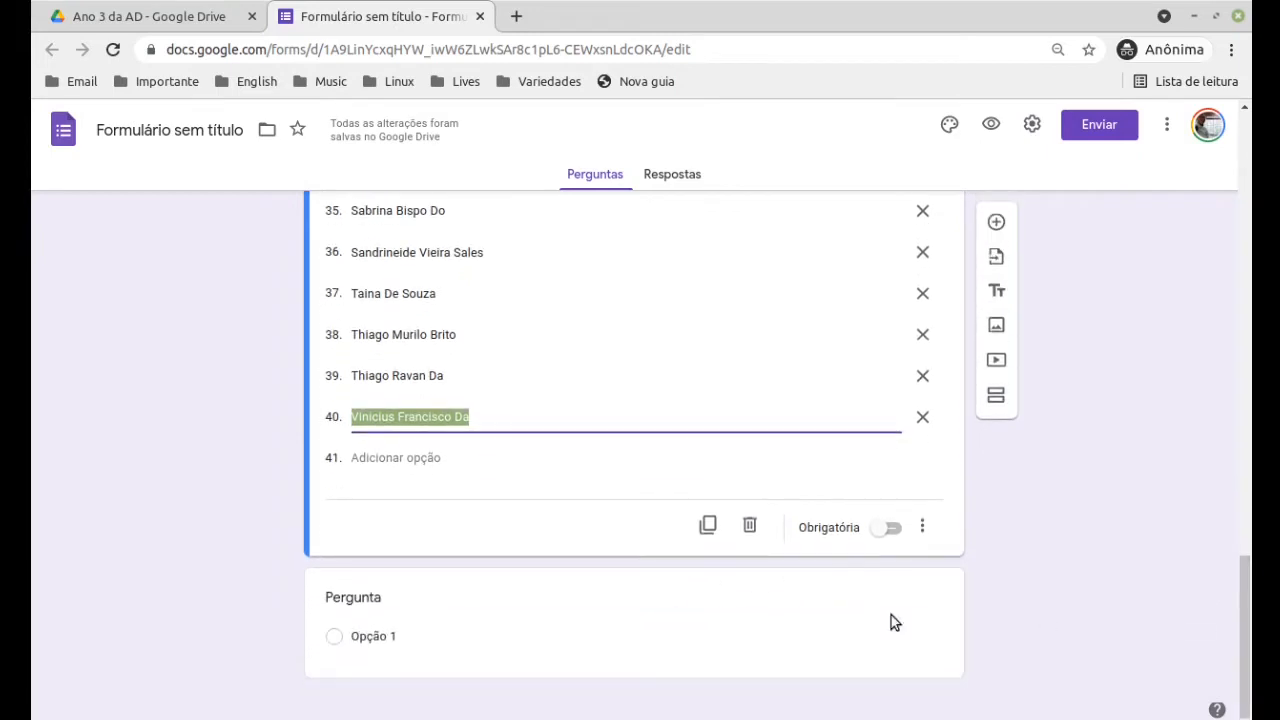
left_click(438, 594)
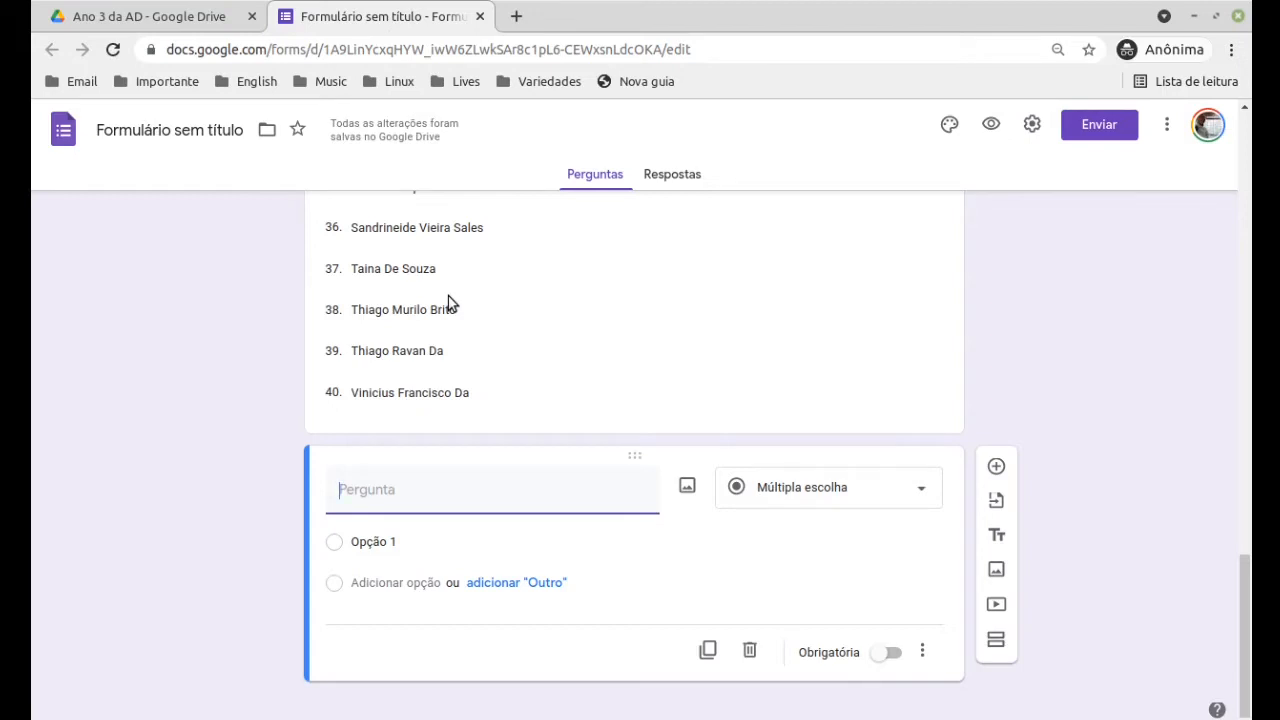
key("alt+Tab")
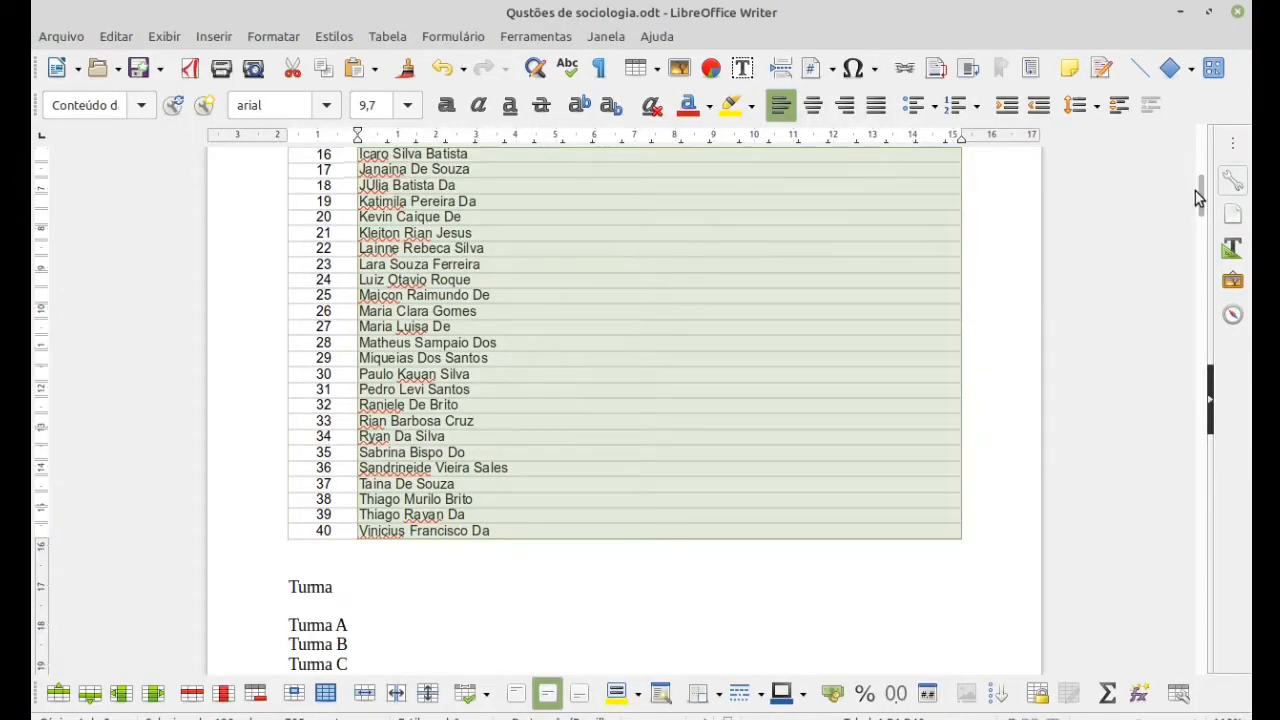
left_click_drag(1202, 180, 1202, 199)
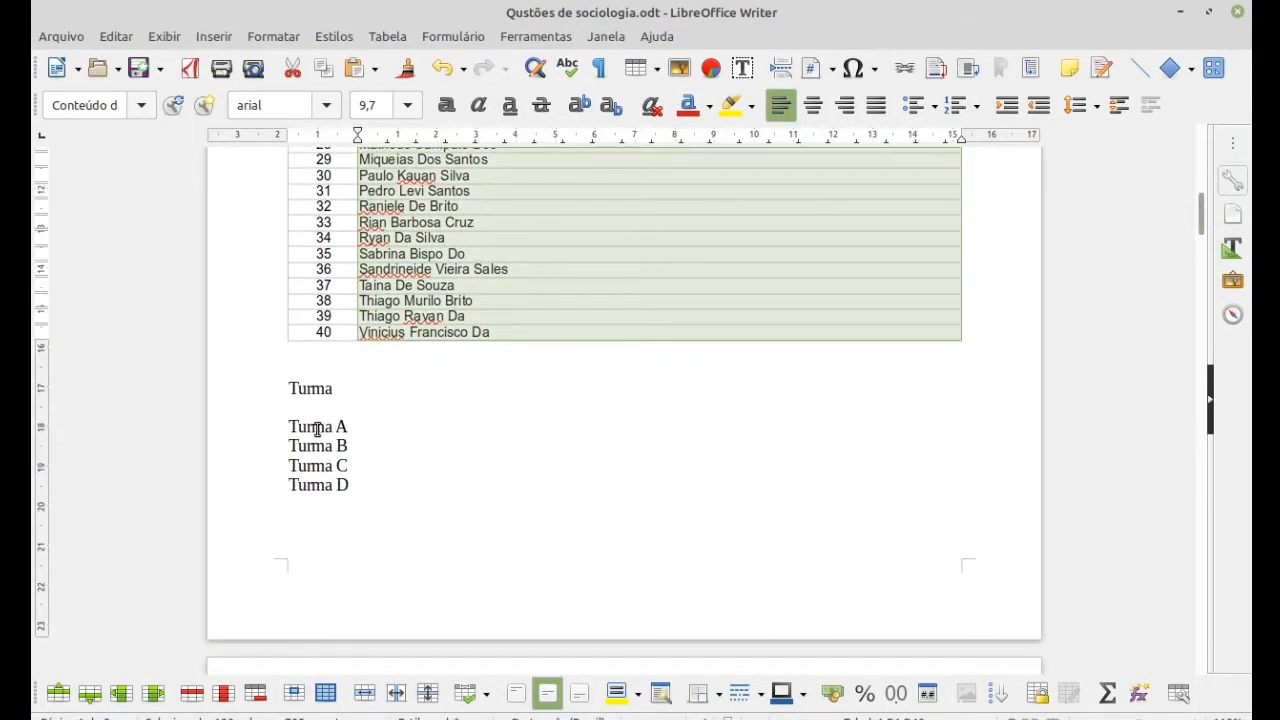
left_click_drag(289, 430, 371, 490)
key("ctrl+c")
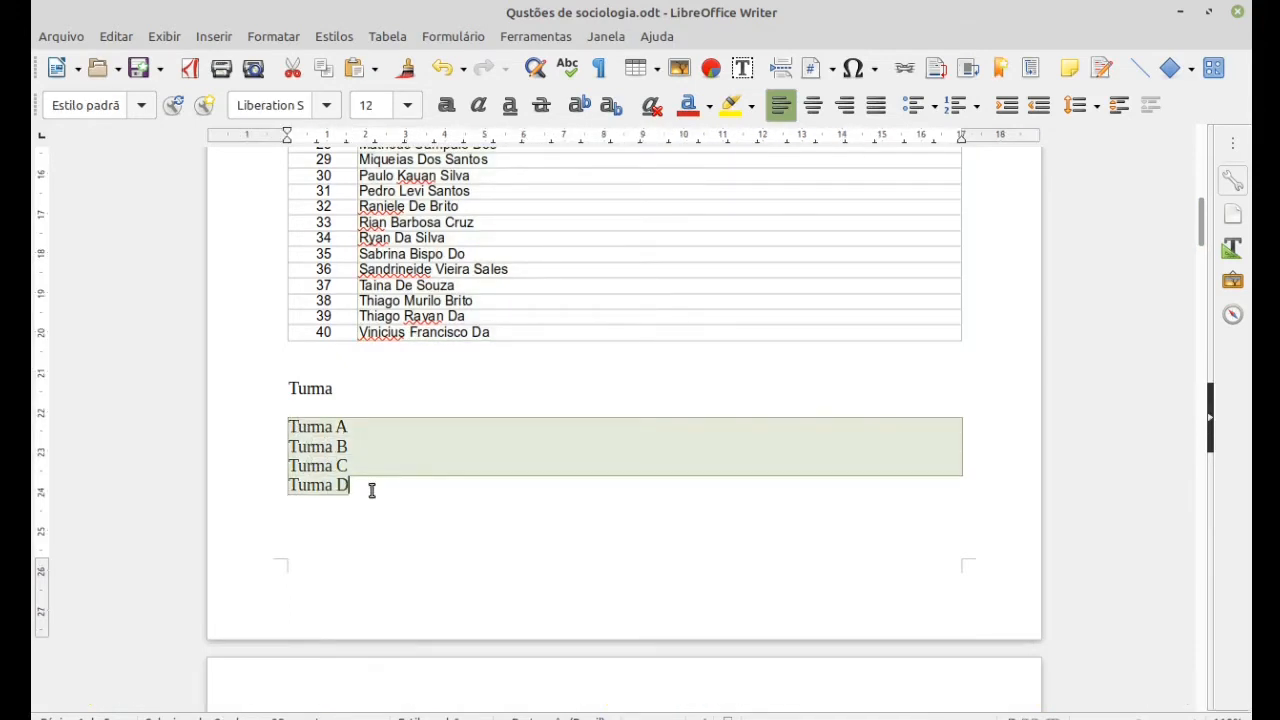
- Back in Google Forms, title the blank question "Turma." and paste Turma A to Turma D as its answer options
key("alt+Tab")
key("alt+Tab")
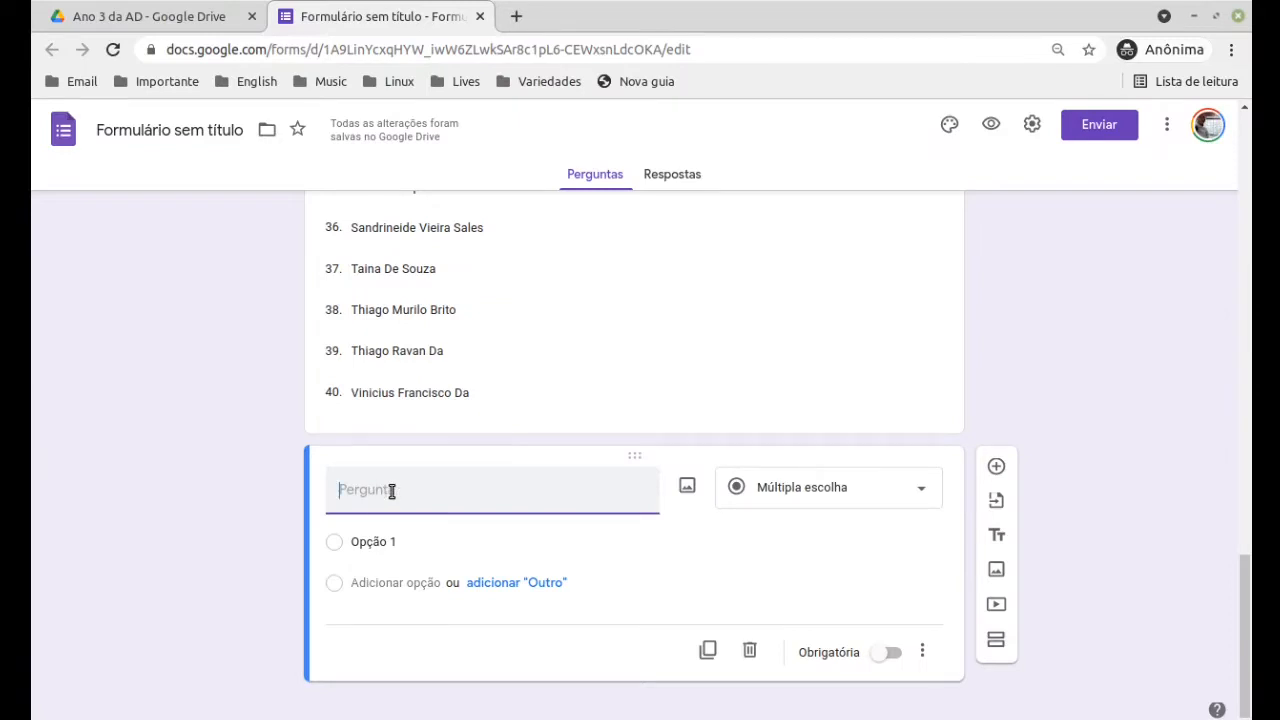
type("Turma")
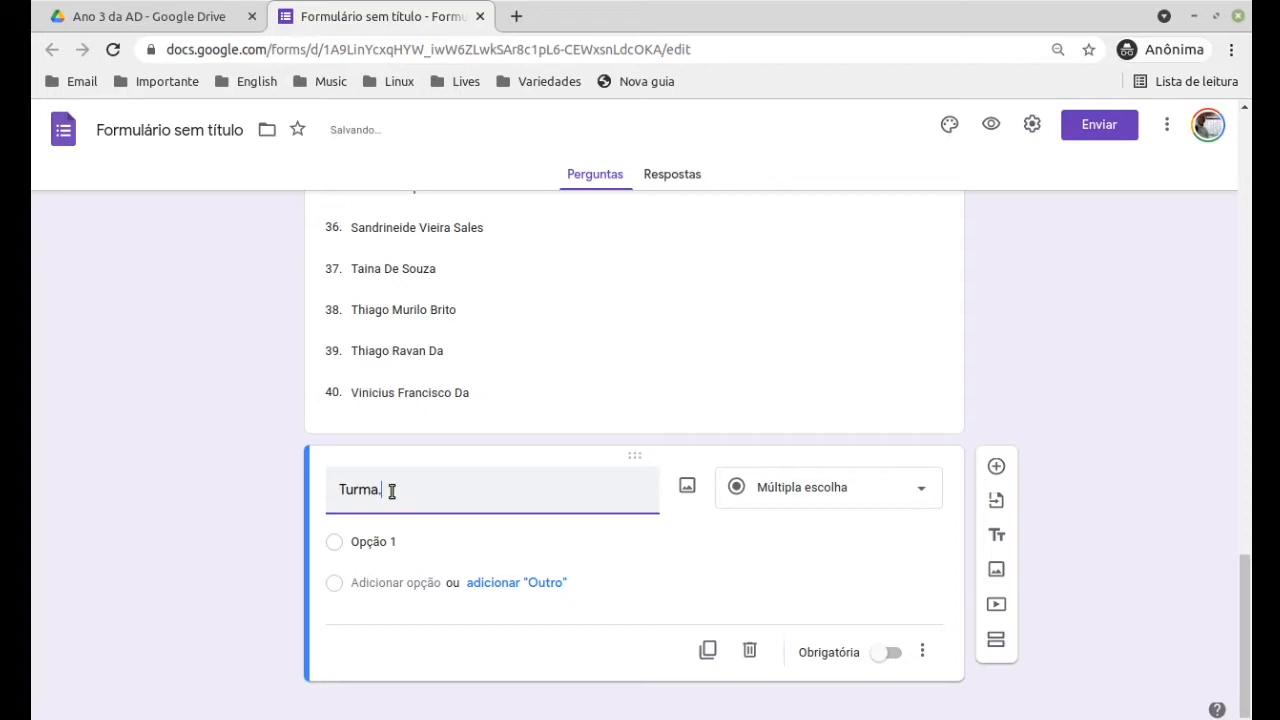
type(".")
left_click(378, 536)
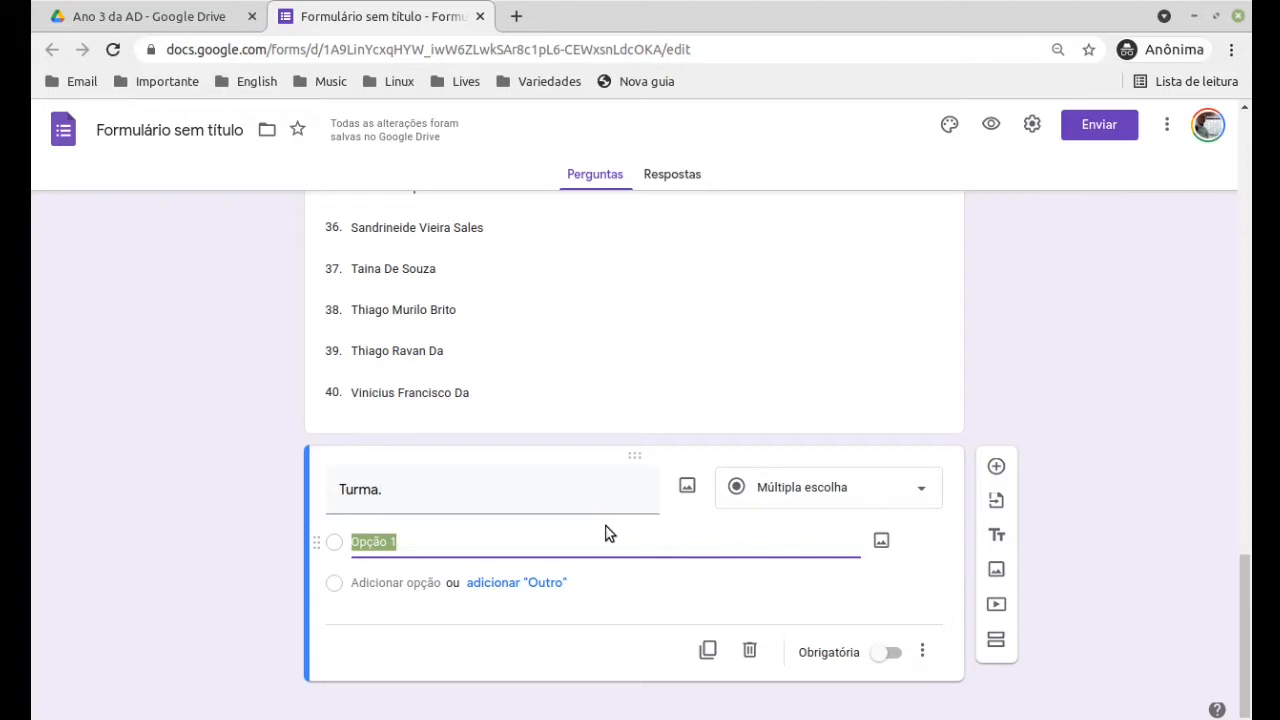
key("ctrl+v")
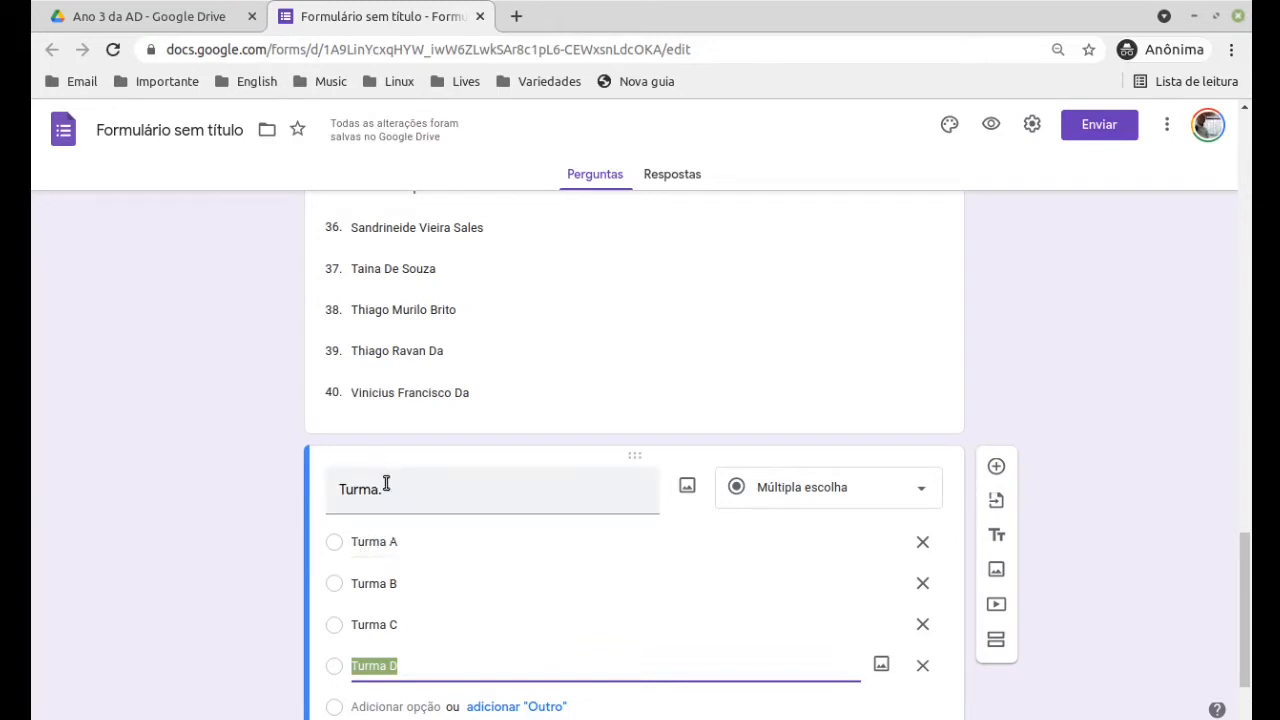
key("alt+Tab")
key("alt+Tab")
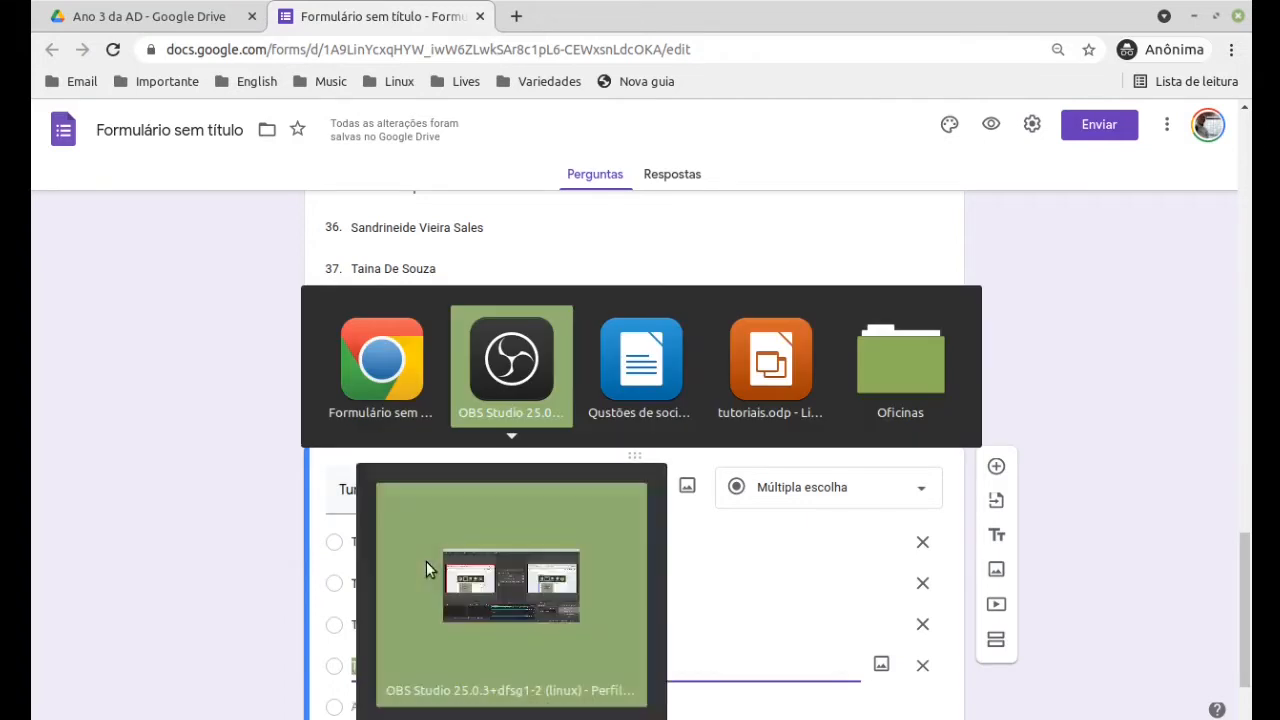
left_click(340, 427)
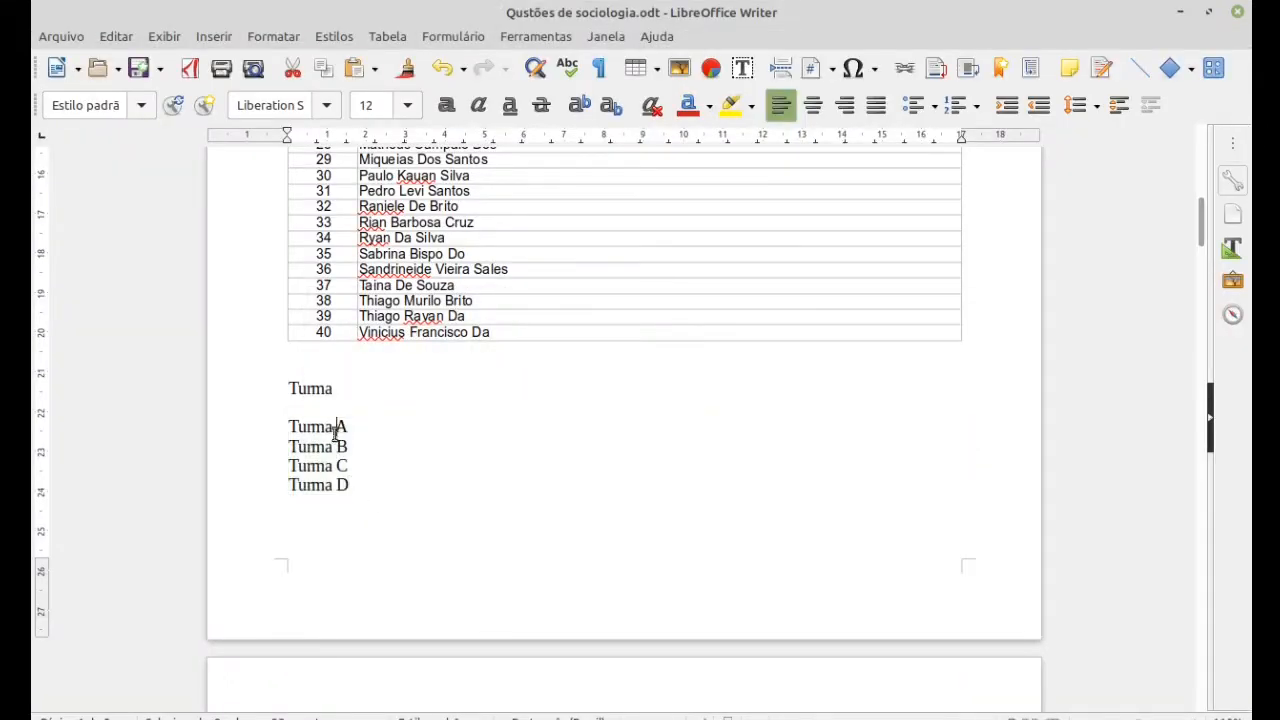
left_click_drag(287, 427, 340, 487)
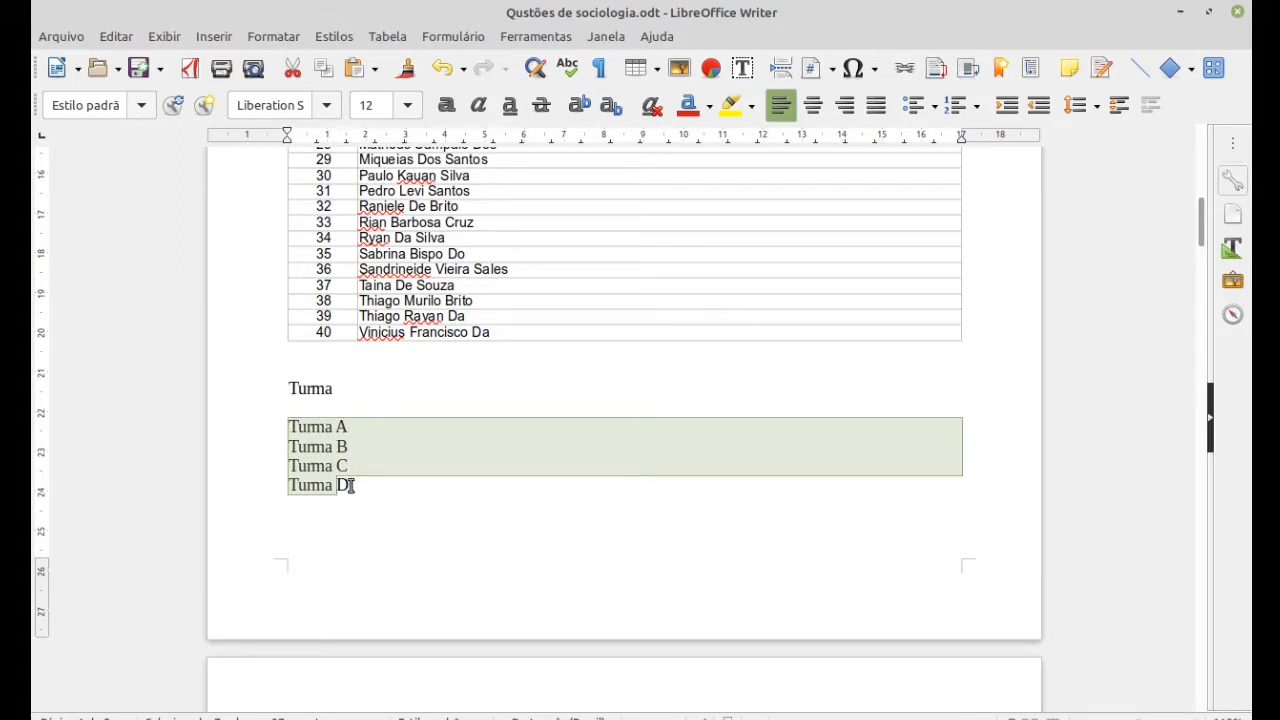
key("alt+Tab")
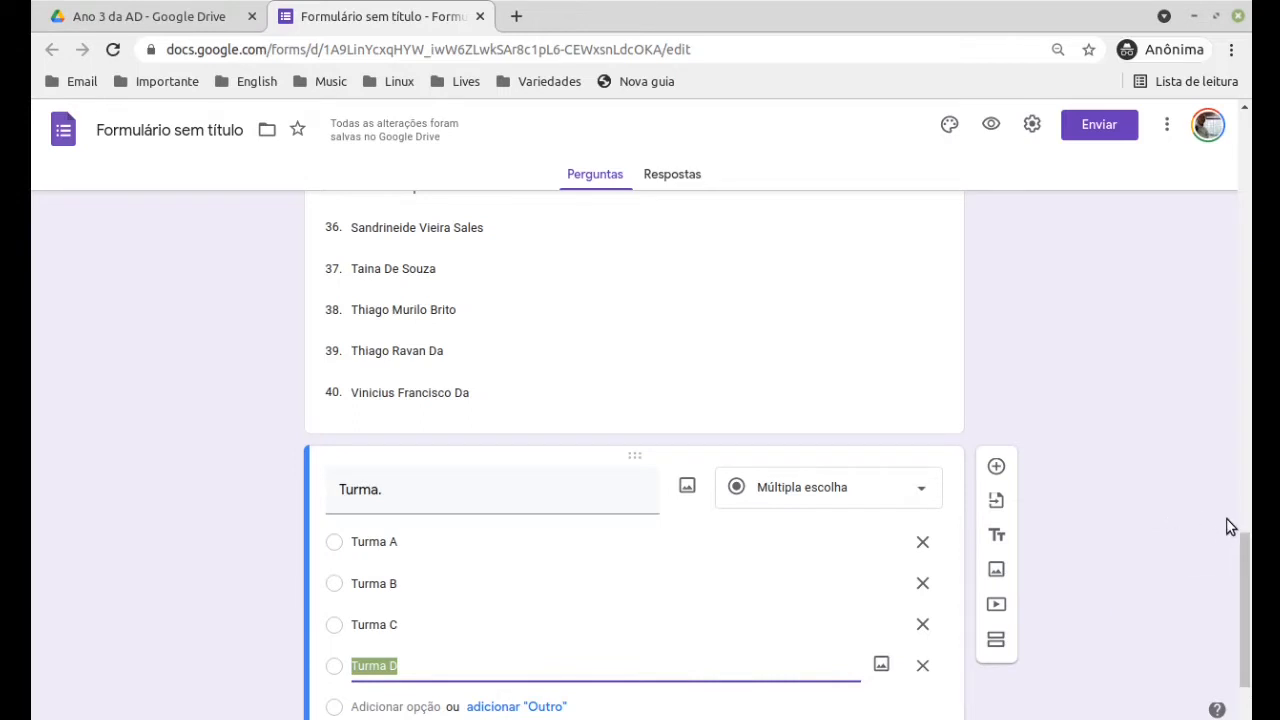
- Preview the form, test it by choosing a student's name and Turma C, and close the preview without submitting
left_click_drag(1247, 546, 1255, 117)
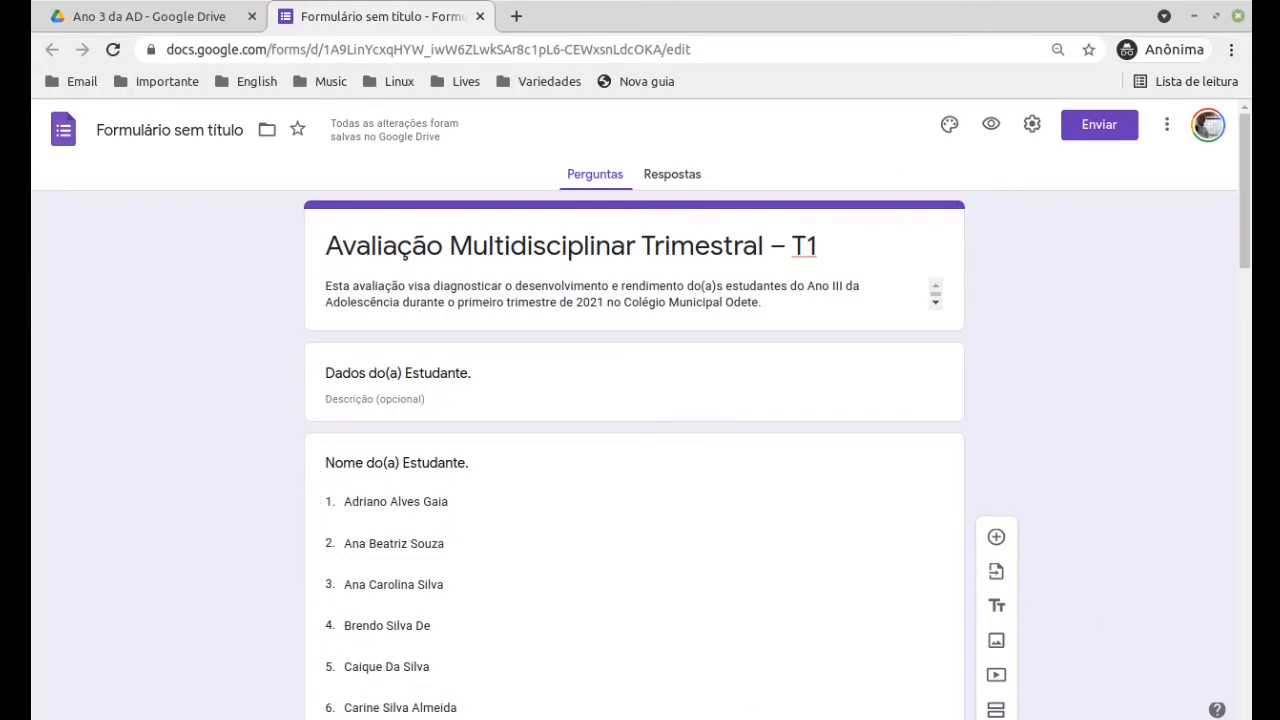
left_click_drag(1245, 168, 1262, 607)
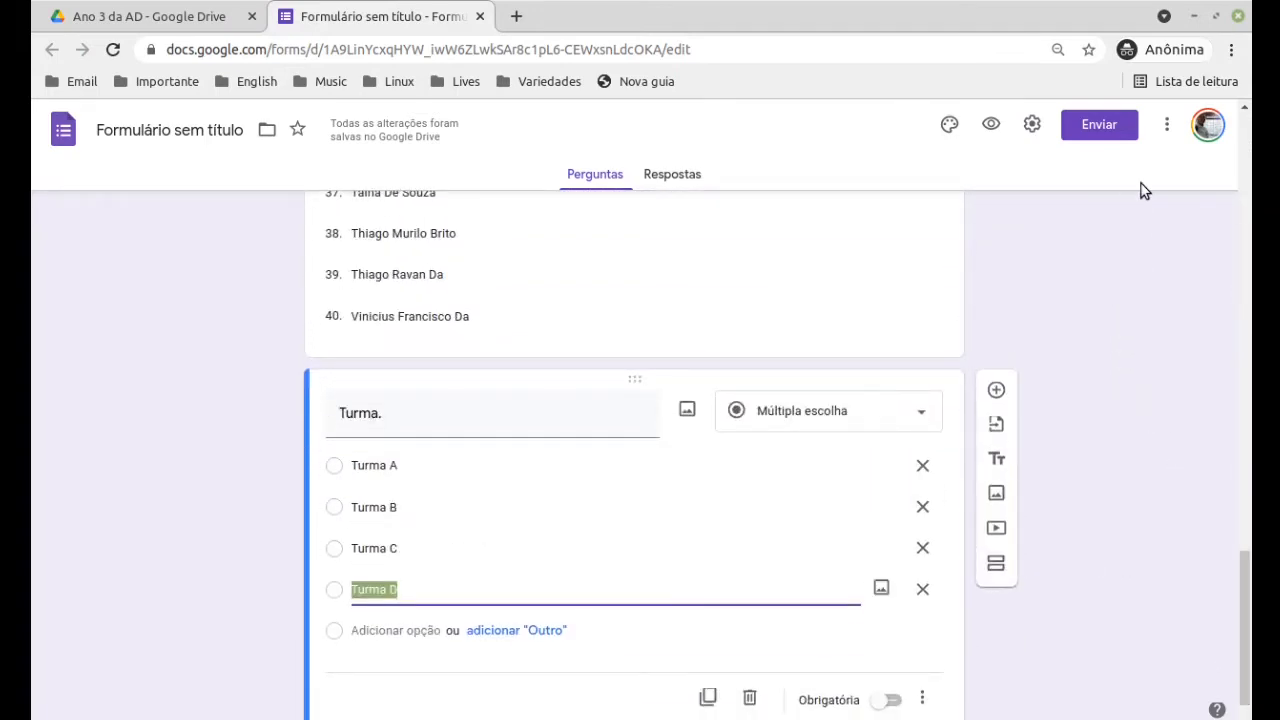
left_click(992, 125)
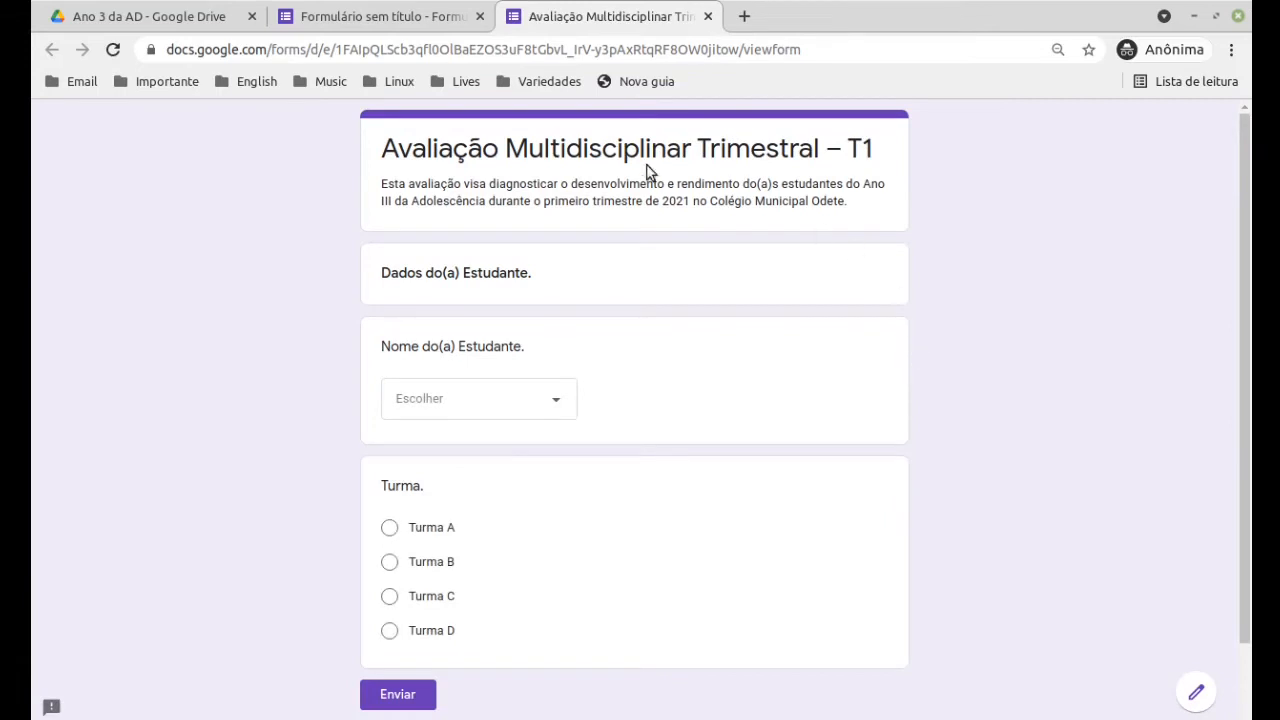
left_click(556, 402)
left_click(472, 375)
left_click(390, 598)
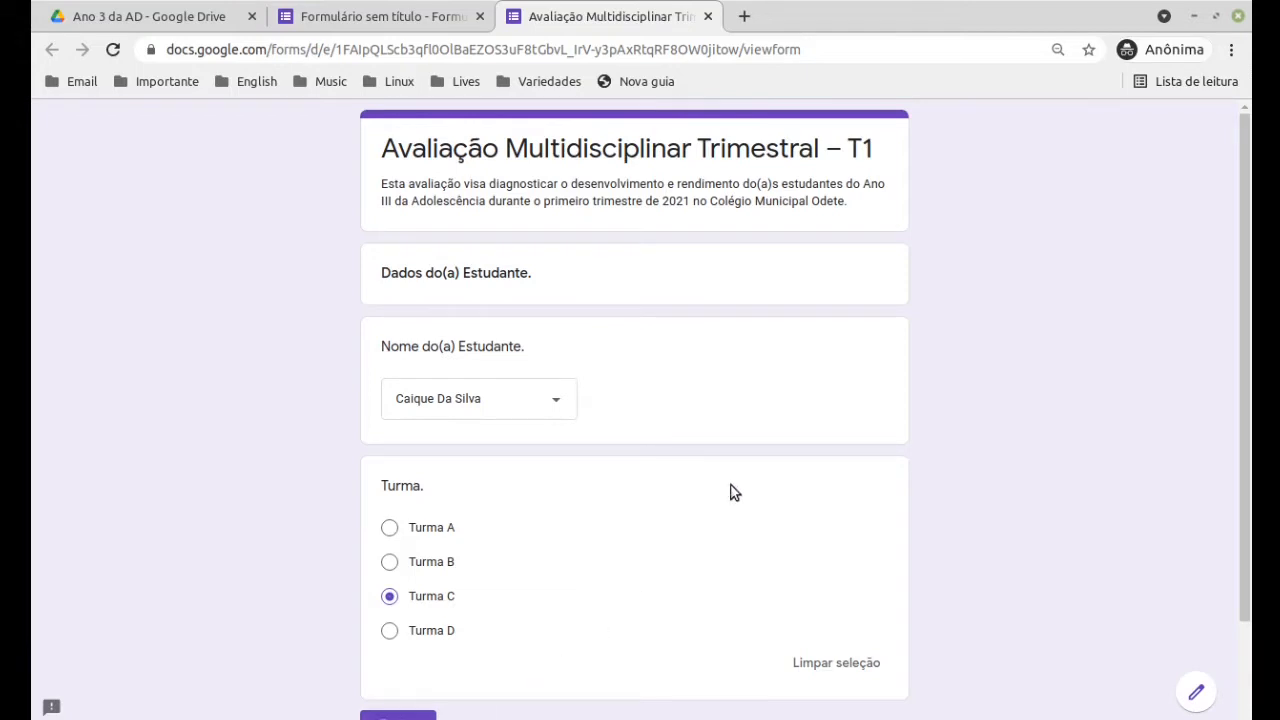
left_click(709, 17)
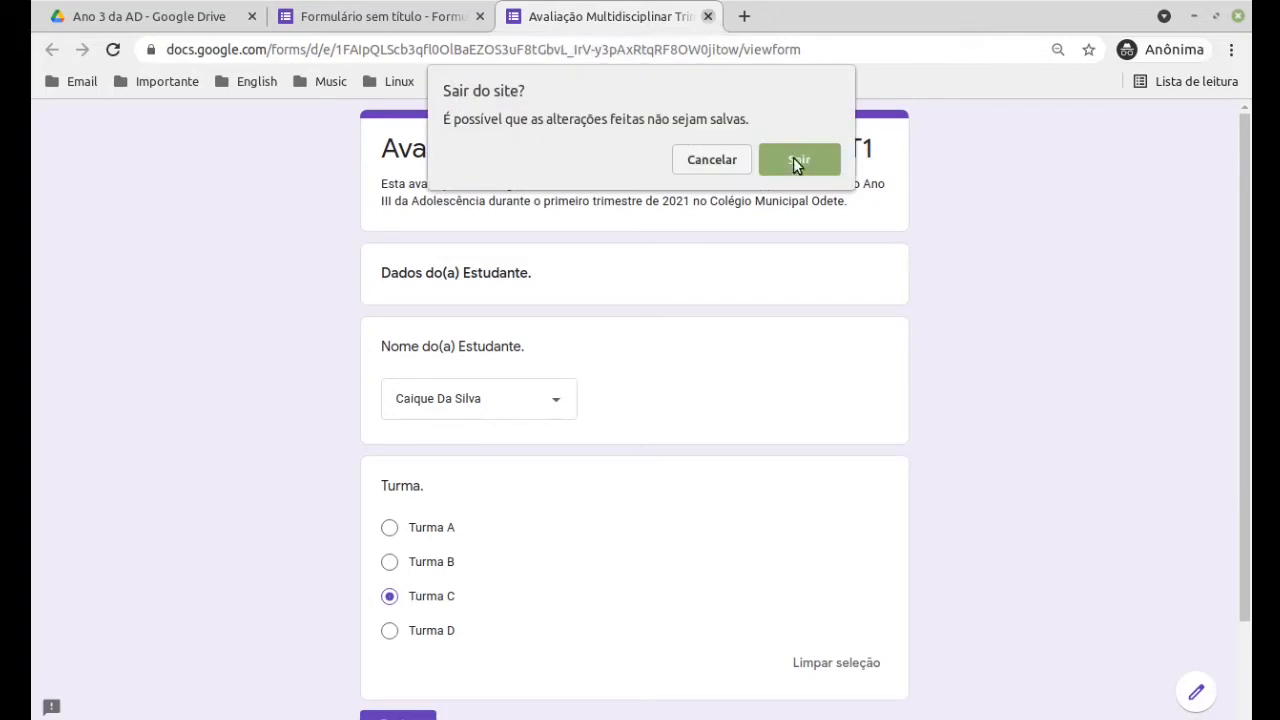
left_click(794, 158)
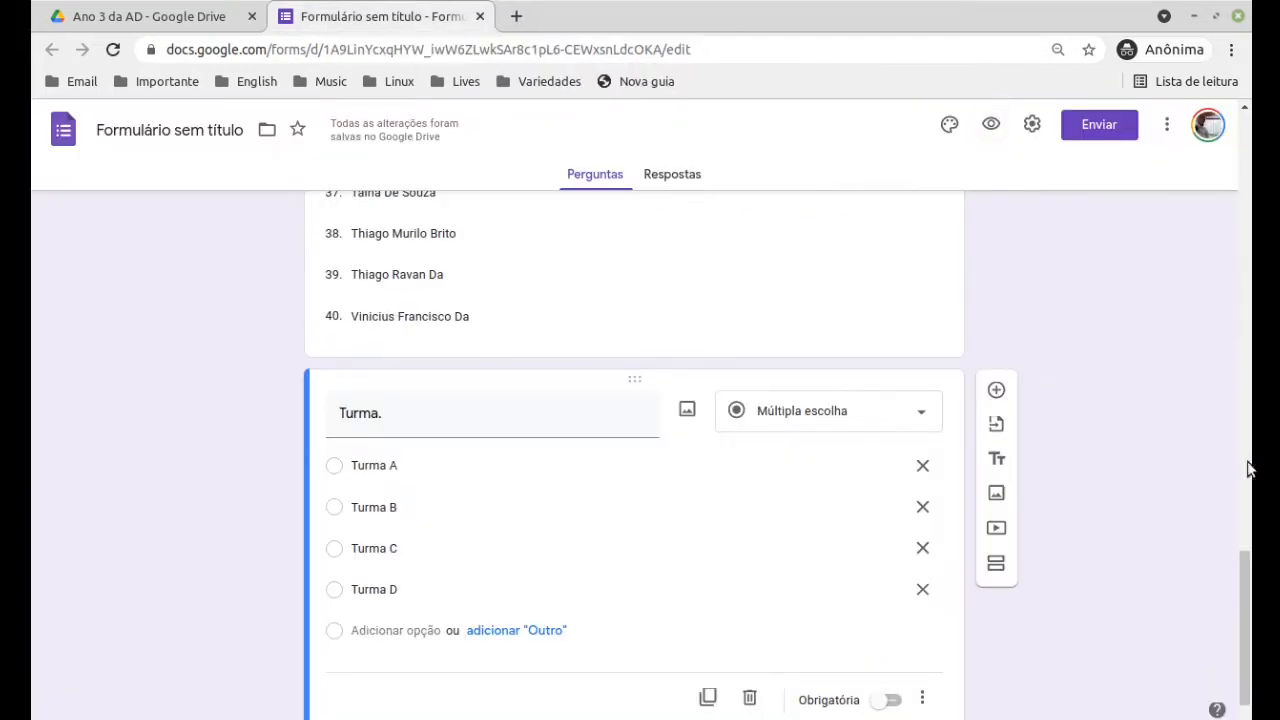
- Add a blank question after the Turma question and look through the exam questions in the LibreOffice Writer document
mouse_move(1248, 563)
left_mouse_down()
mouse_move(1250, 578)
mouse_move(1266, 449)
mouse_move(1260, 122)
mouse_move(1250, 577)
left_mouse_up()
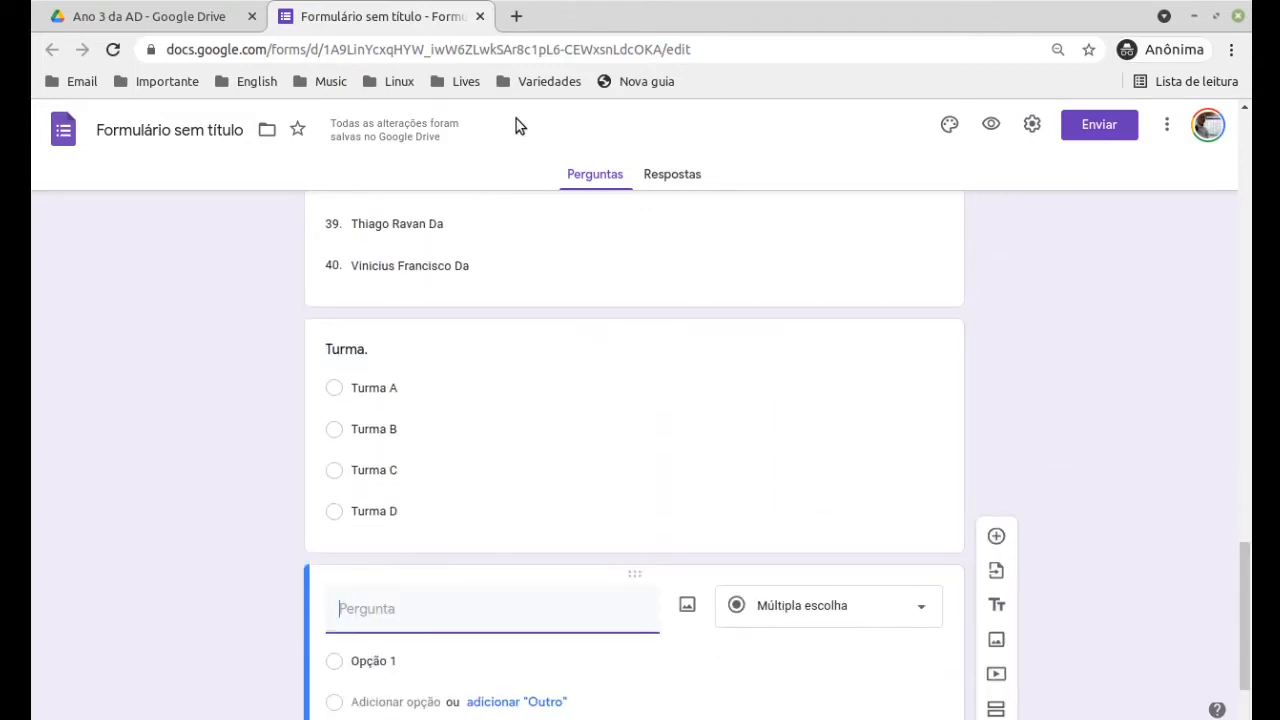
key("alt+Tab")
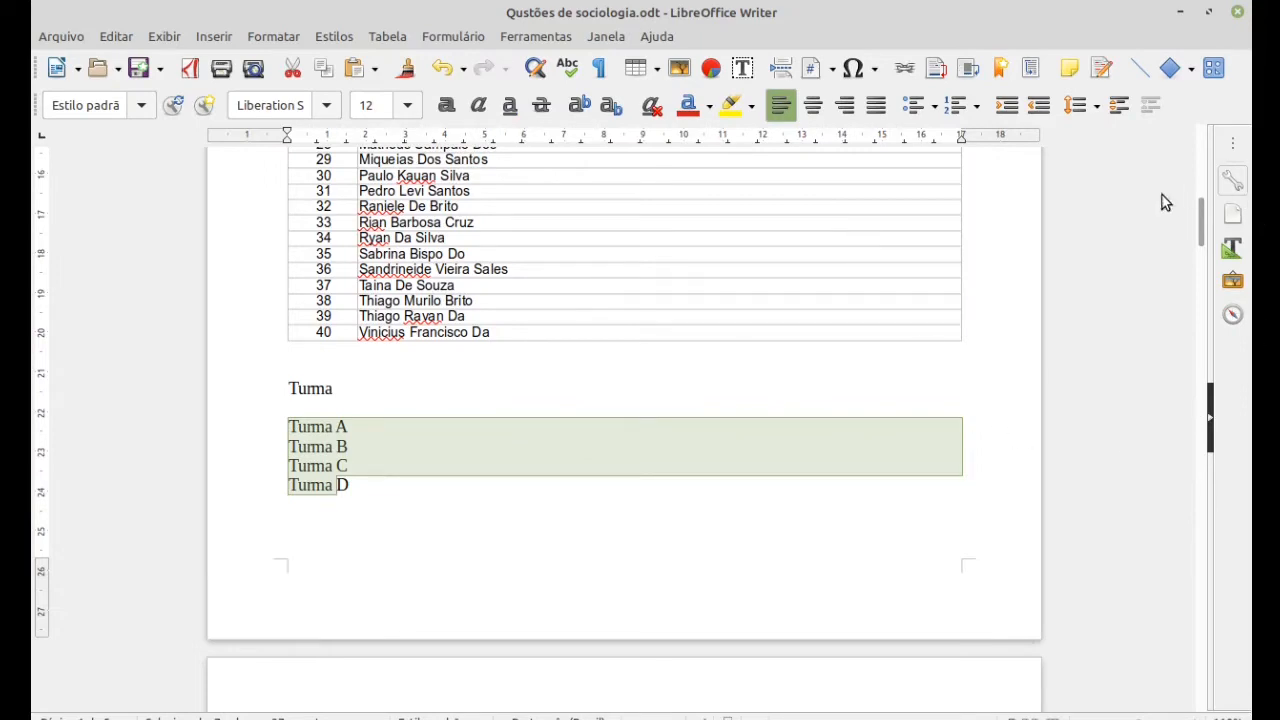
left_click_drag(1203, 212, 1237, 527)
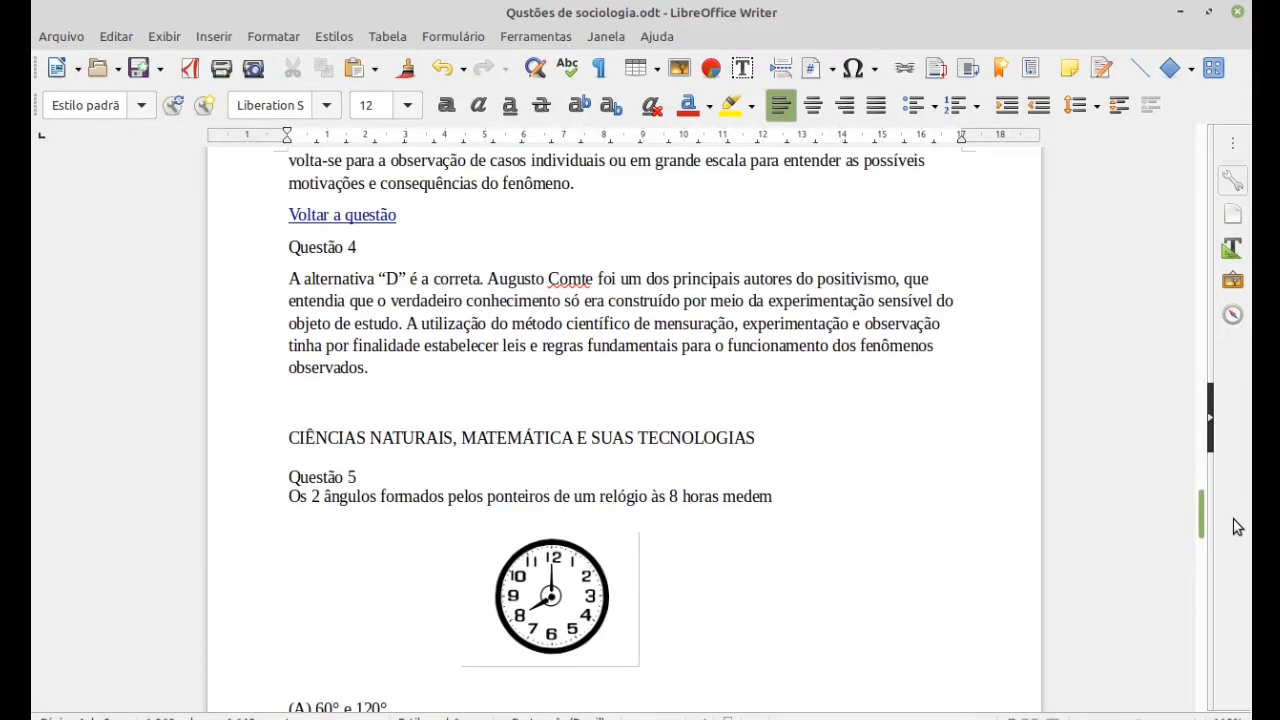
left_click_drag(1237, 527, 1209, 201)
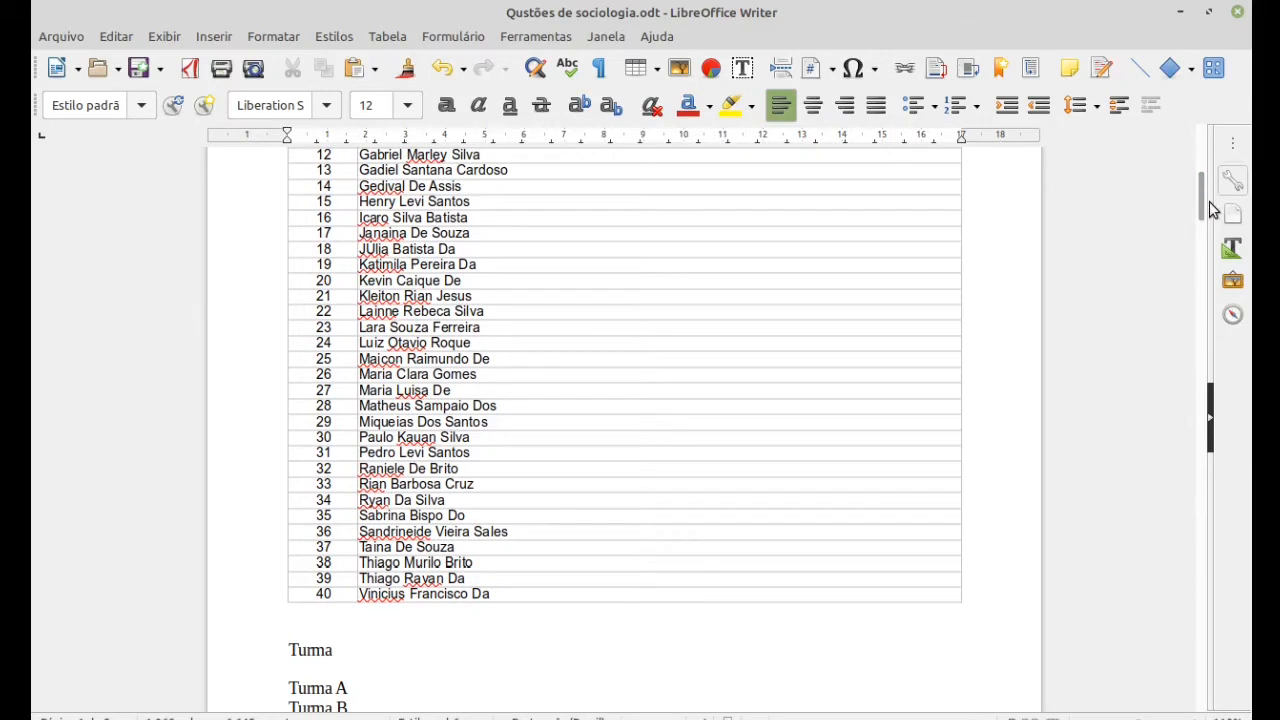
key("alt+Tab")
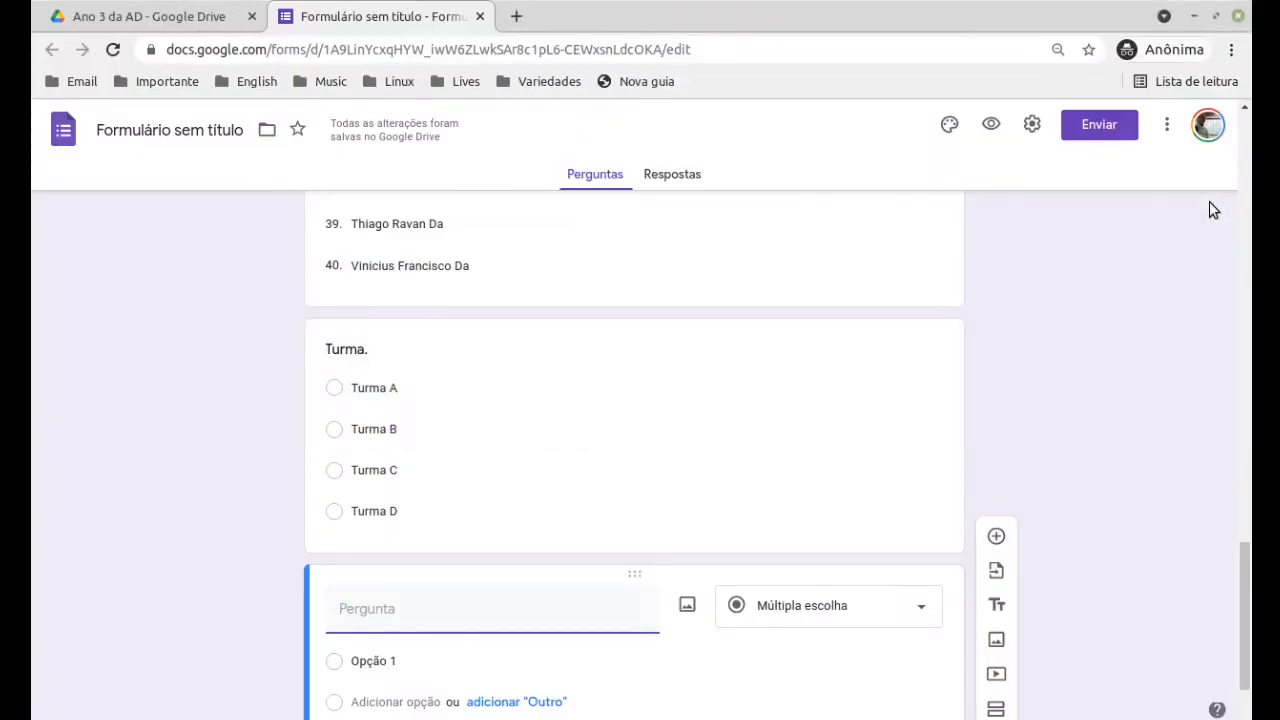
- Add a title-and-description block below the Turma question and copy the heading "CIÊNCIAS HUMANAS E SUAS TECNOLOGIAS" from the Writer document
left_click(757, 507)
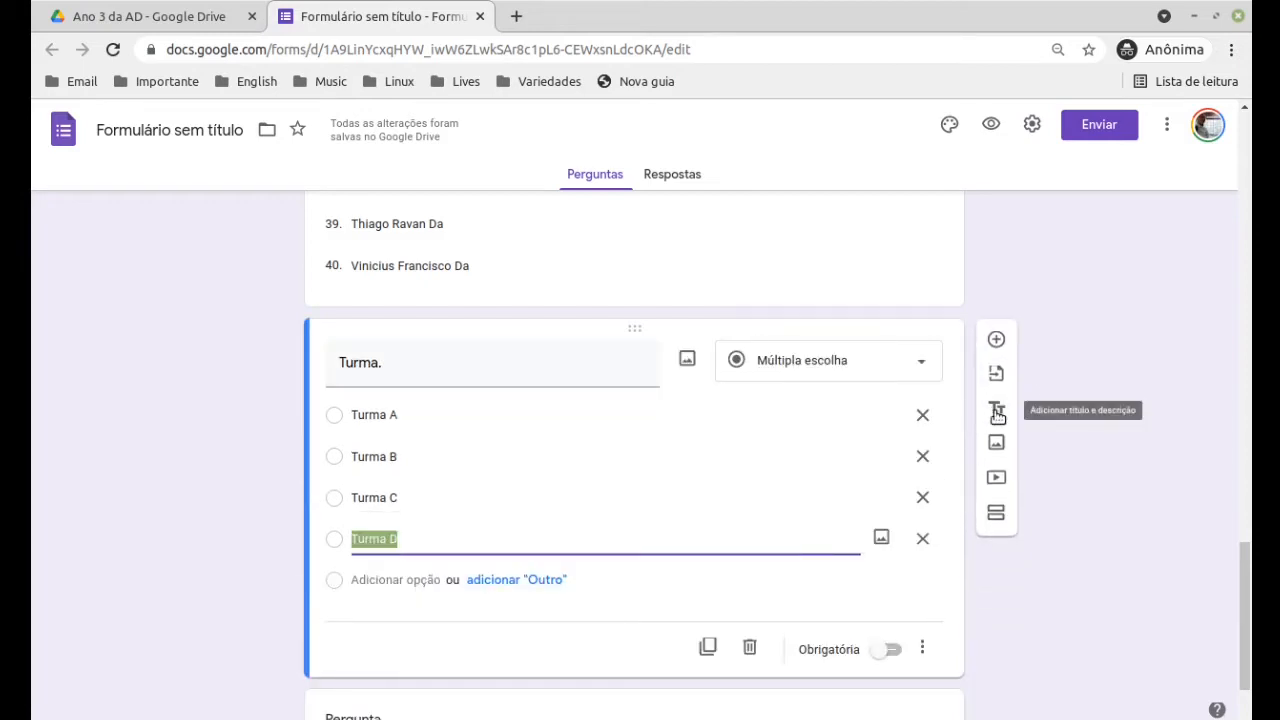
left_click(997, 411)
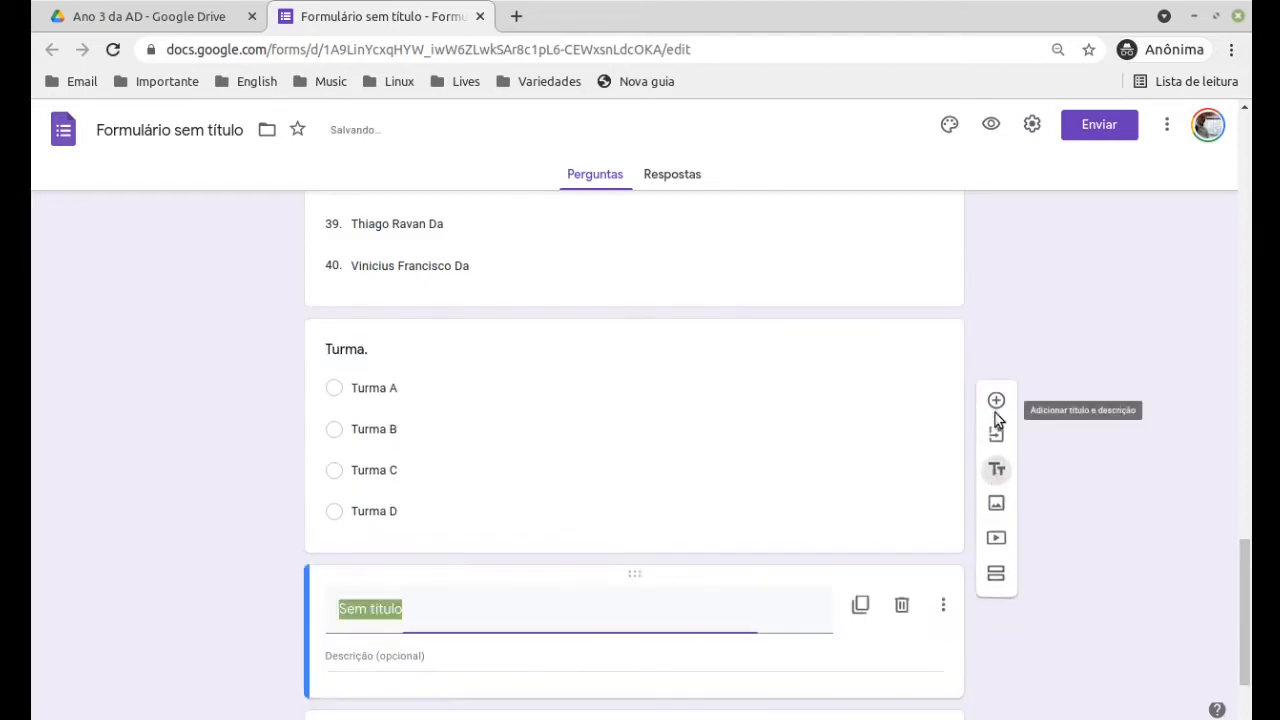
key("alt+Tab")
left_click_drag(1202, 228, 1200, 264)
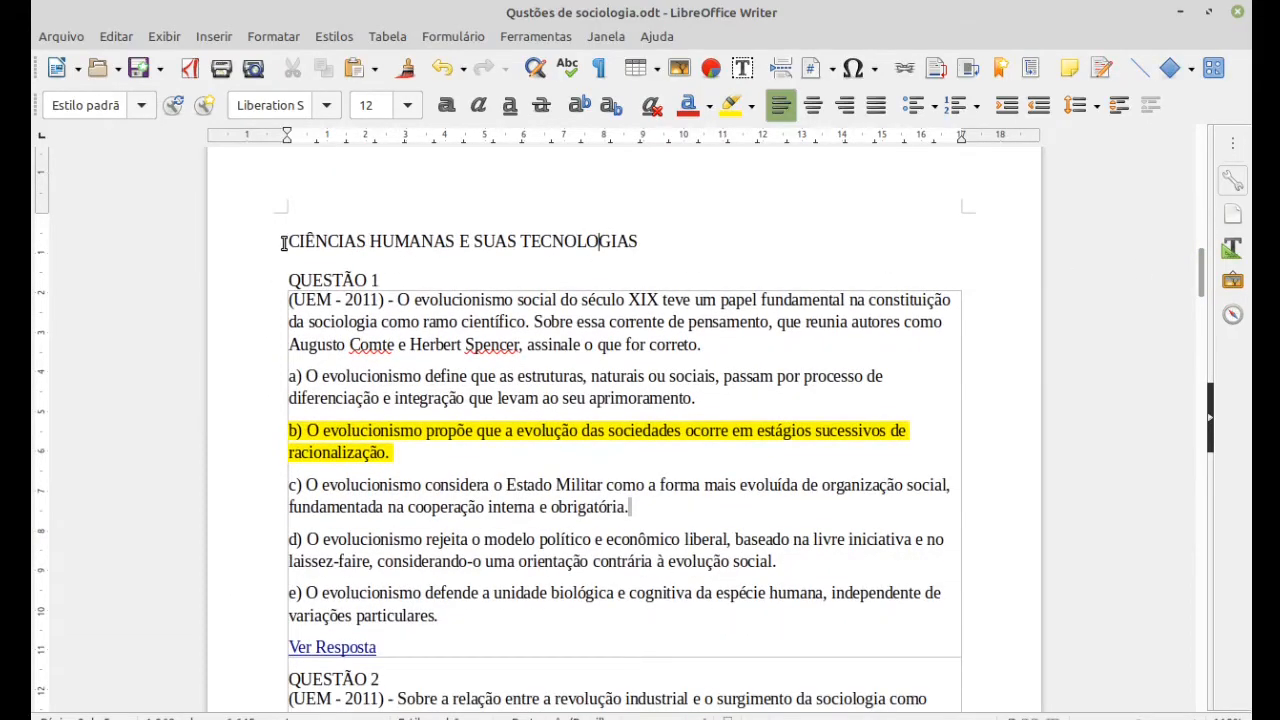
left_click_drag(287, 241, 703, 240)
key("ctrl+c")
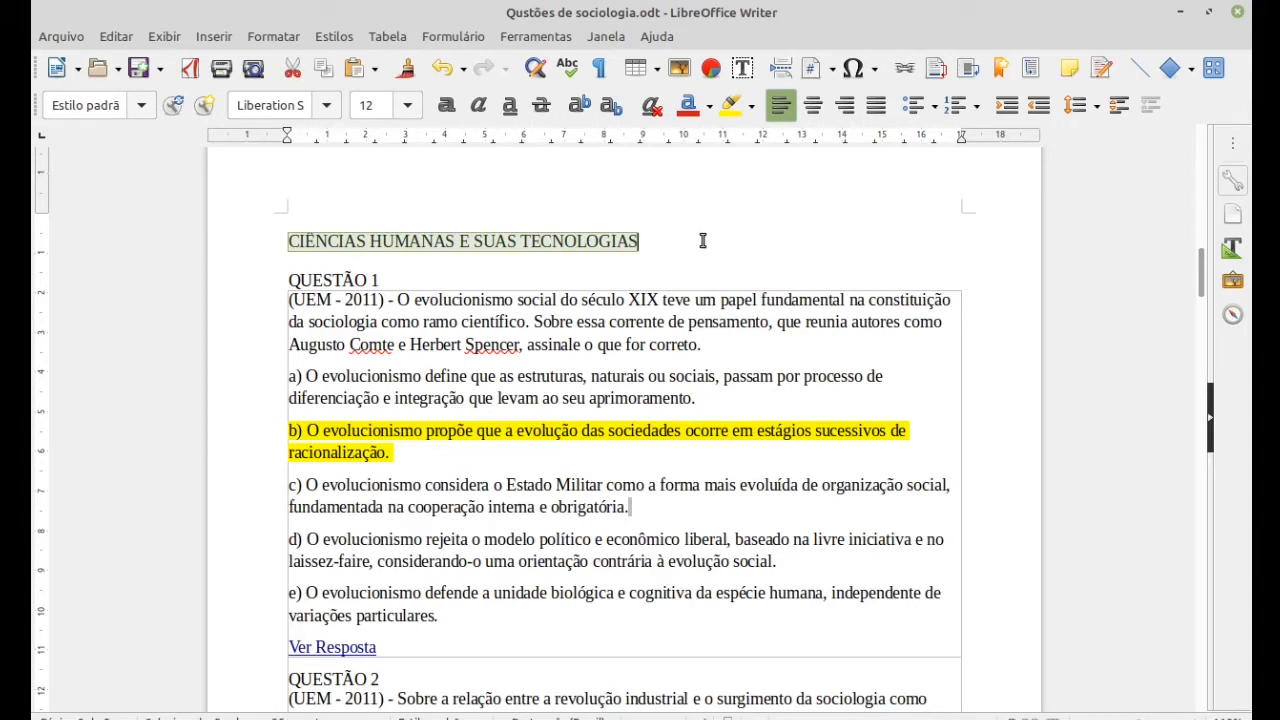
- Switch to Google Forms and paste "CIÊNCIAS HUMANAS E SUAS TECNOLOGIAS" as the title of the untitled block below the Turma question
key("alt+Tab")
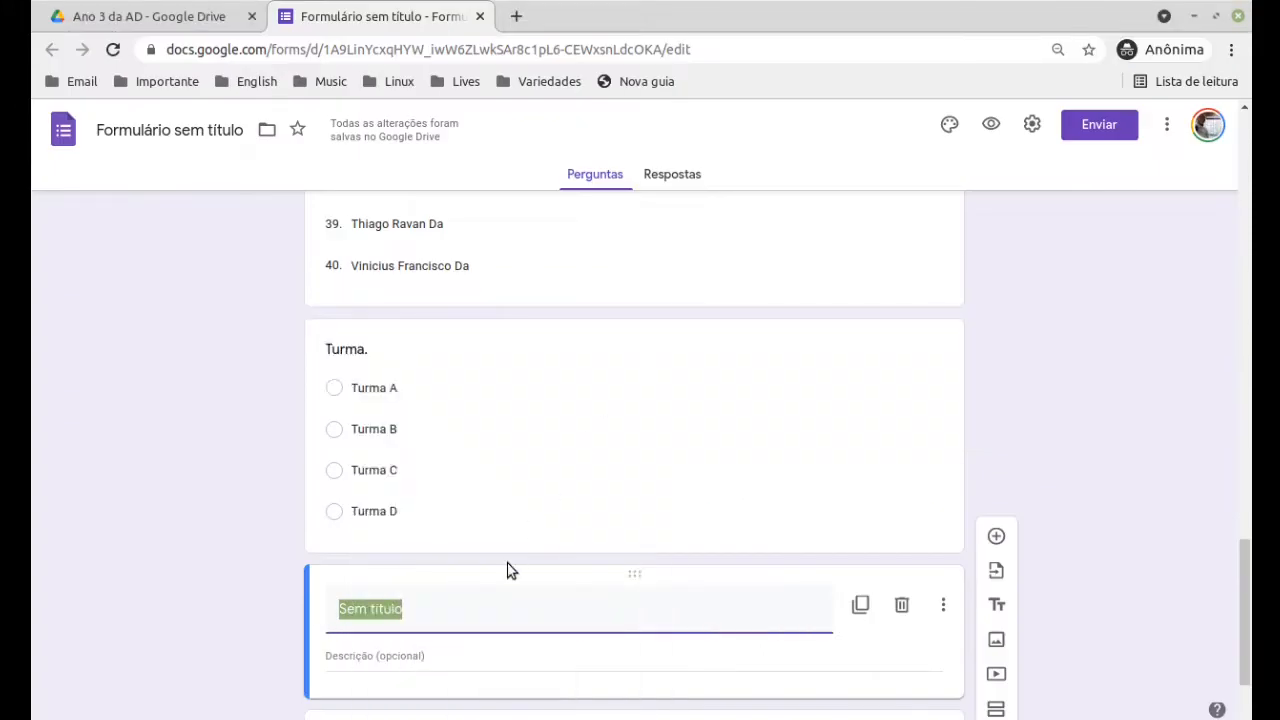
key("ctrl+v")
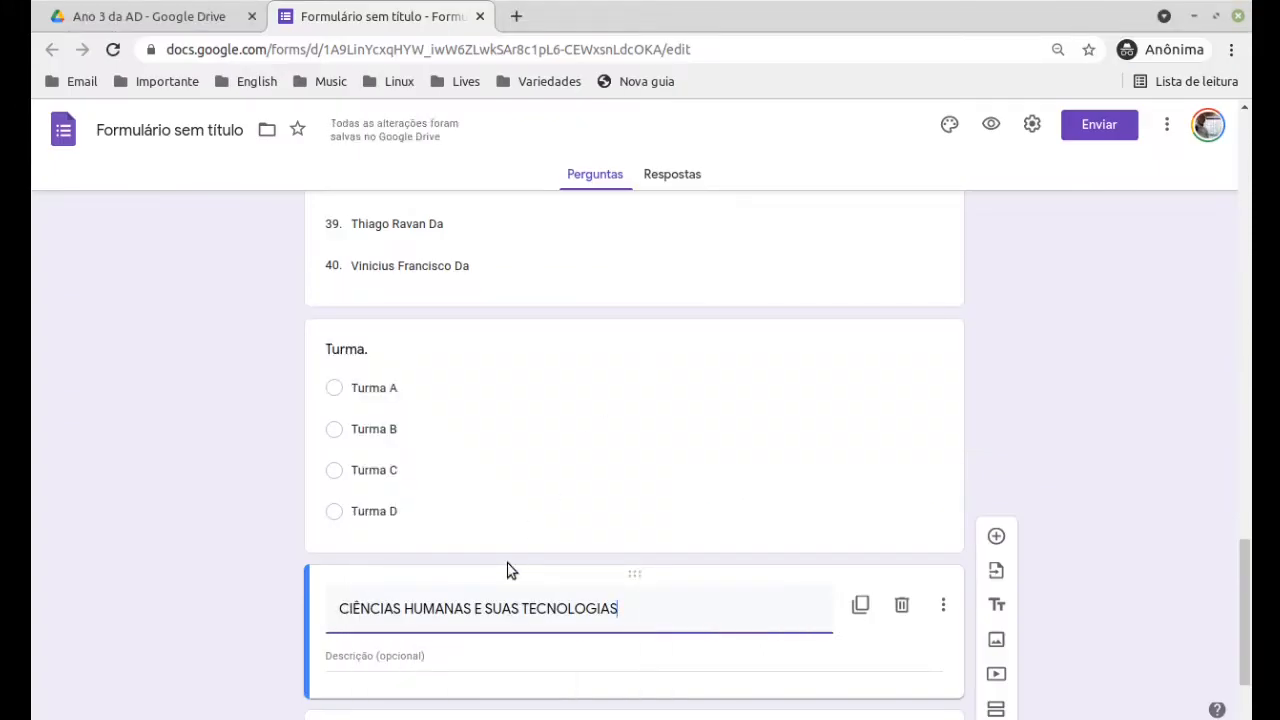
key("Tab")
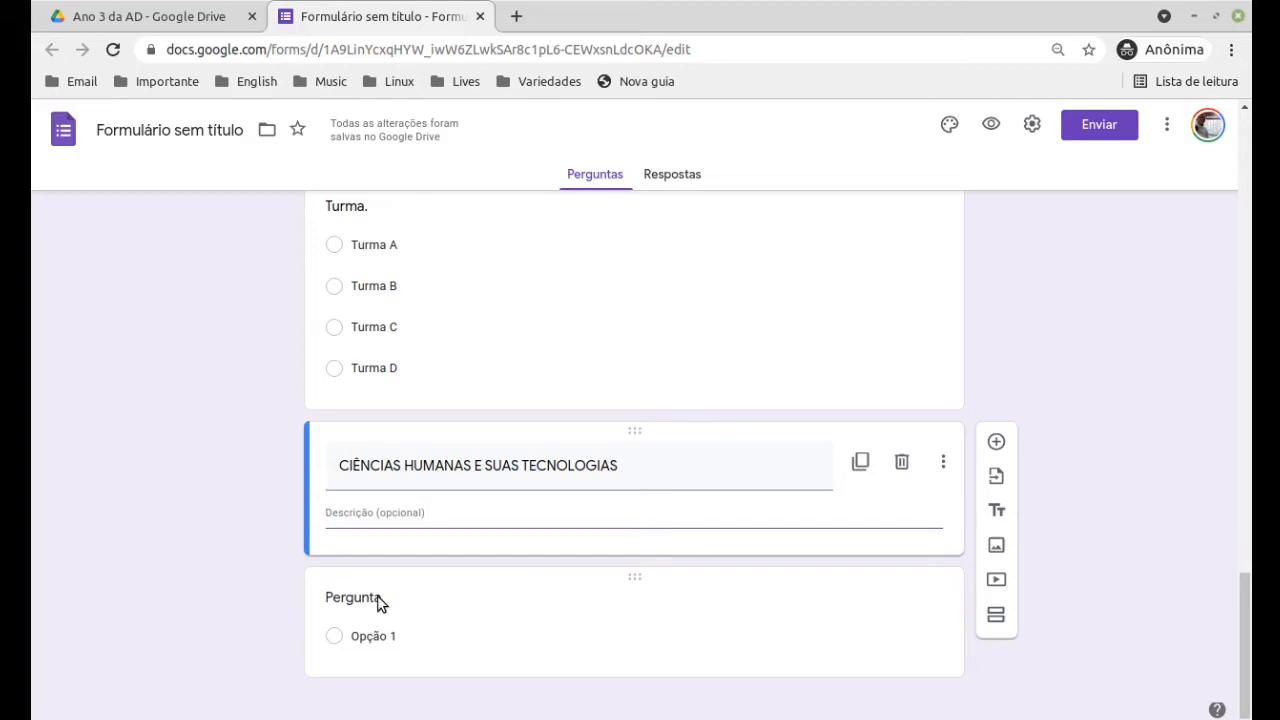
- Copy the QUESTÃO 1 heading and statement from the Writer document into the blank question's title in Google Forms
key("alt+Tab")
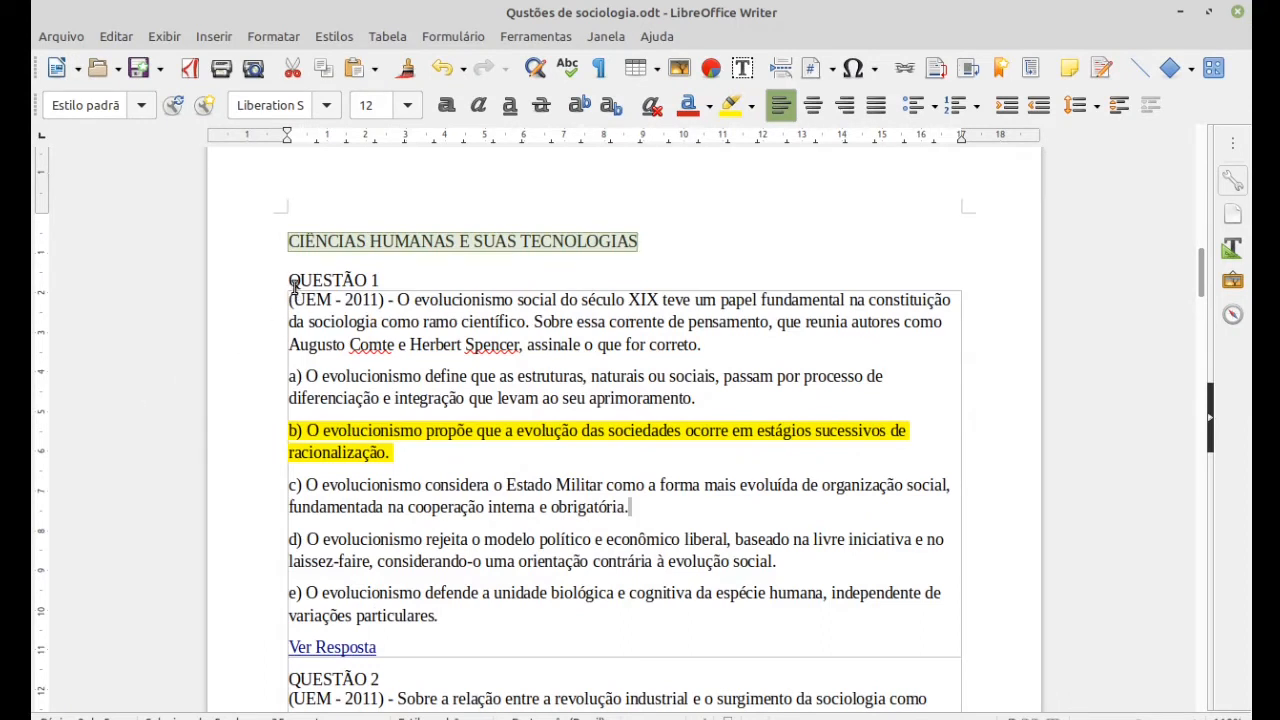
mouse_move(286, 280)
left_mouse_down()
mouse_move(434, 317)
mouse_move(464, 348)
mouse_move(662, 372)
mouse_move(734, 334)
mouse_move(825, 336)
left_mouse_up()
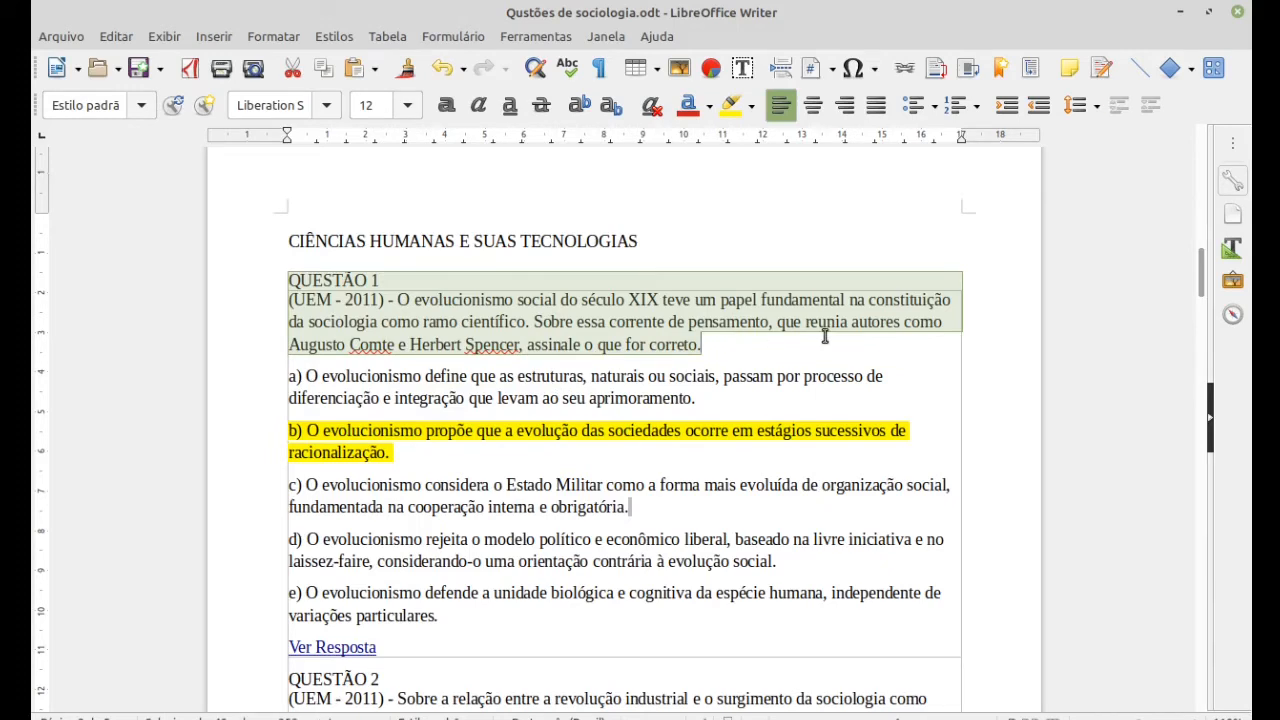
key("alt+Tab")
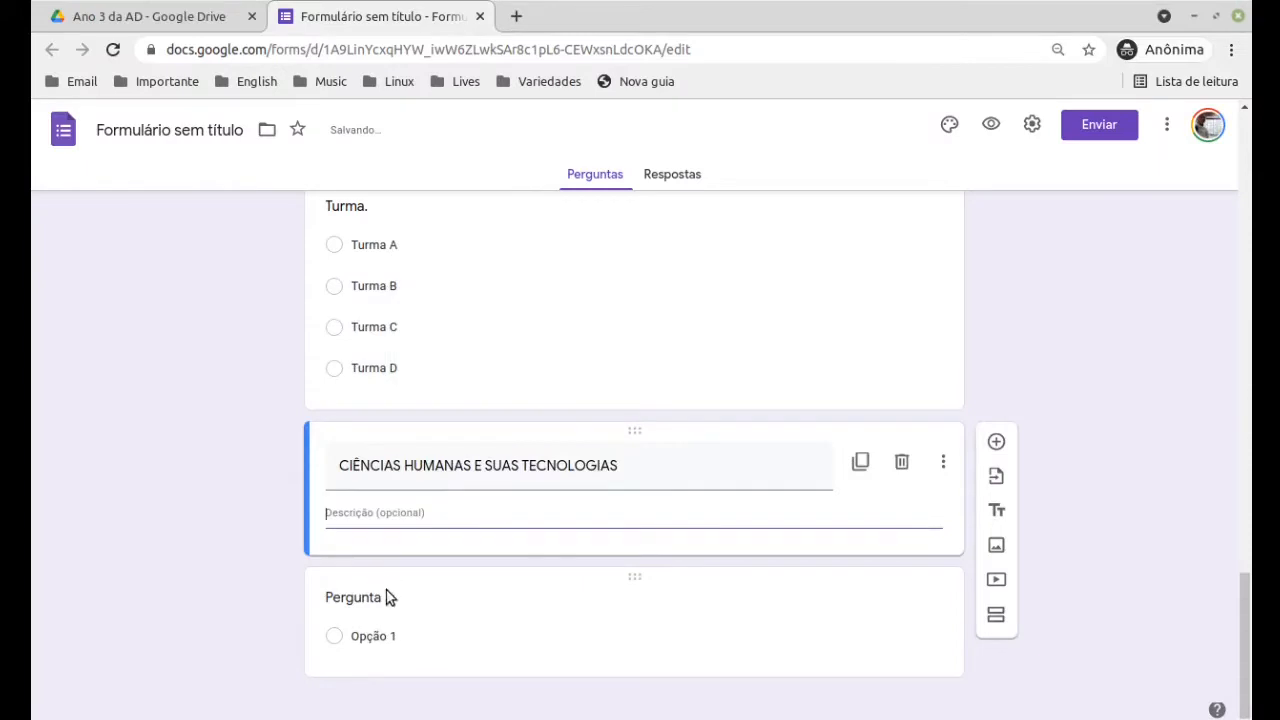
left_click(370, 600)
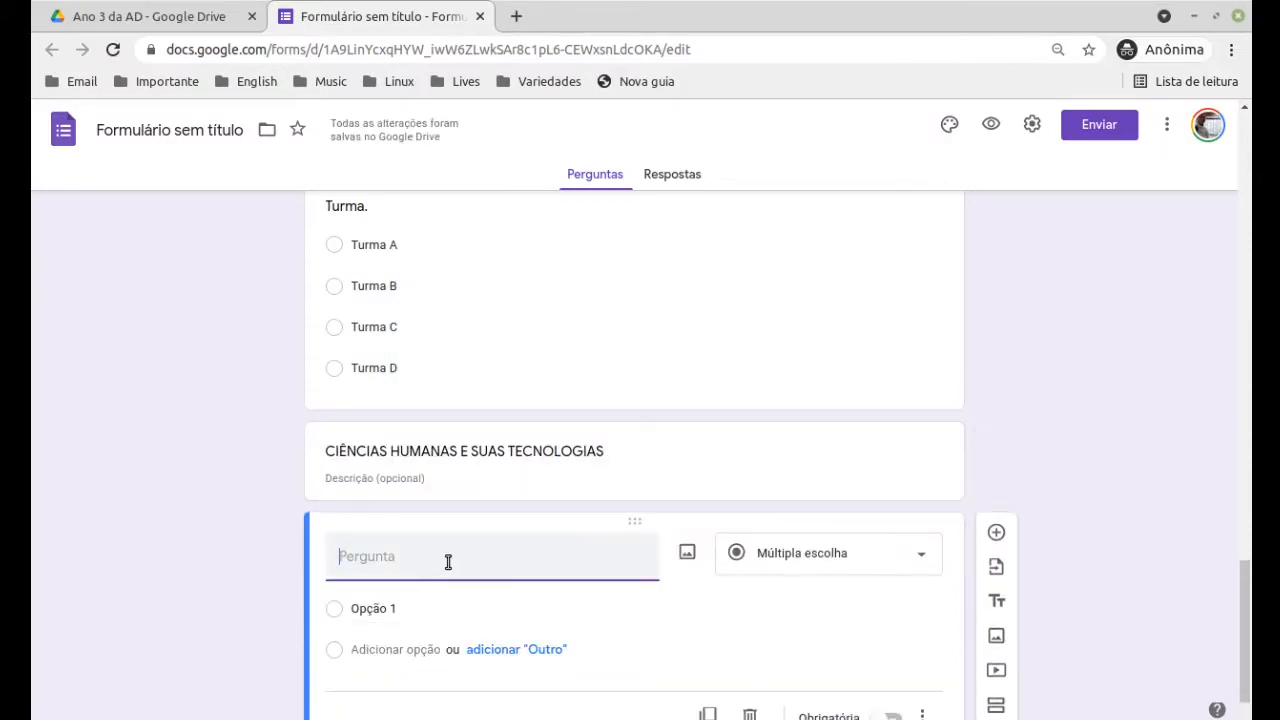
type("QUESTÃO 1(UEM - 2011) - O evolucionismo social do século XIX teve um papel fundamental na constituição da sociologia como ramo científico. Sobre essa corrente de pensamento, que reunia autores como Augusto Comte e Herbert Spencer, assinale o que for correto.")
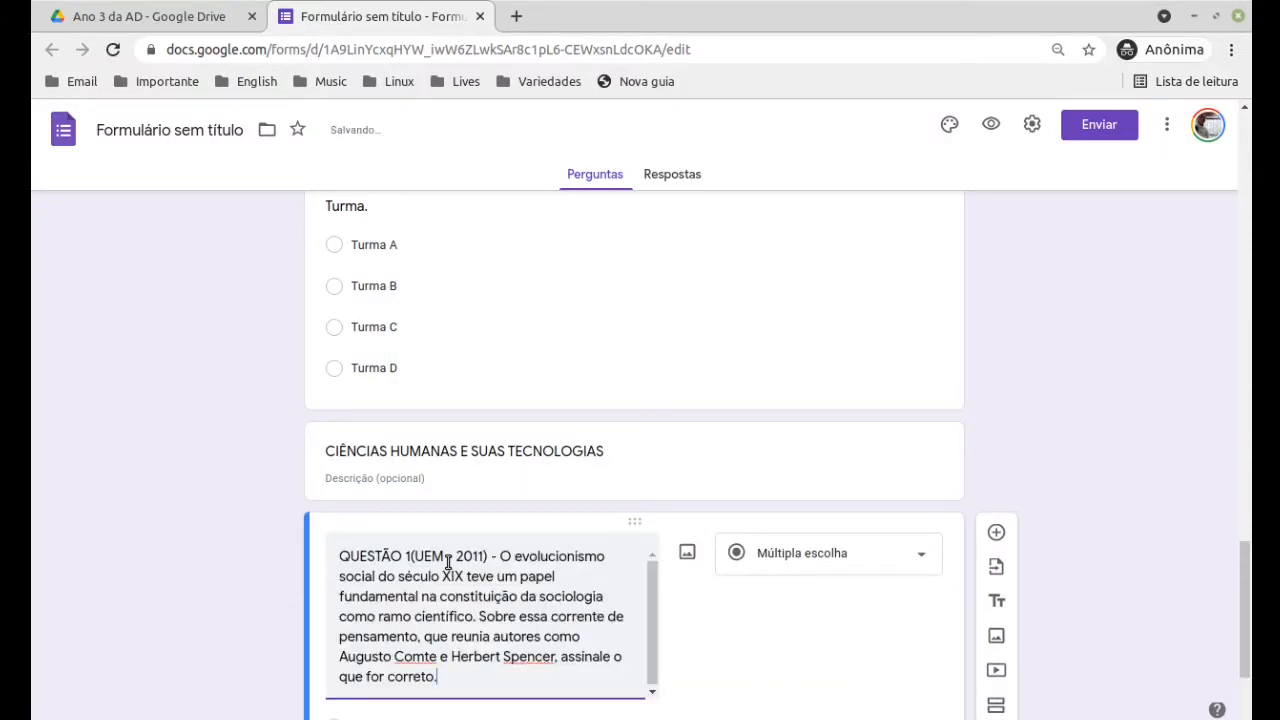
- Copy alternatives a) to e) of QUESTÃO 1 from the Writer document and paste them as that question's answer options in Google Forms
left_click_drag(1245, 557, 1268, 601)
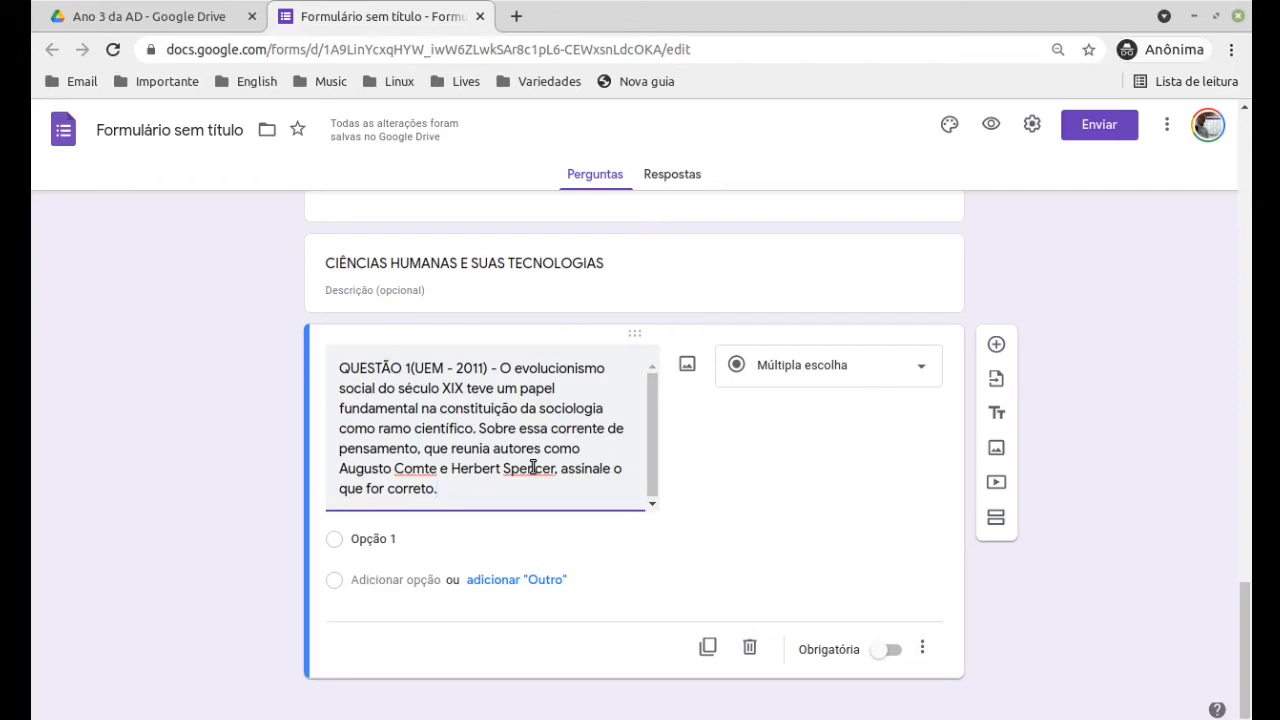
key("alt+Tab")
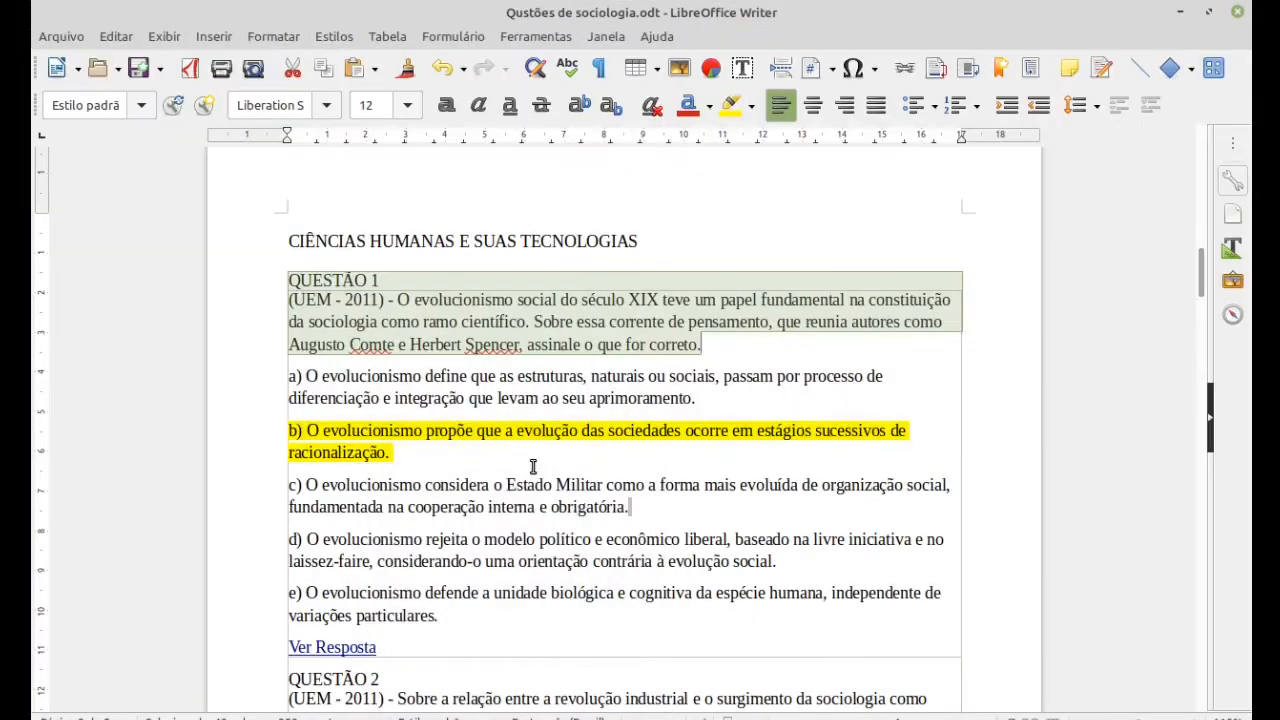
left_click(337, 376)
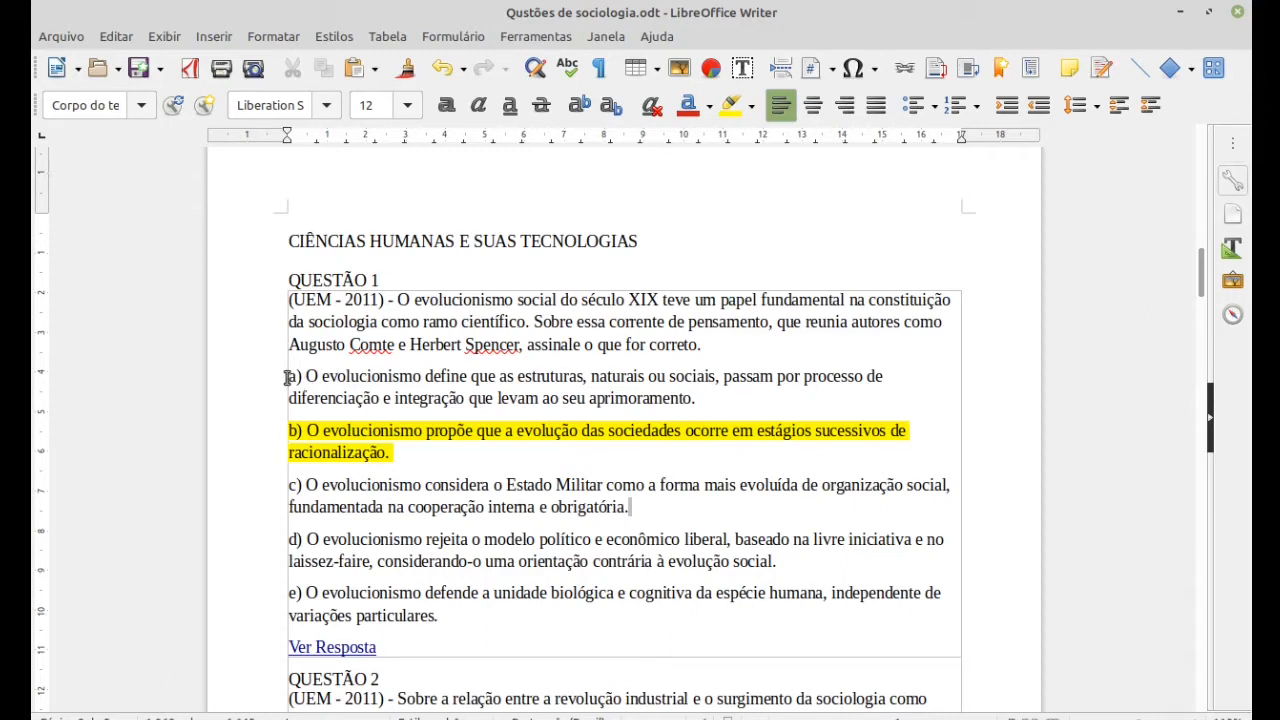
left_click_drag(287, 378, 465, 621)
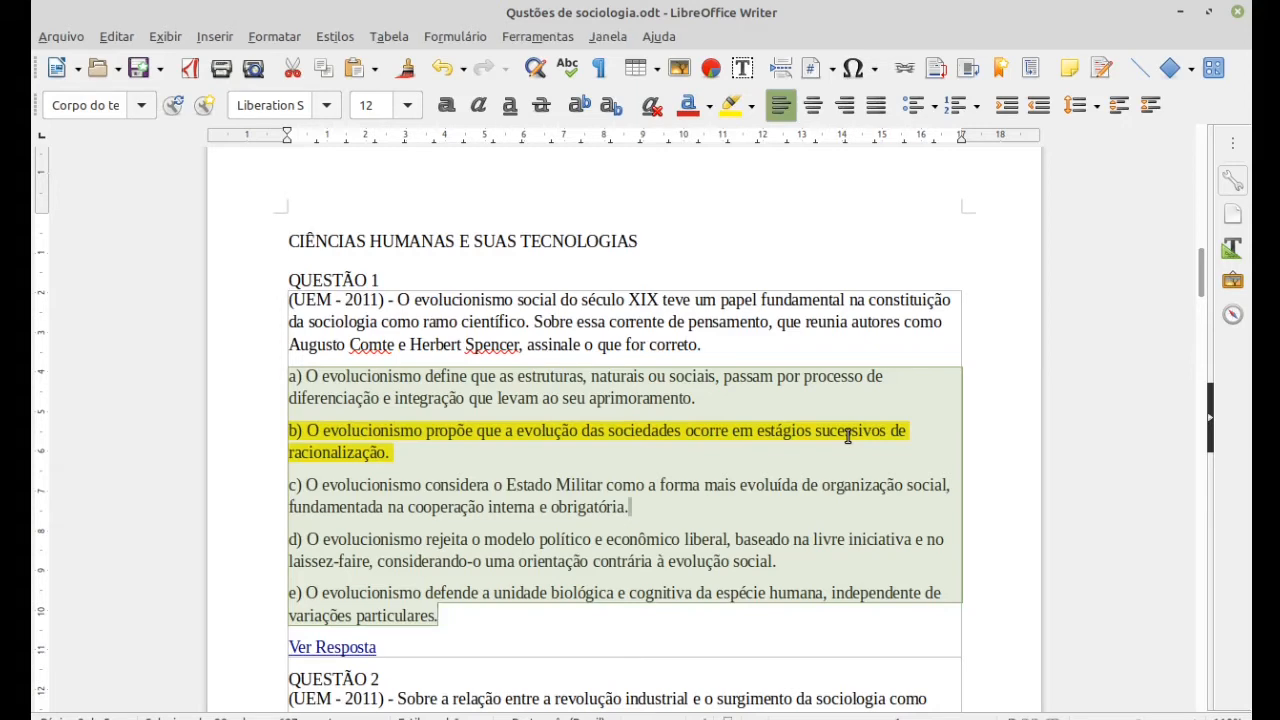
key("alt+Tab")
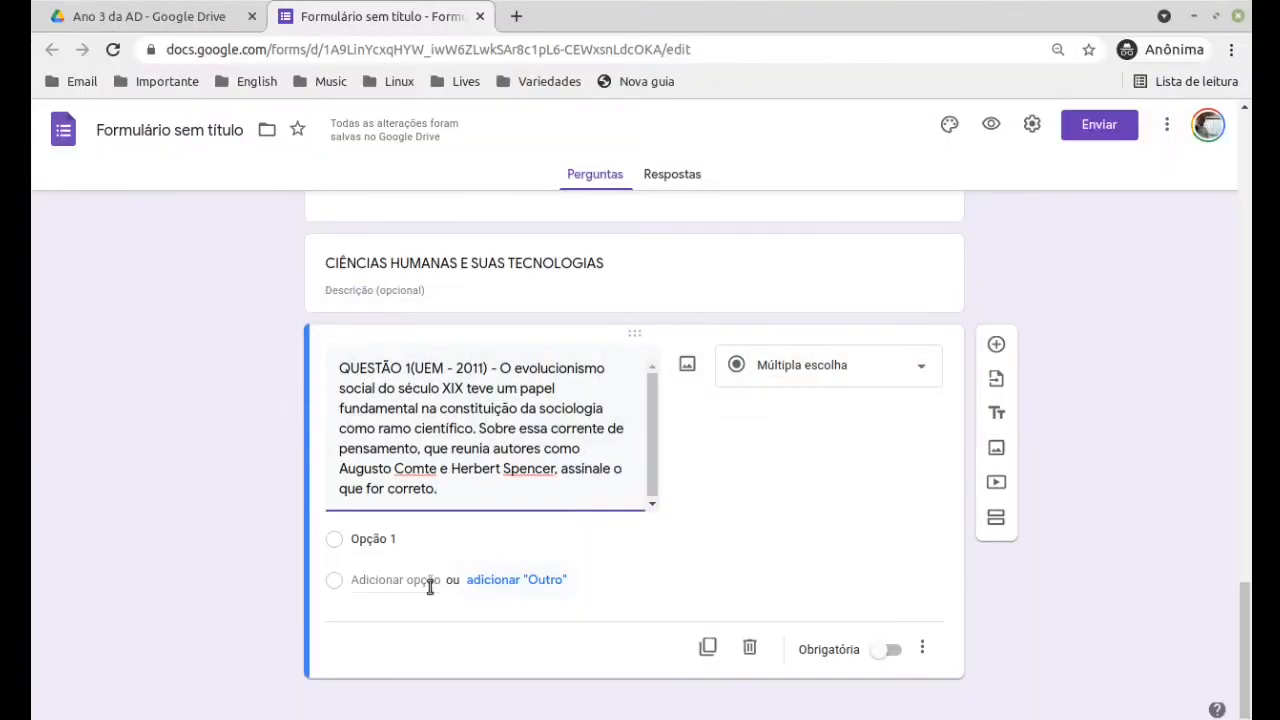
left_click(365, 539)
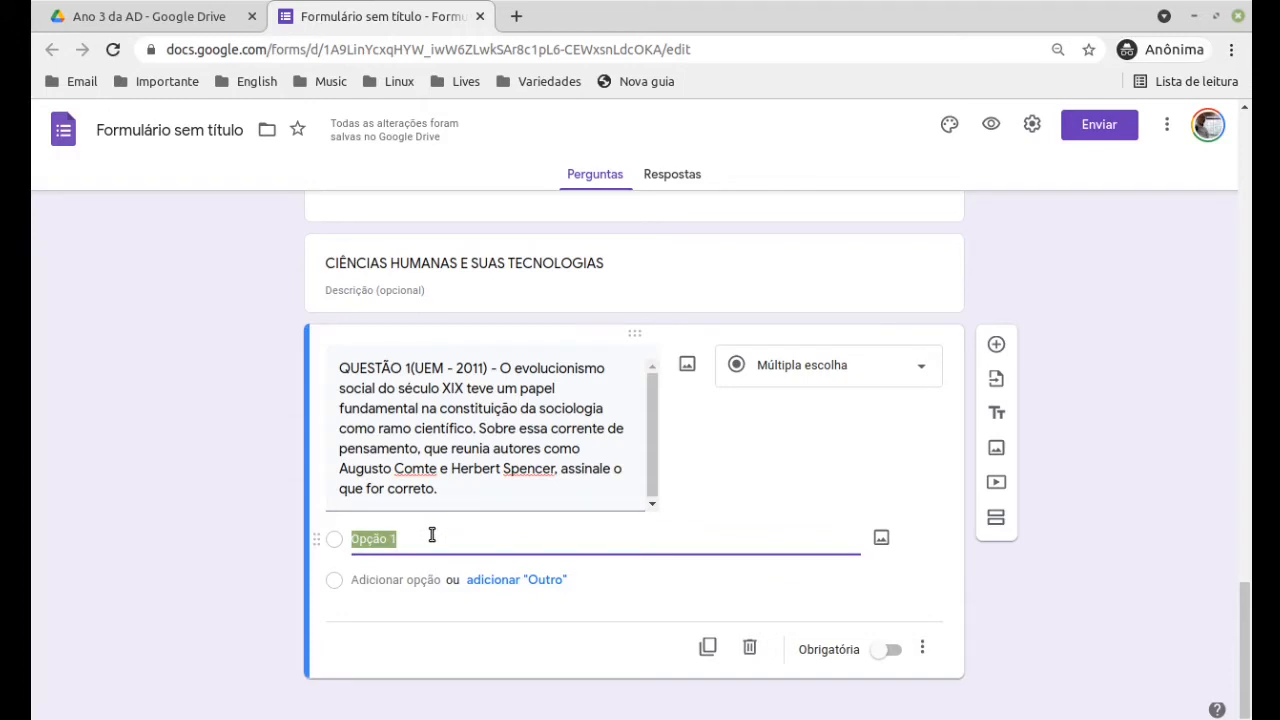
key("ctrl+v")
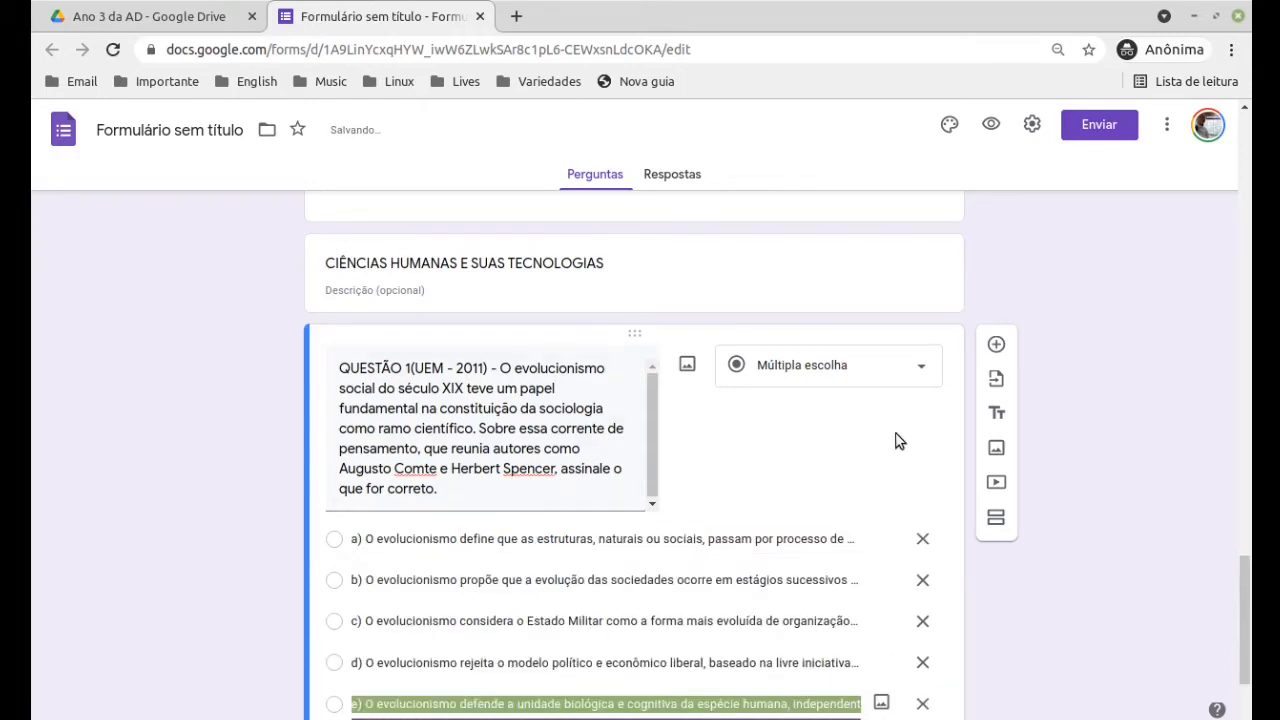
- Add a multiple-choice question below QUESTÃO 1 and paste the QUESTÃO 2 heading and statement from the Writer document as its title
left_click_drag(1249, 566, 1253, 603)
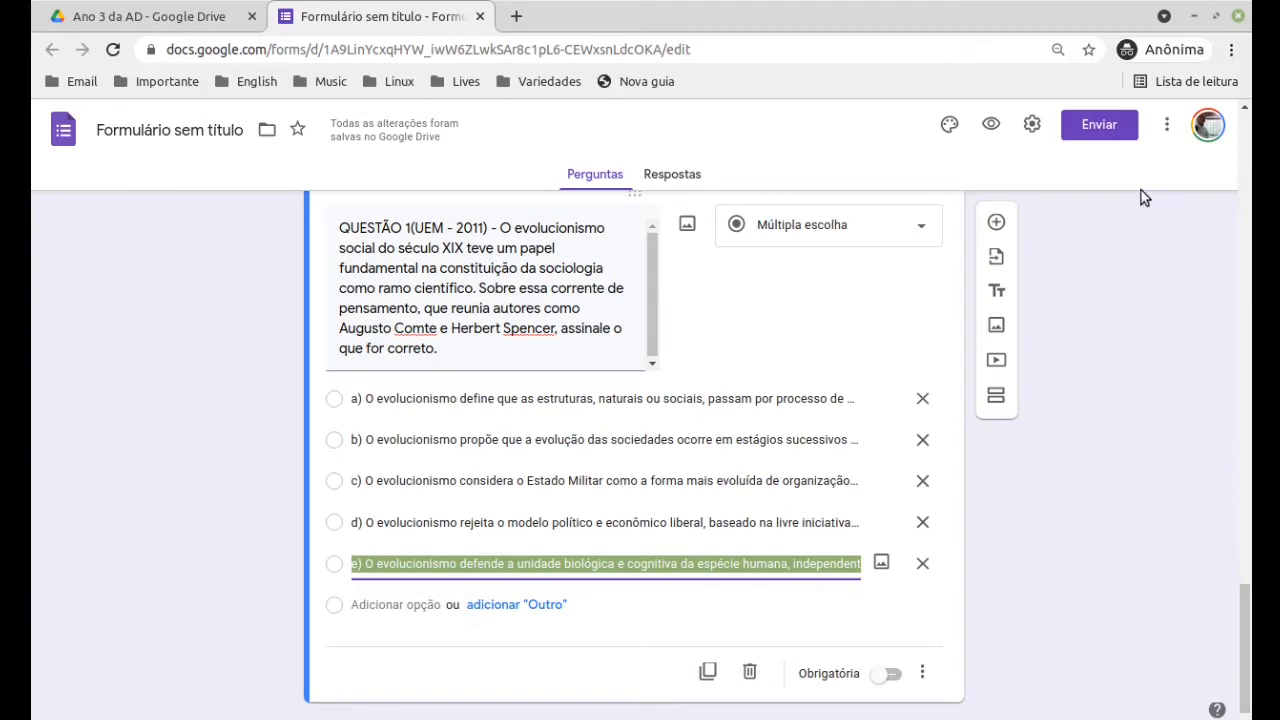
left_click(997, 223)
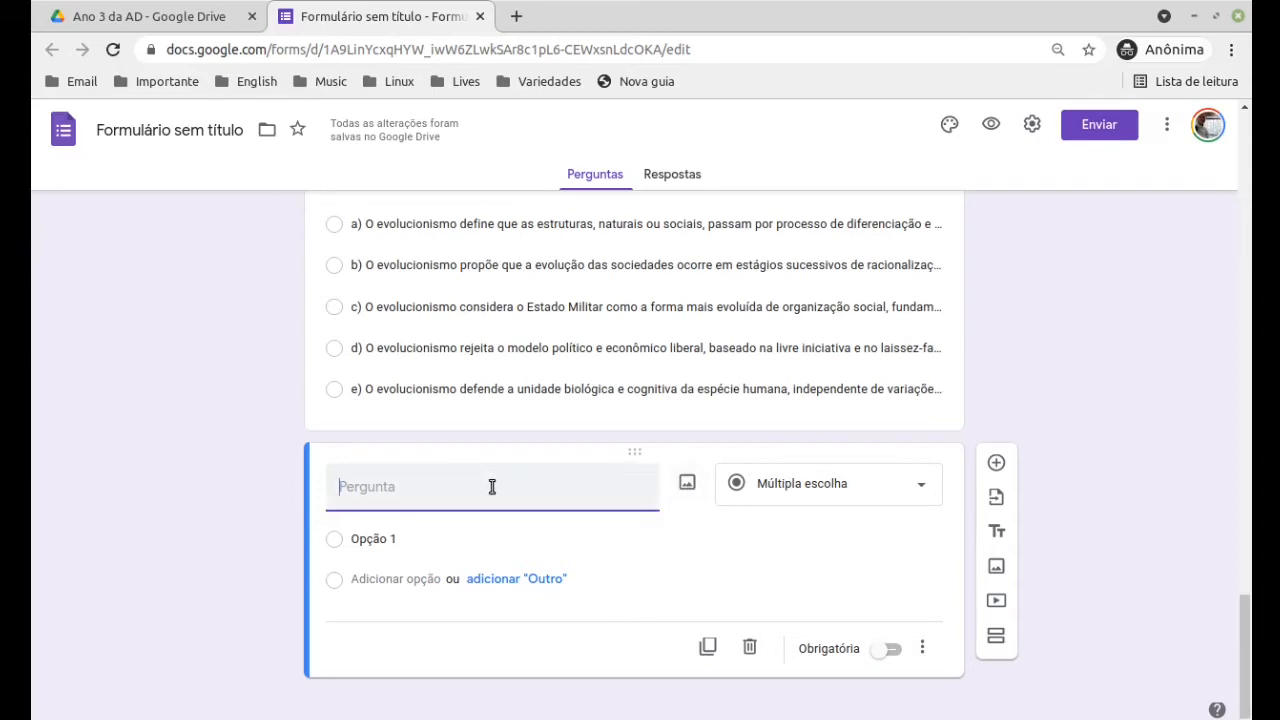
key("alt+Tab")
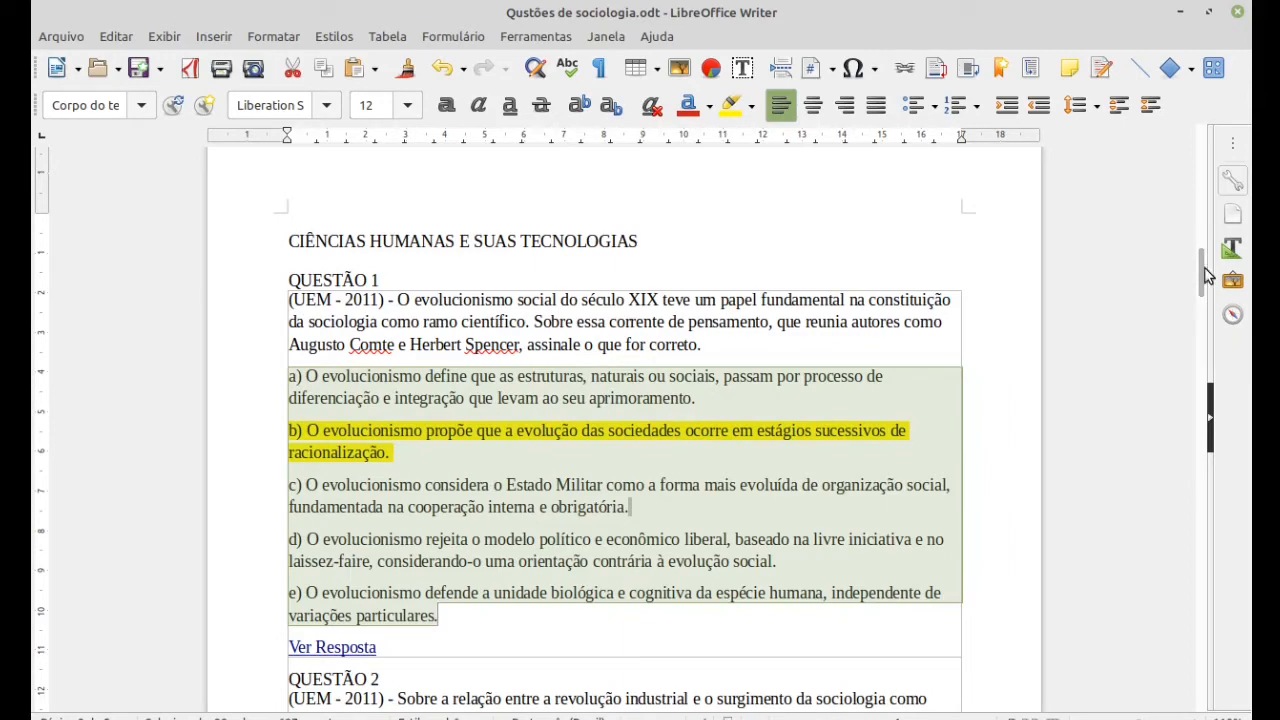
left_click_drag(1205, 279, 1207, 316)
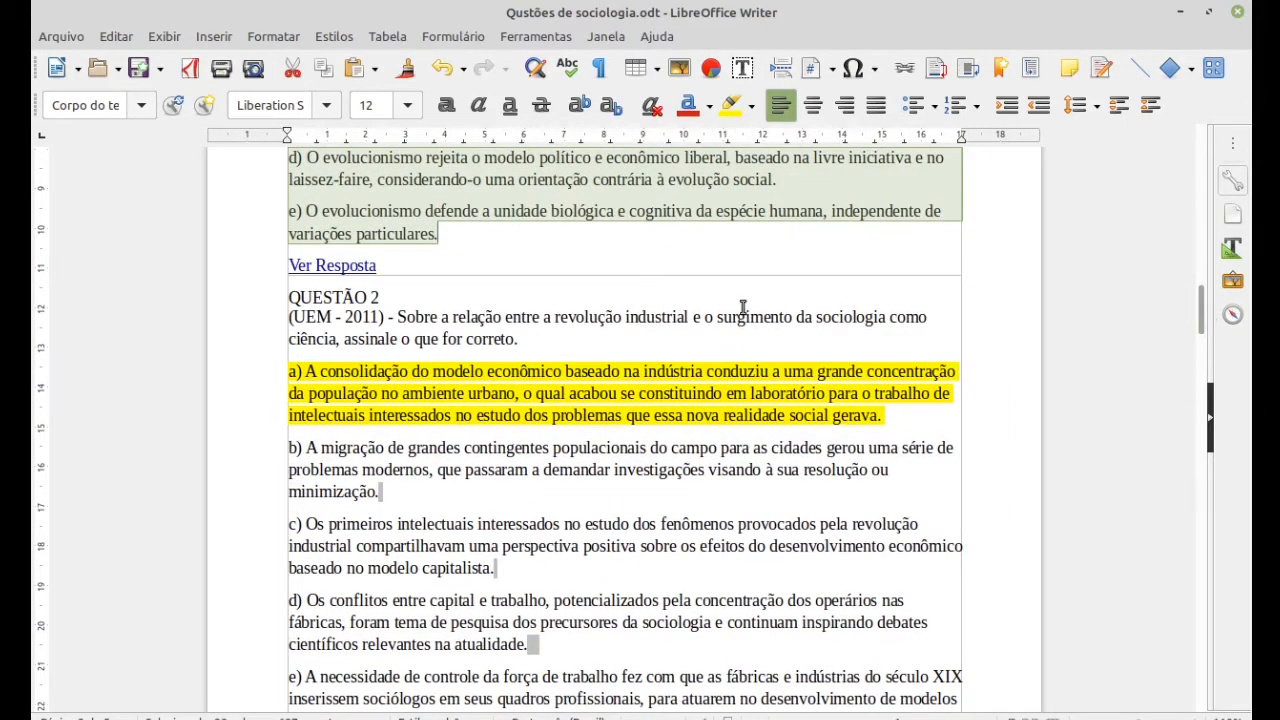
left_click_drag(288, 297, 600, 349)
key("ctrl+c")
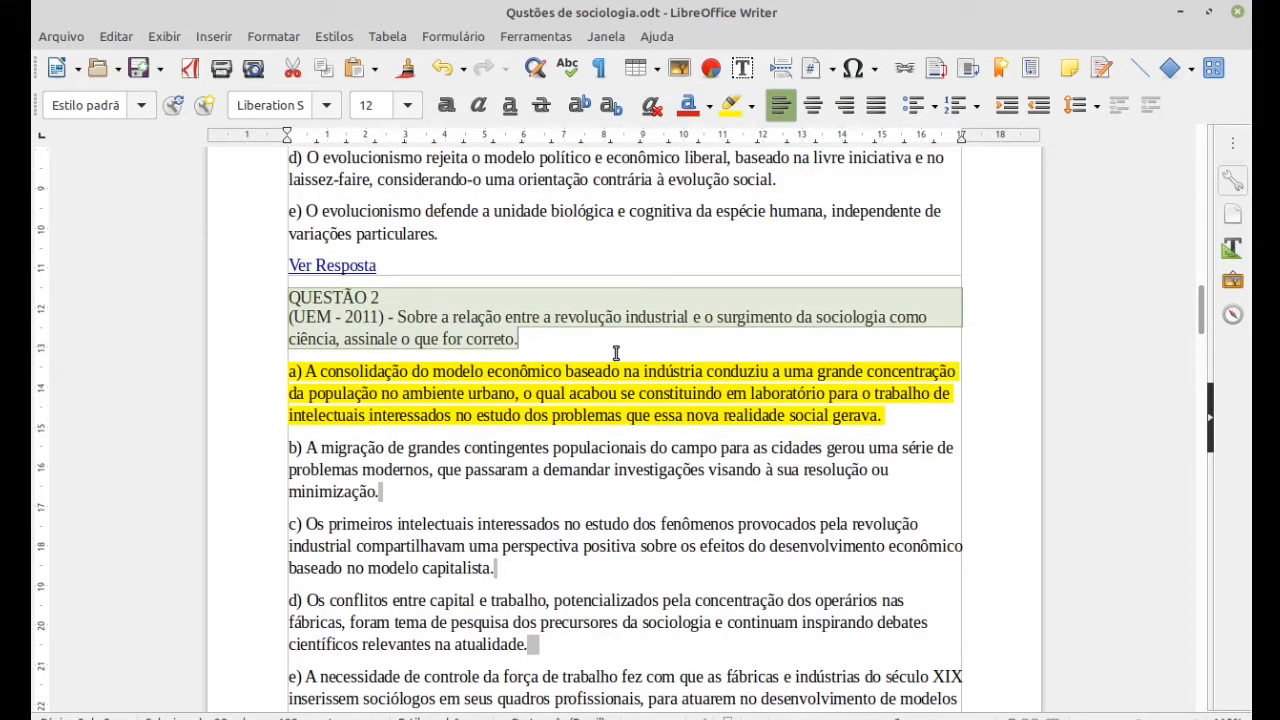
key("alt+Tab")
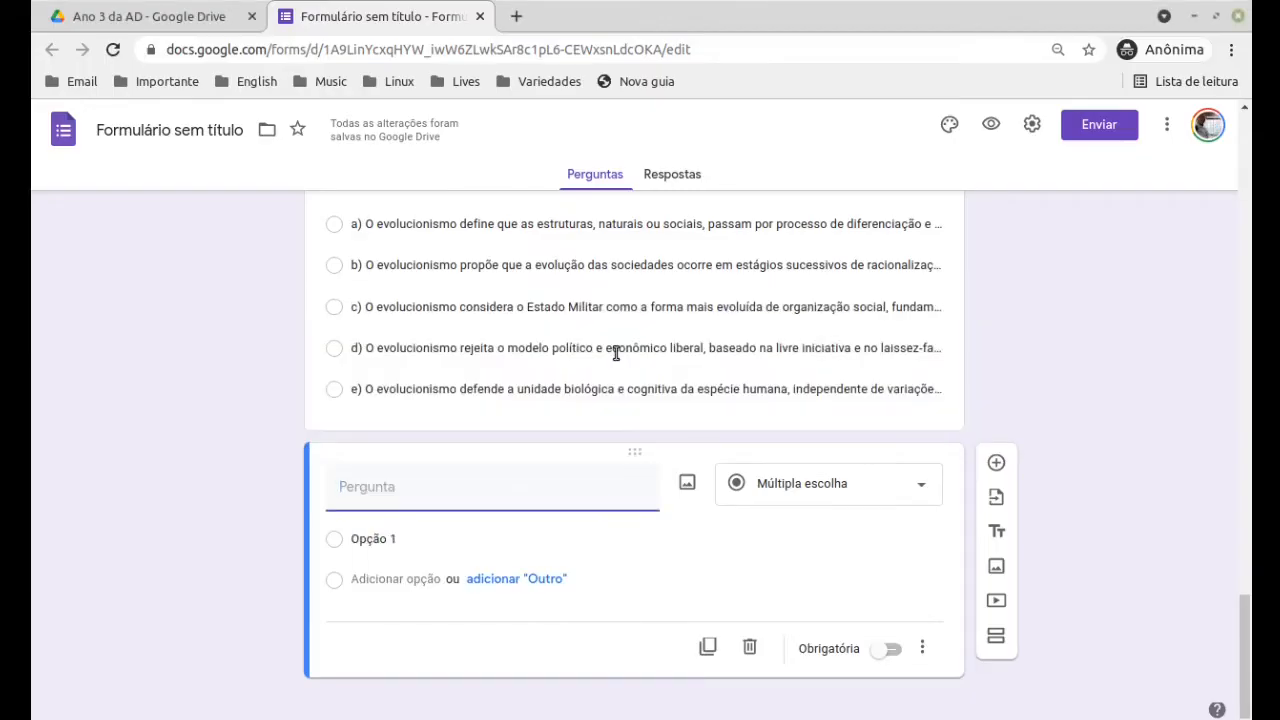
key("ctrl+v")
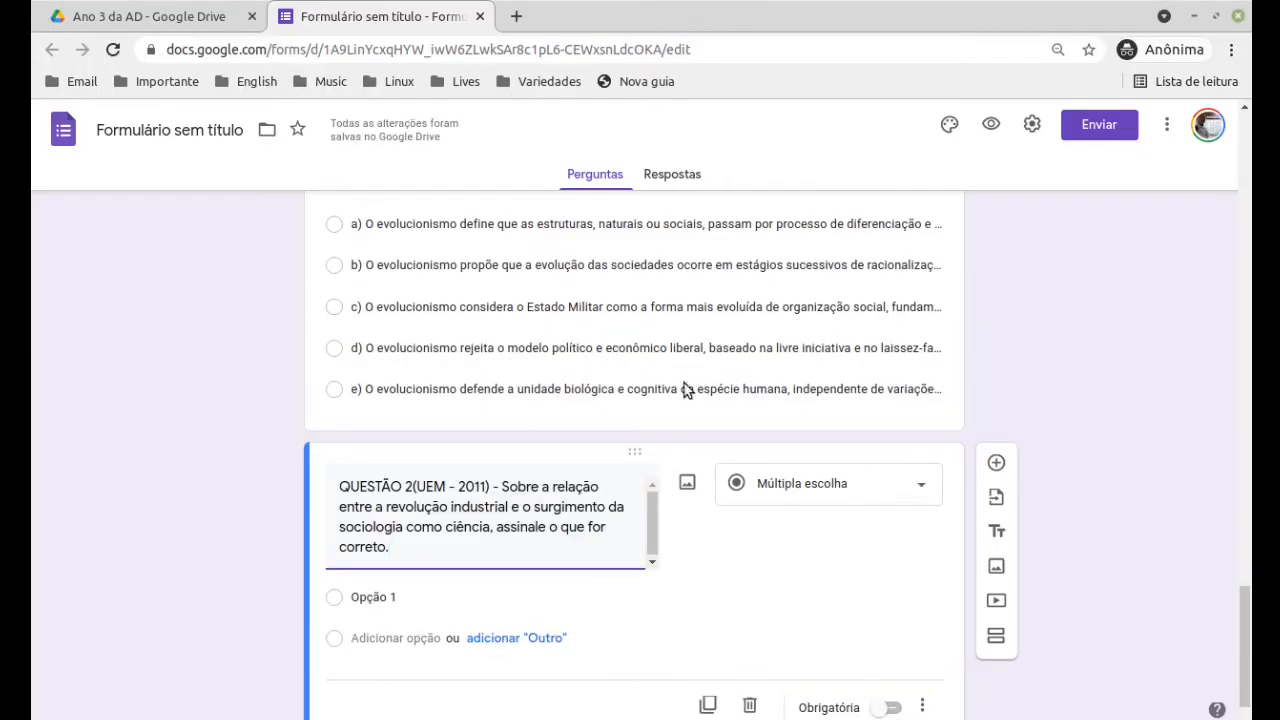
- Copy alternatives a) to e) of QUESTÃO 2 from the Writer document and paste them as its answer options in Google Forms
key("alt+Tab")
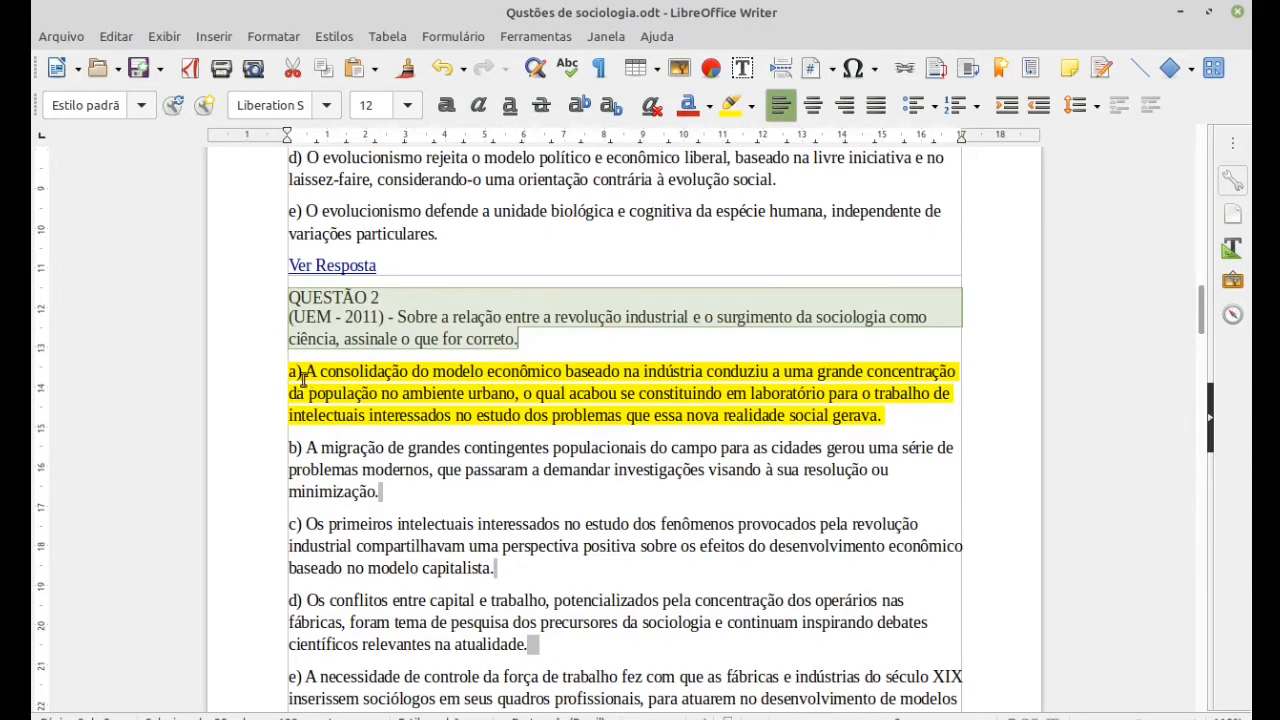
left_click_drag(290, 374, 561, 542)
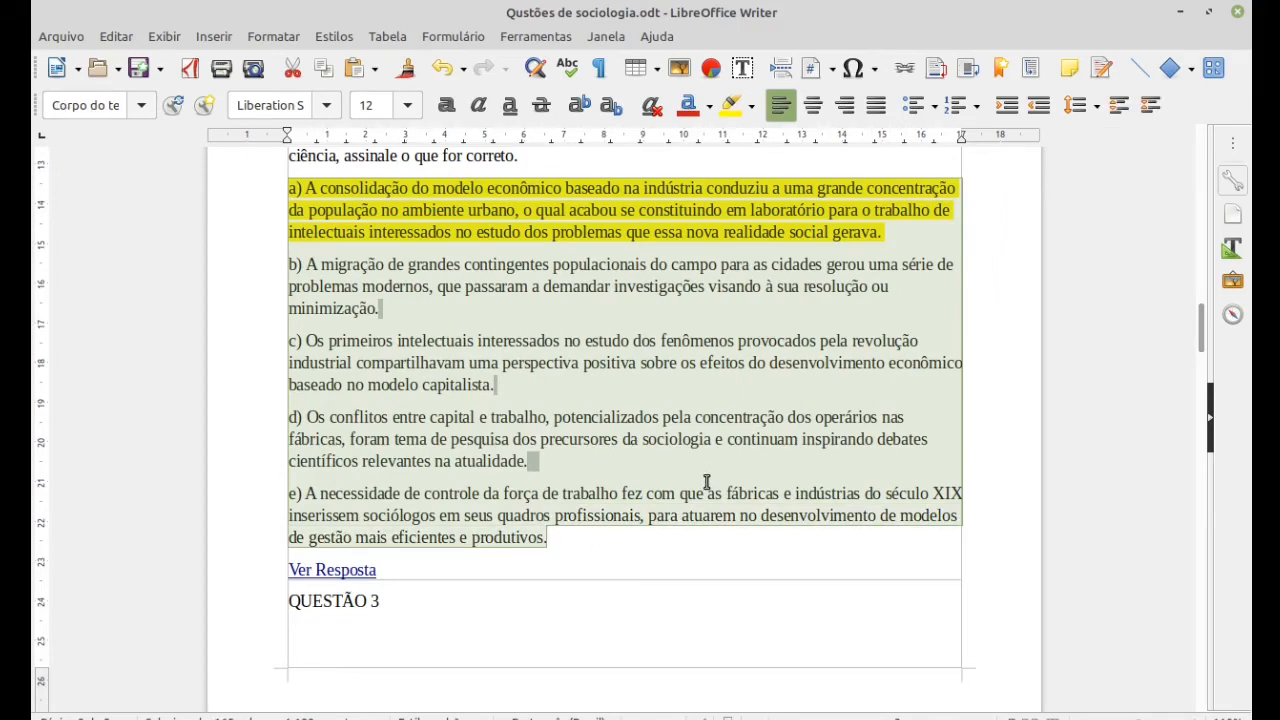
key("alt+Tab")
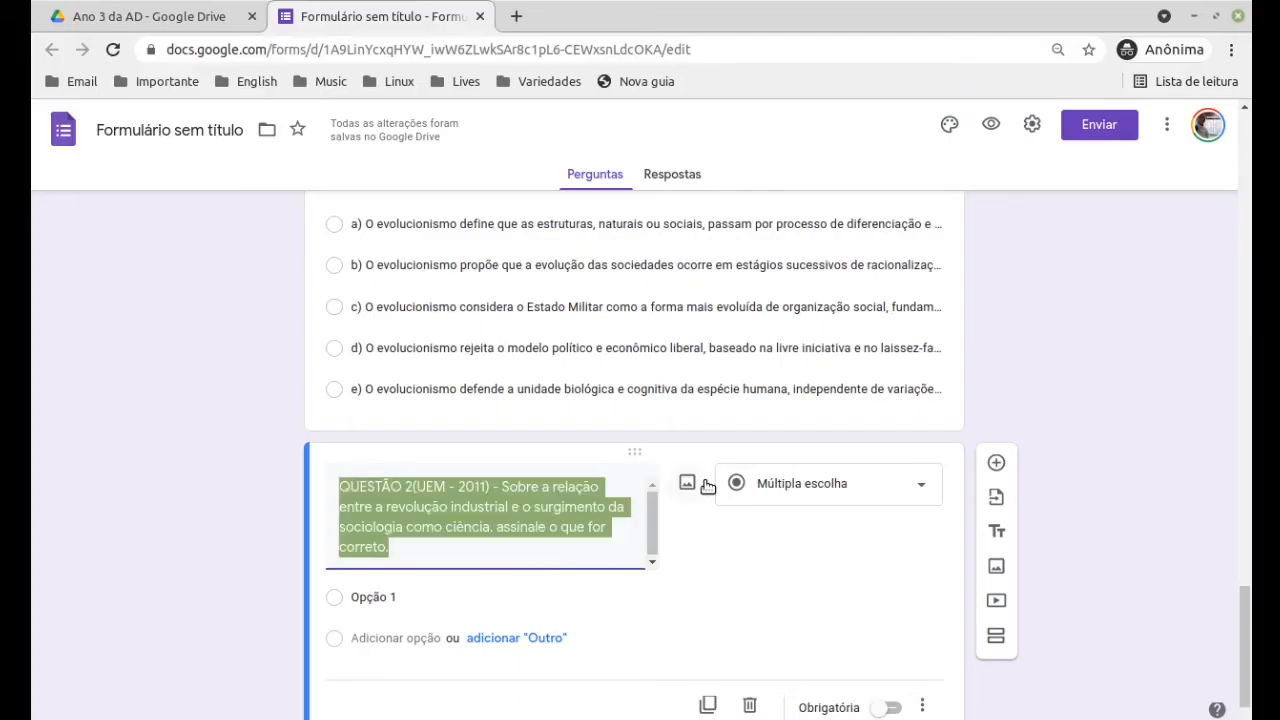
left_click(394, 595)
key("ctrl+v")
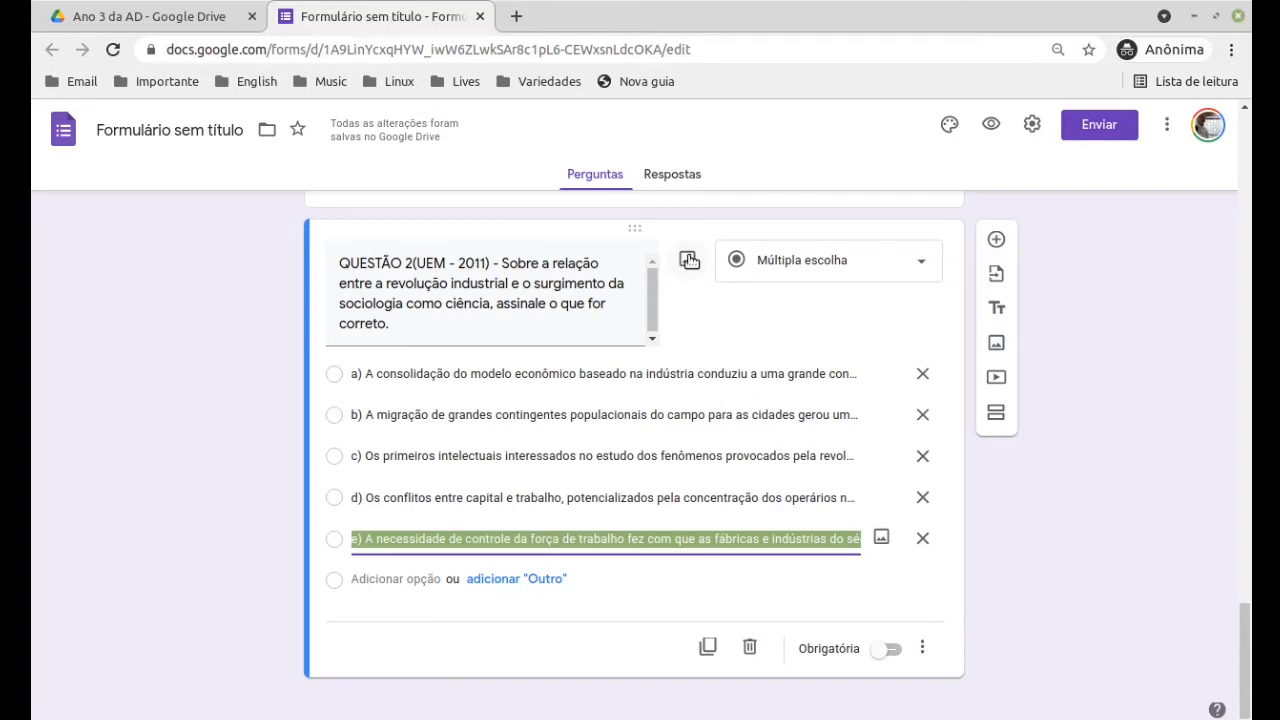
- Insert the image Capturar.PNG into QUESTÃO 2, uploading it from NTEC/Trabalhos 2021/Formação sob demanda/turoriais/formularios/Tutorial forms
left_click(687, 259)
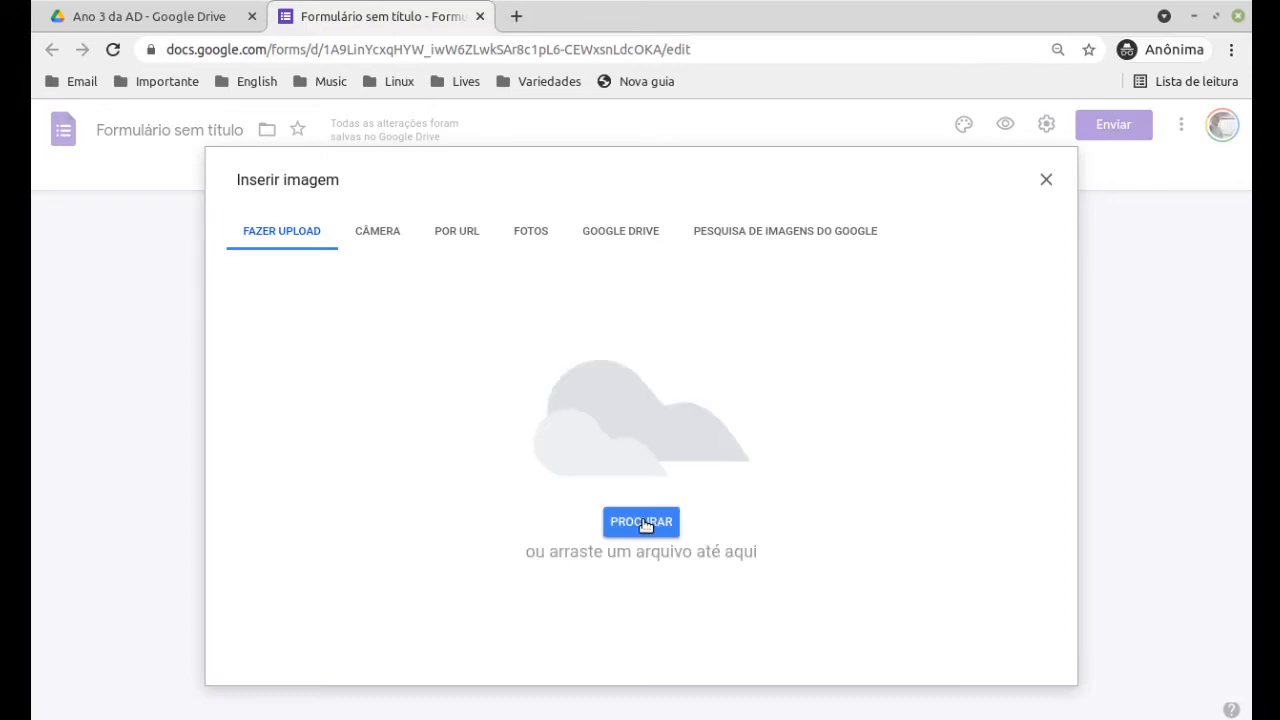
left_click(641, 522)
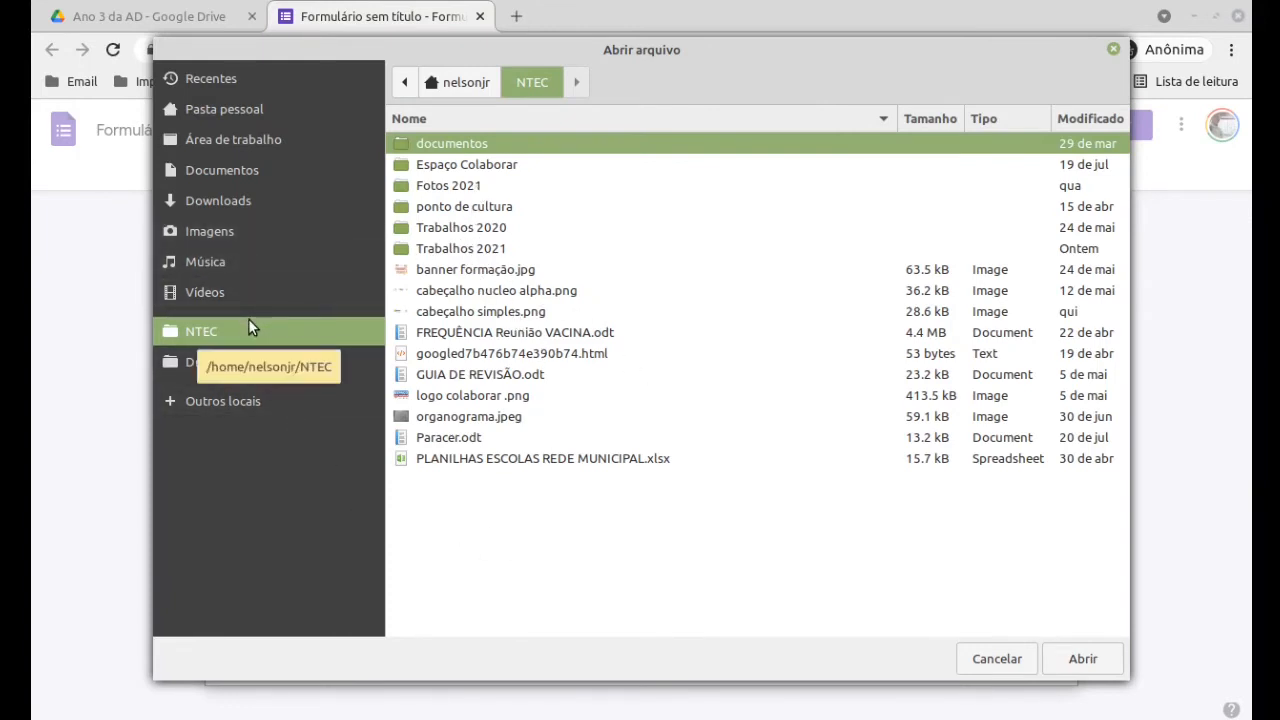
double_click(452, 248)
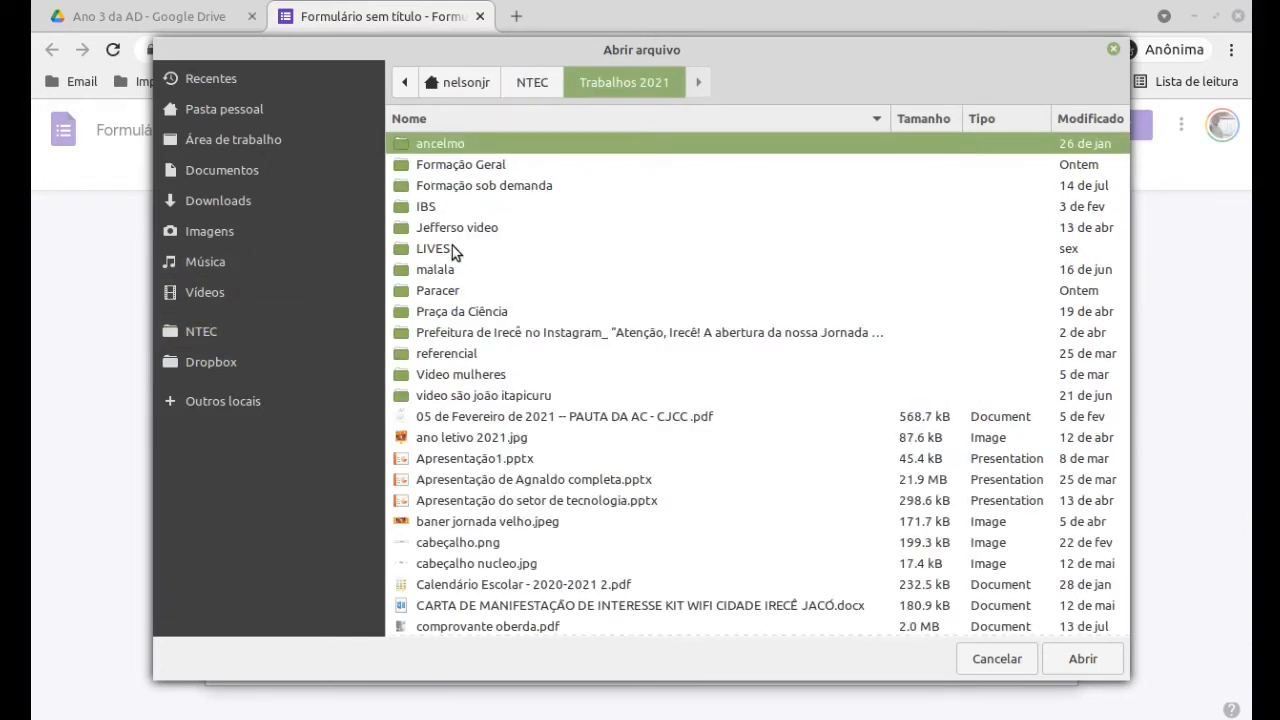
double_click(460, 185)
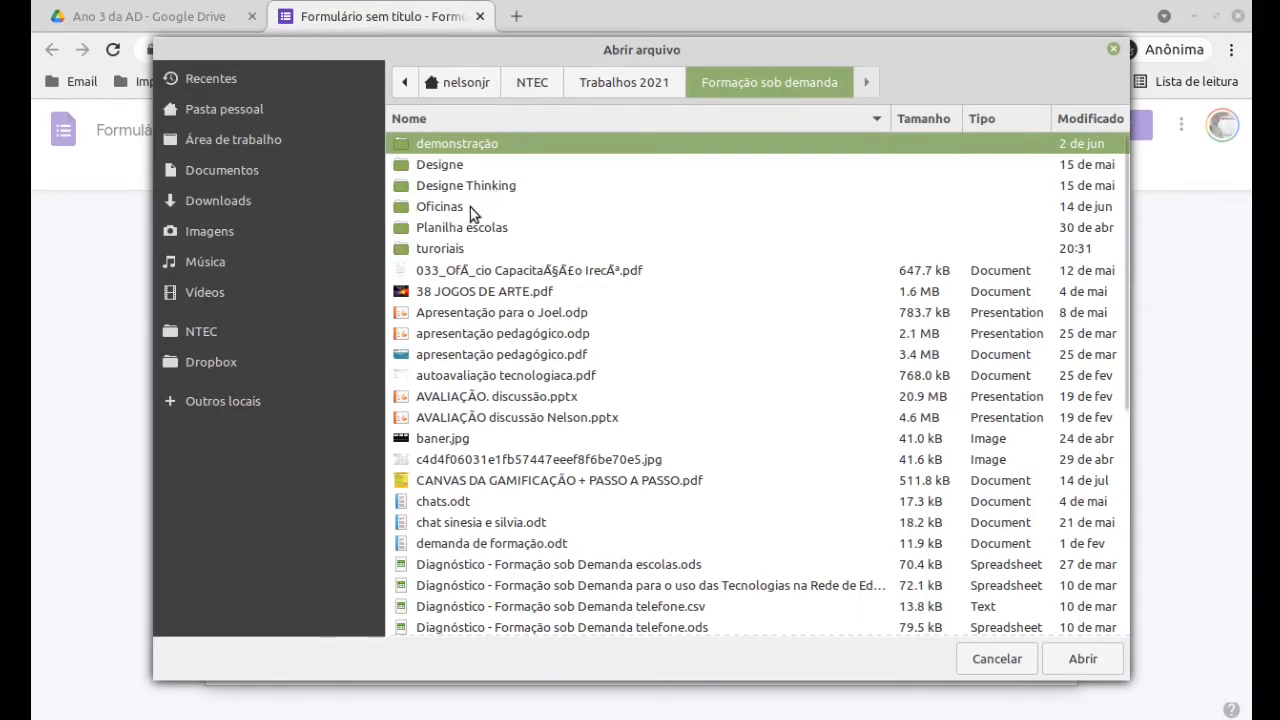
double_click(431, 249)
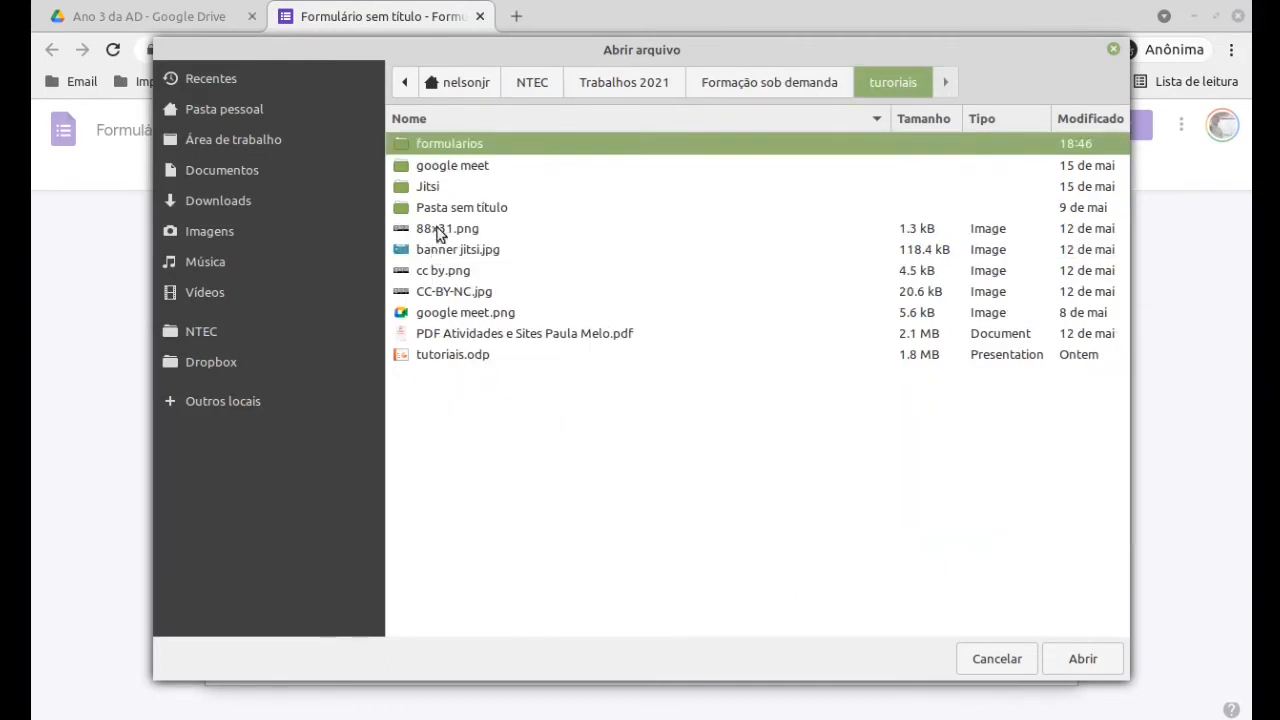
double_click(461, 145)
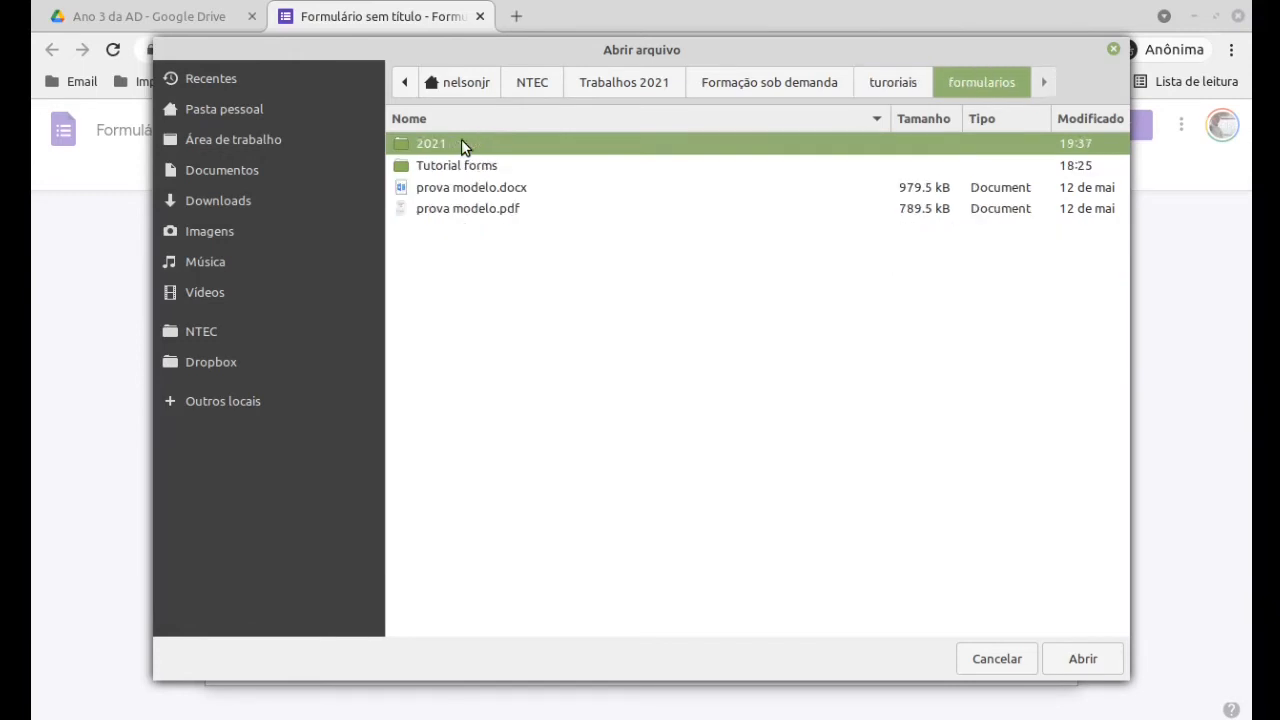
double_click(460, 164)
left_click(460, 249)
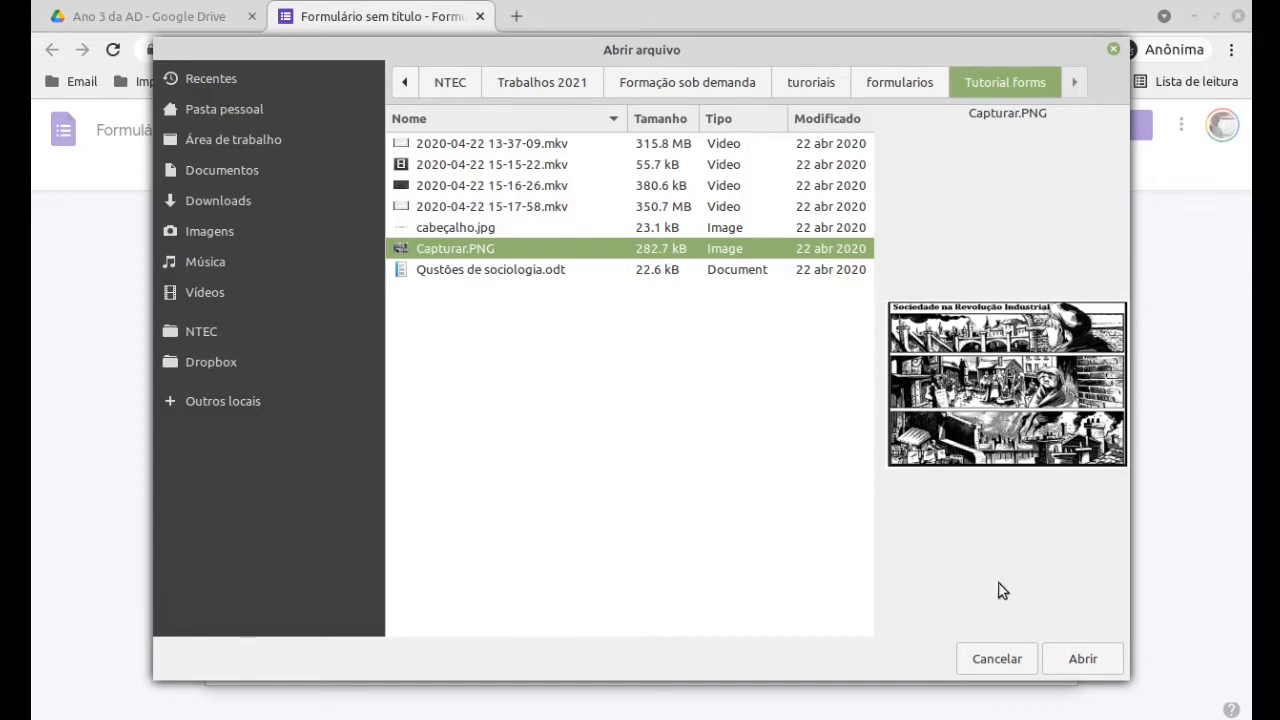
left_click(1085, 660)
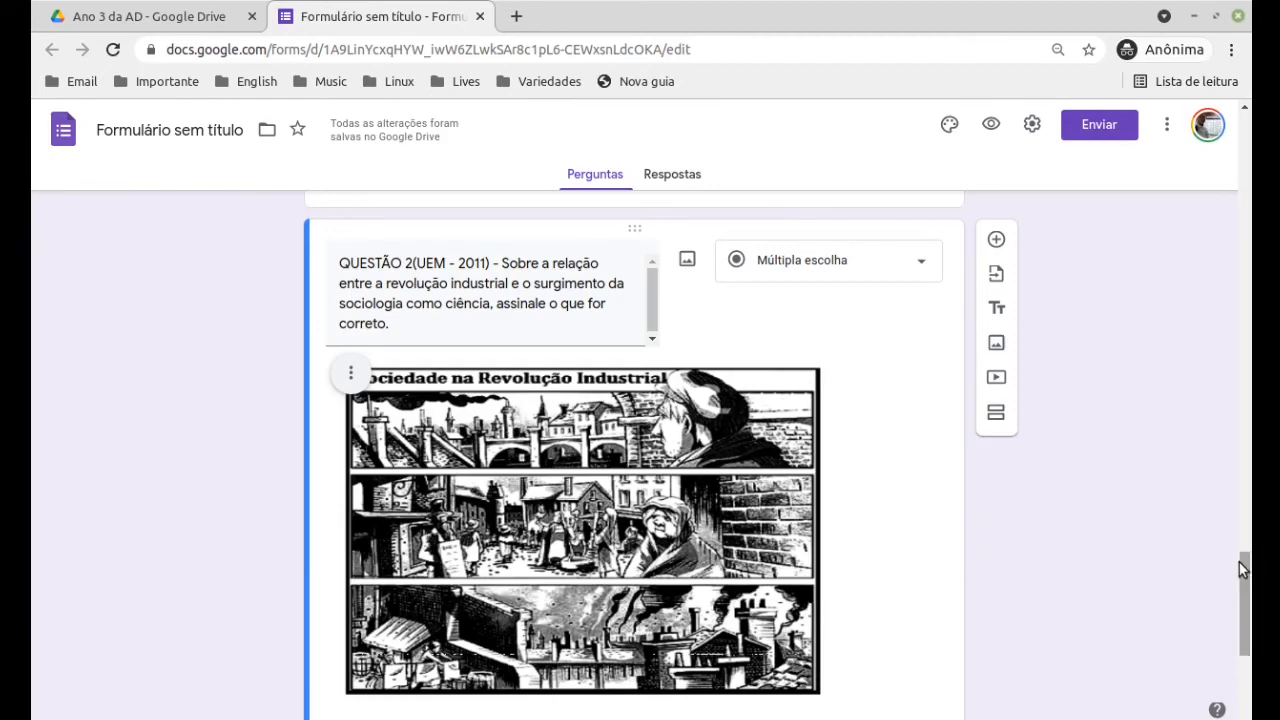
mouse_move(1241, 563)
left_mouse_down()
mouse_move(1248, 600)
mouse_move(1248, 524)
mouse_move(1248, 564)
left_mouse_up()
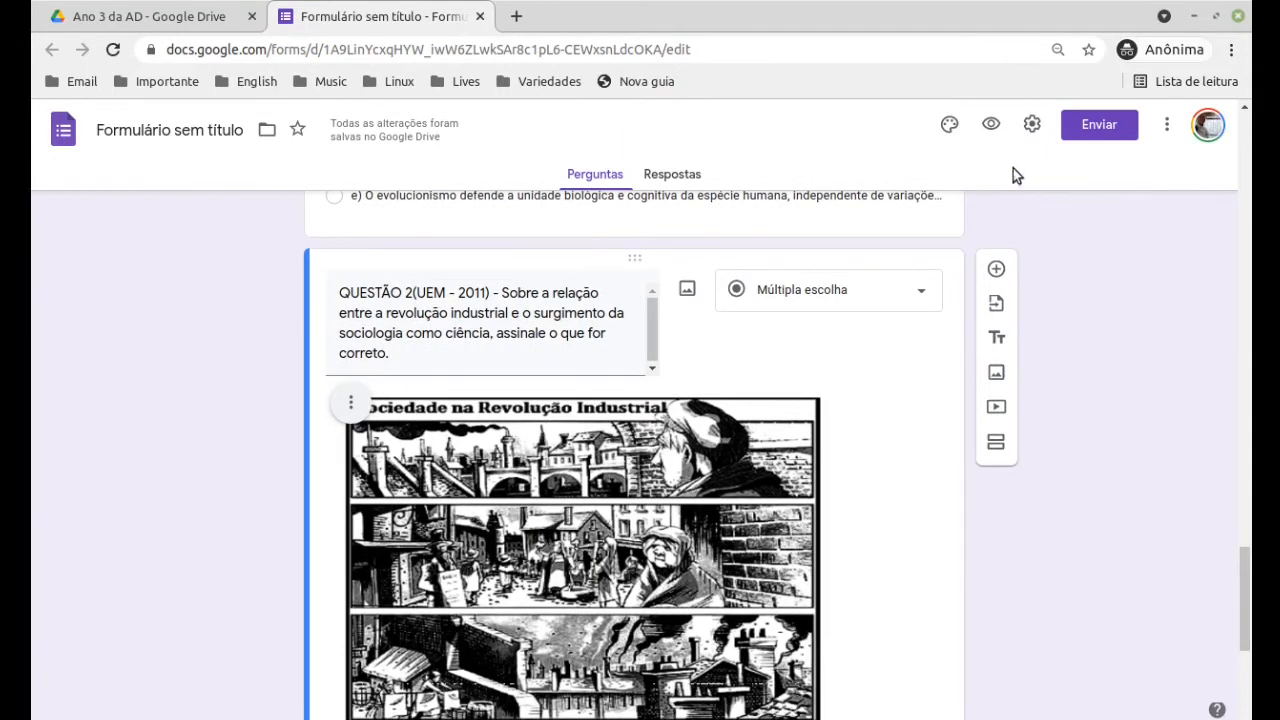
- Preview the form as respondents see it, review it from the title through QUESTÃO 2's alternatives, and close the preview
left_click(993, 125)
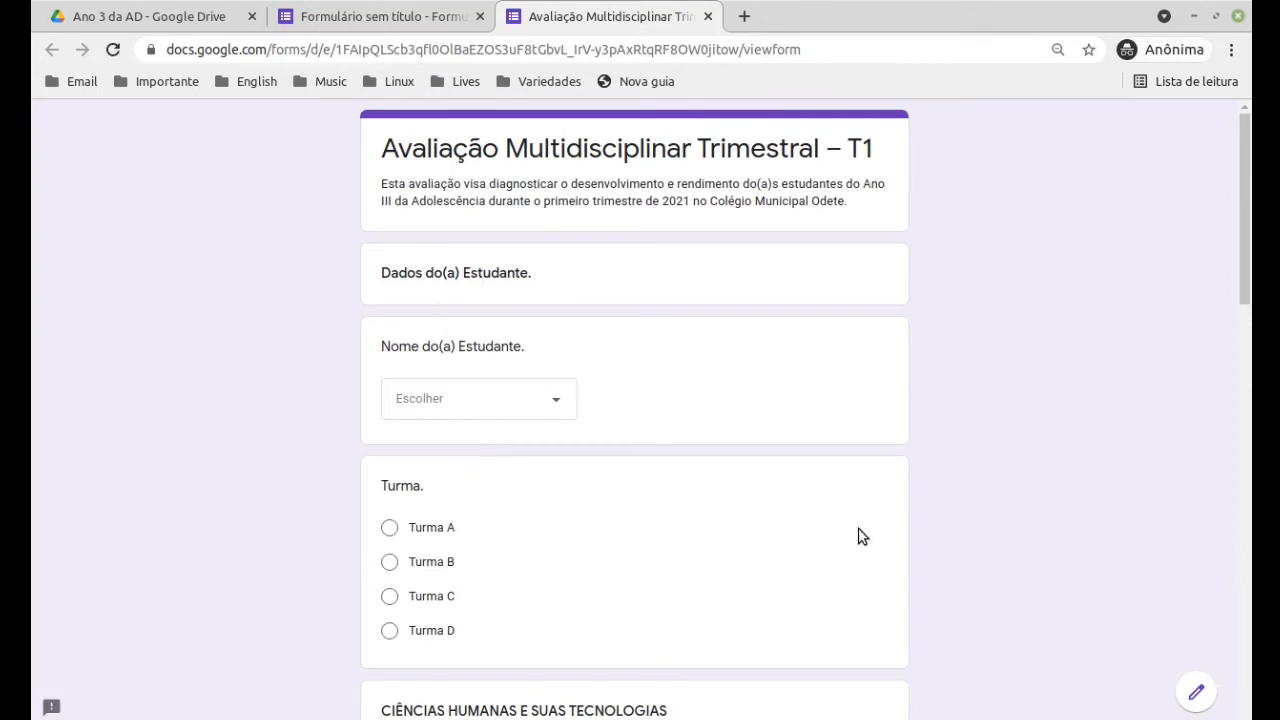
left_click_drag(1244, 243, 1257, 357)
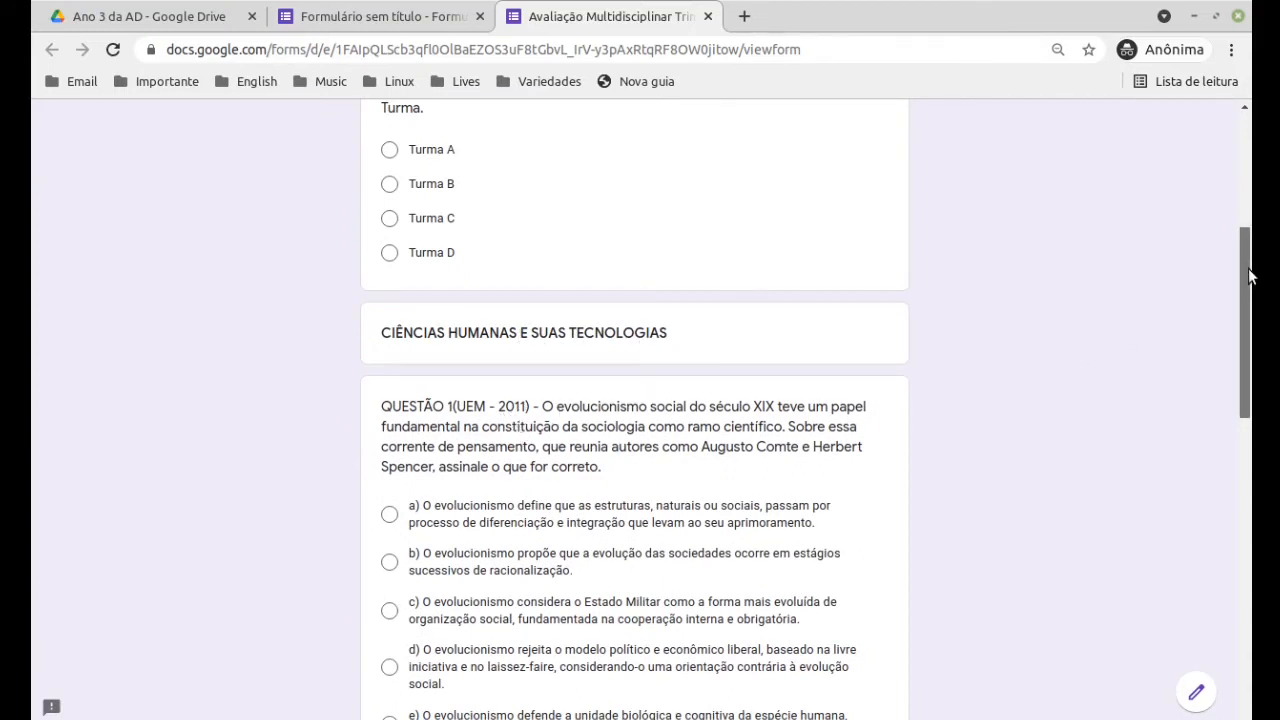
left_click_drag(1247, 283, 1250, 368)
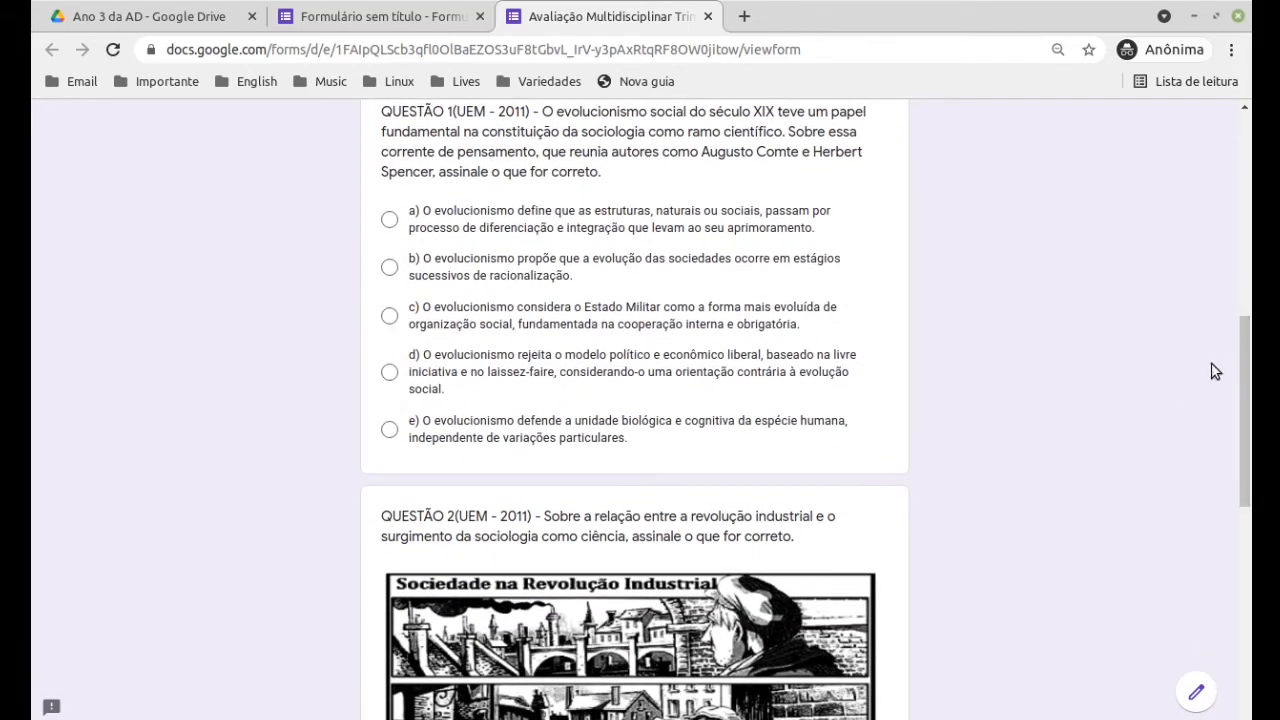
left_click_drag(1243, 334, 1255, 443)
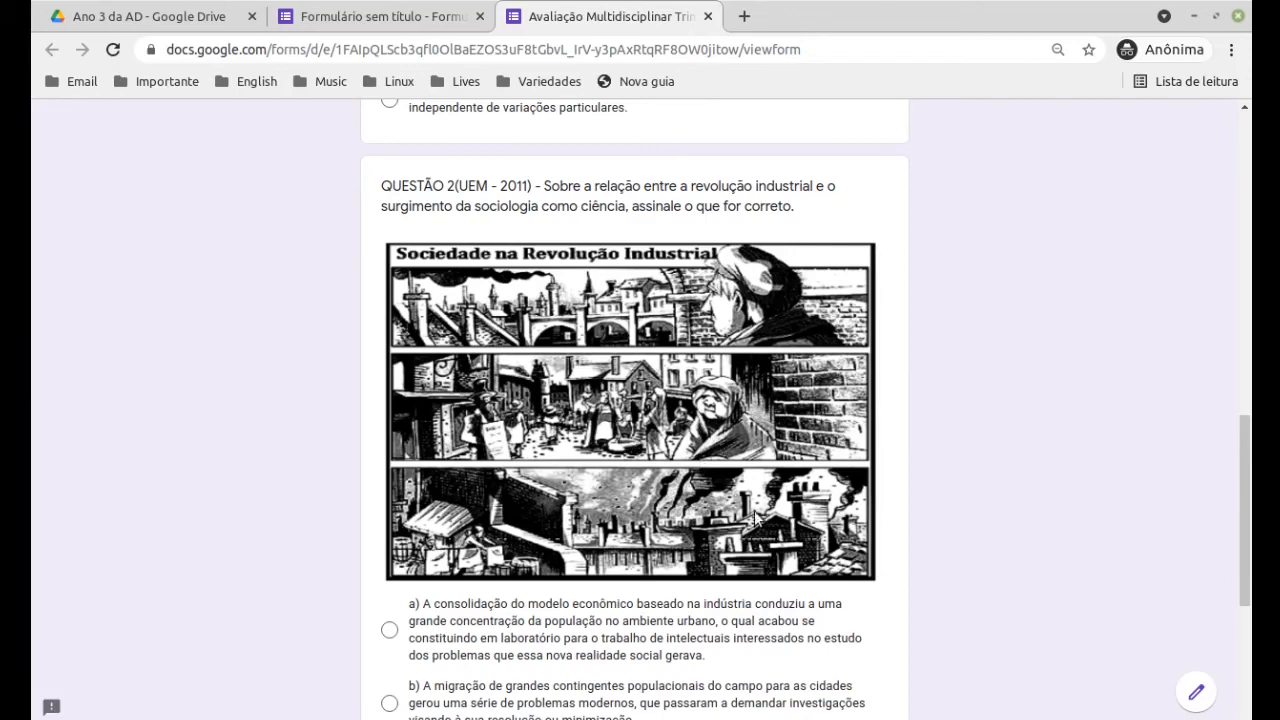
left_click_drag(1243, 450, 1260, 536)
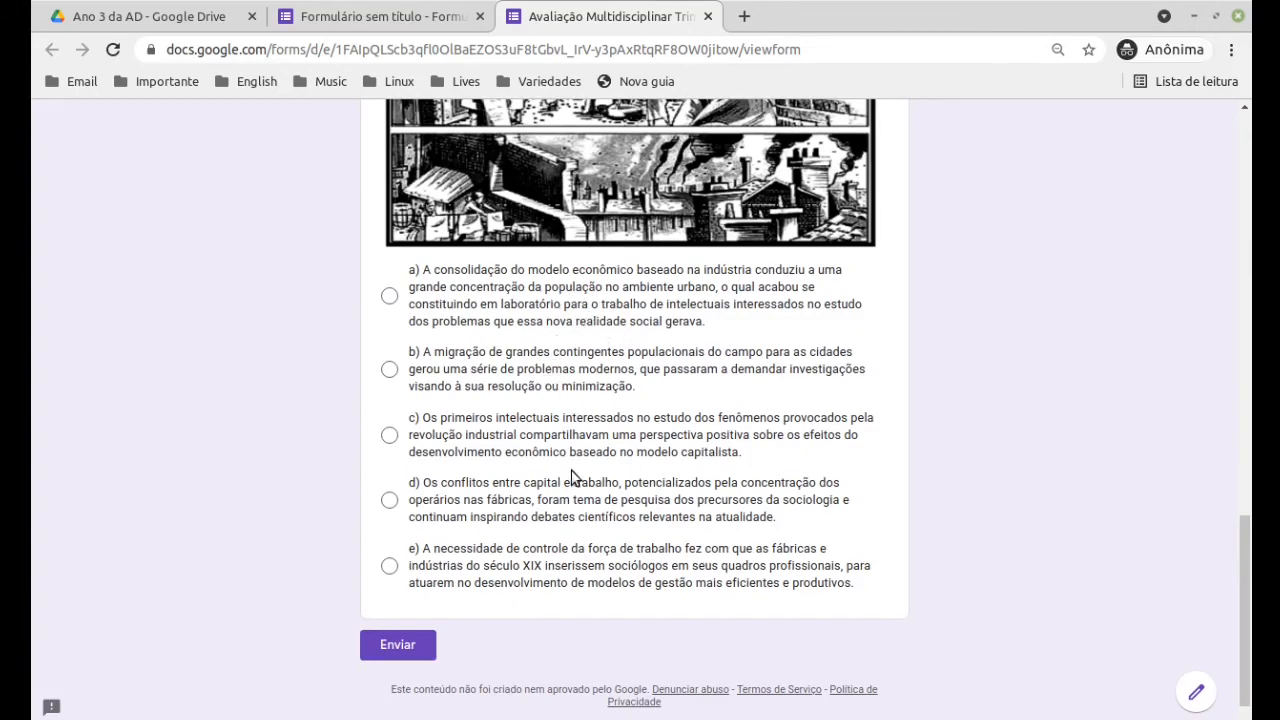
left_click(710, 20)
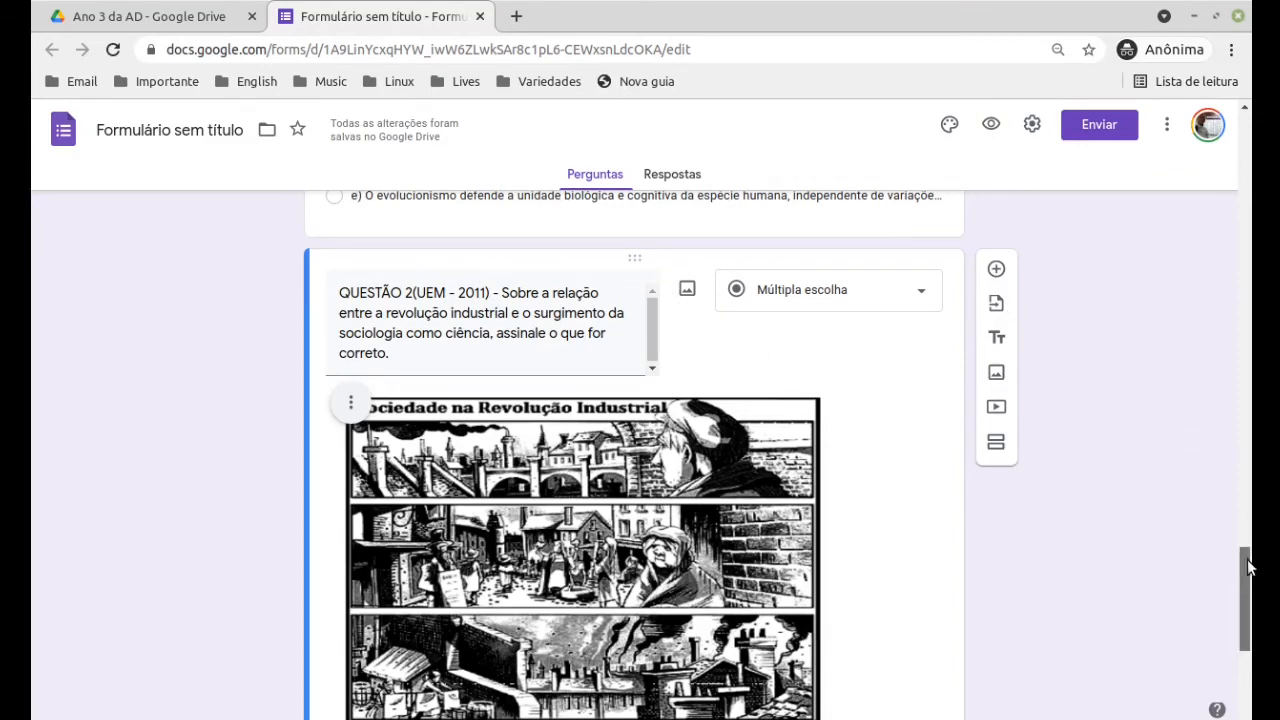
- Add a multiple-choice question below QUESTÃO 2 and paste the QUESTÃO 3 heading and statement from the Writer document as its title
left_click_drag(1245, 575, 1251, 640)
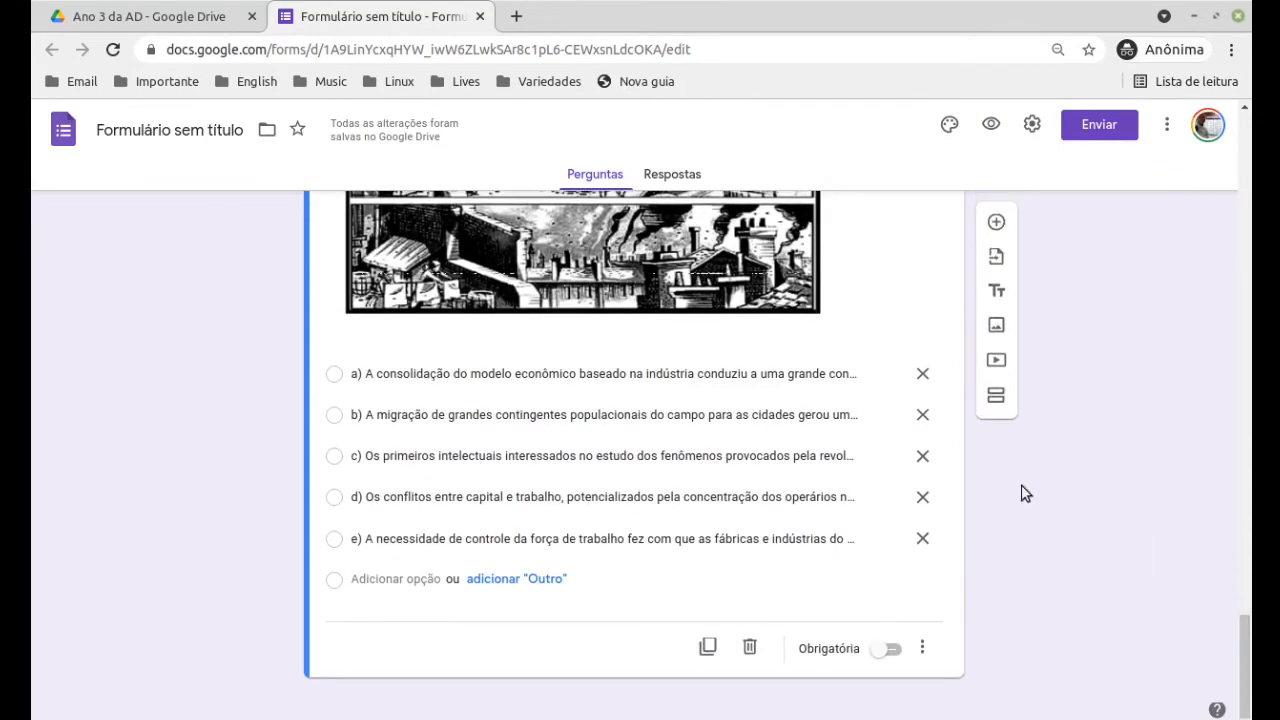
left_click(996, 223)
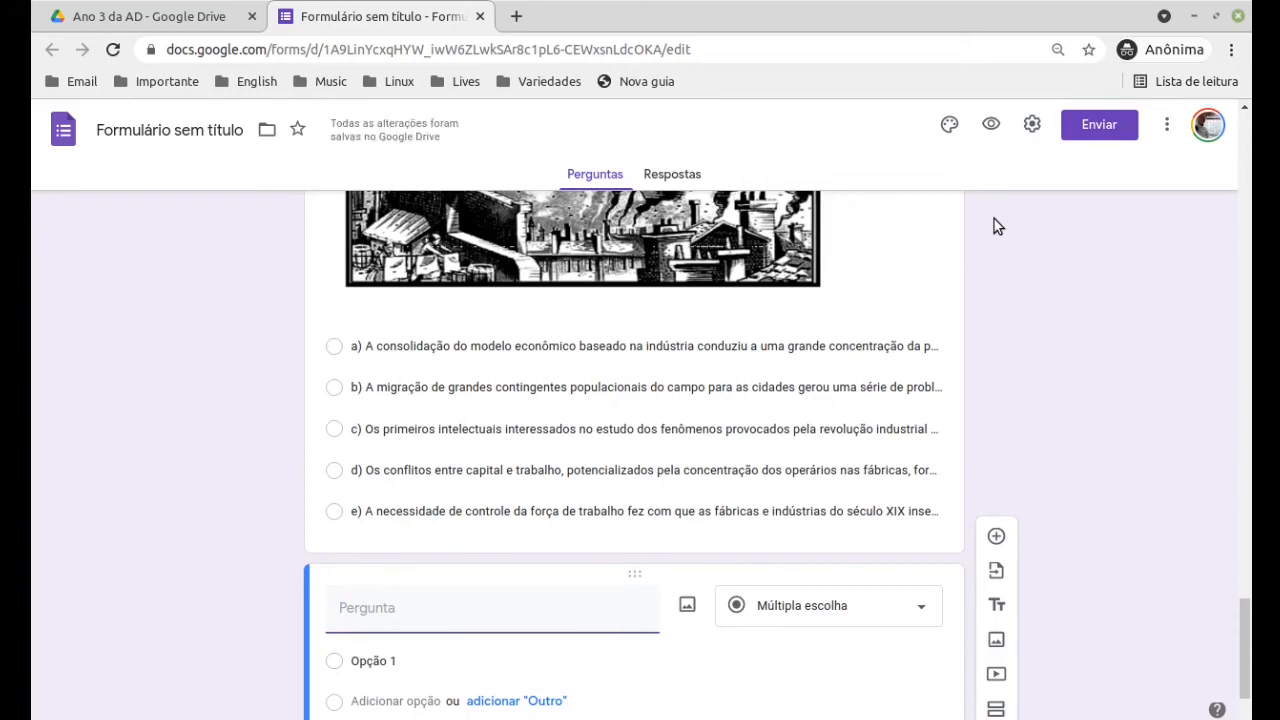
key("alt+Tab")
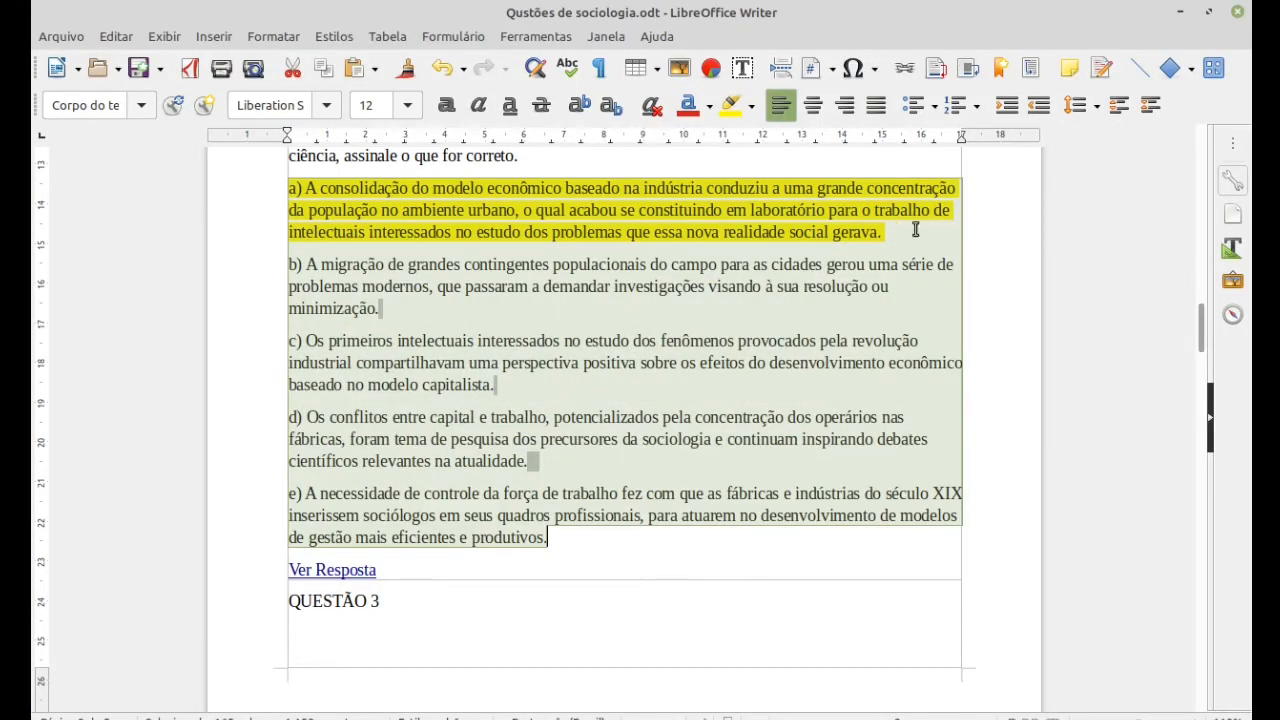
left_click_drag(1205, 322, 1203, 363)
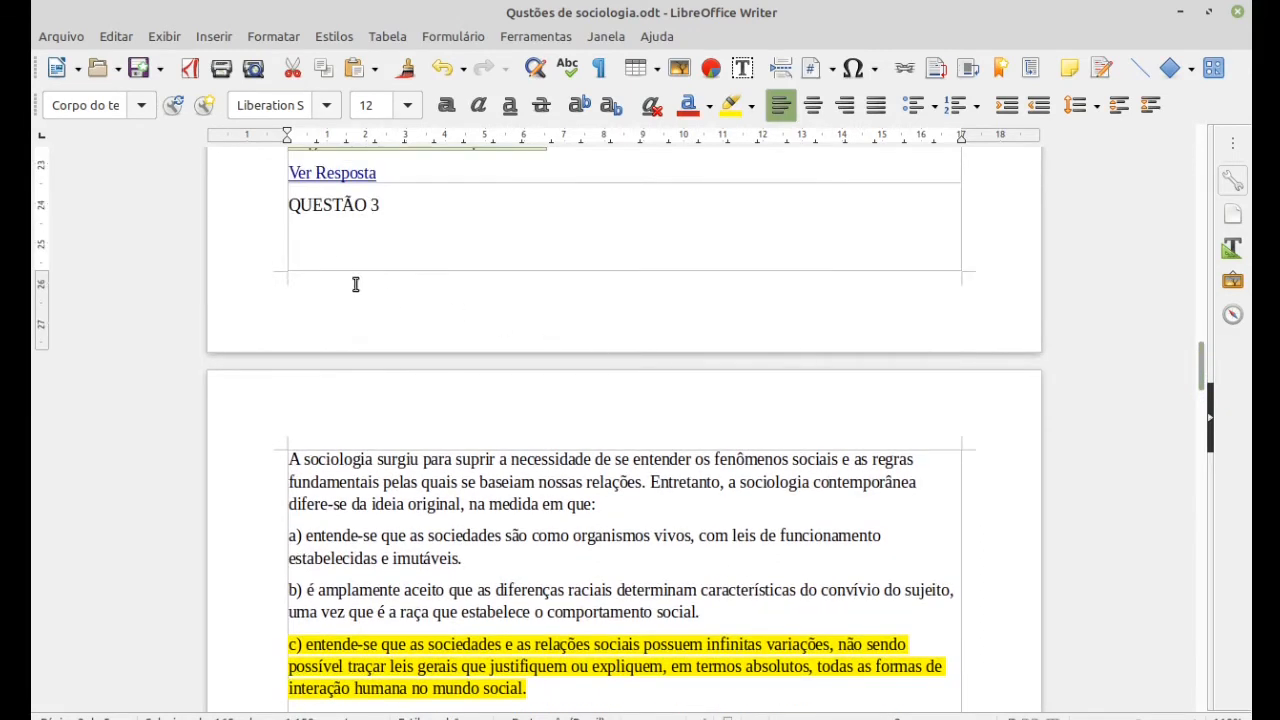
left_click_drag(297, 204, 655, 499)
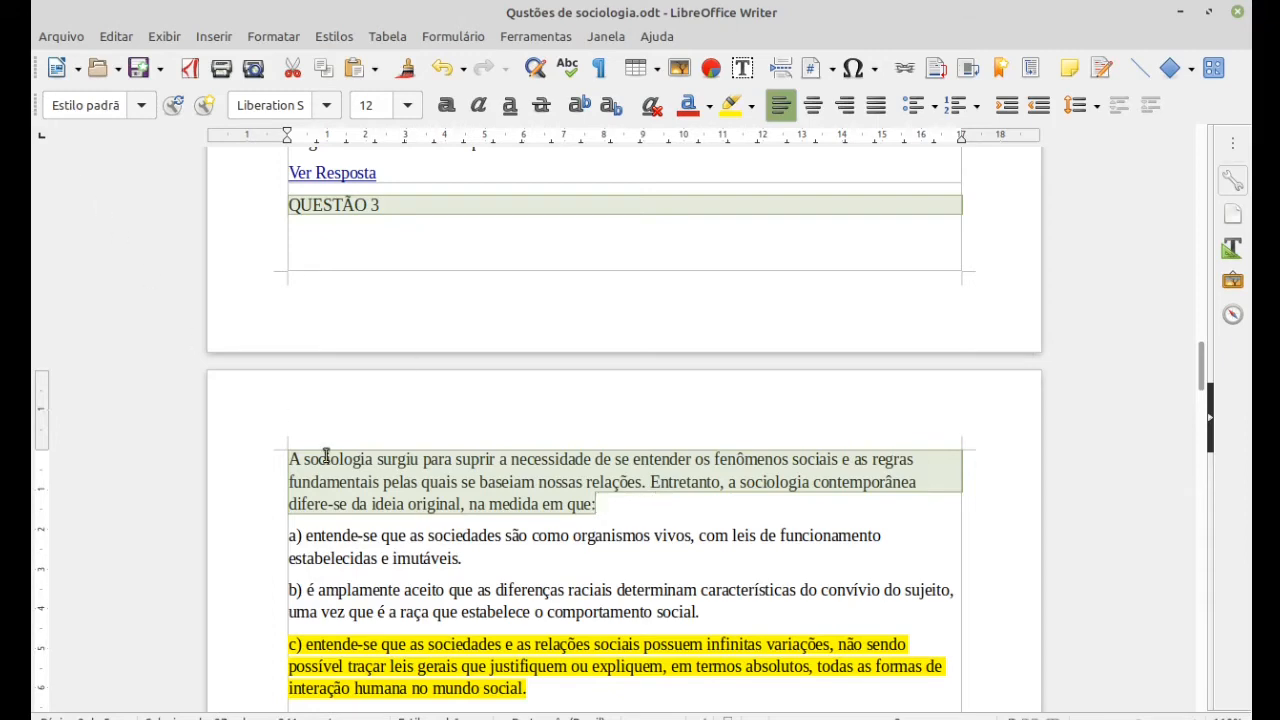
key("alt+Tab")
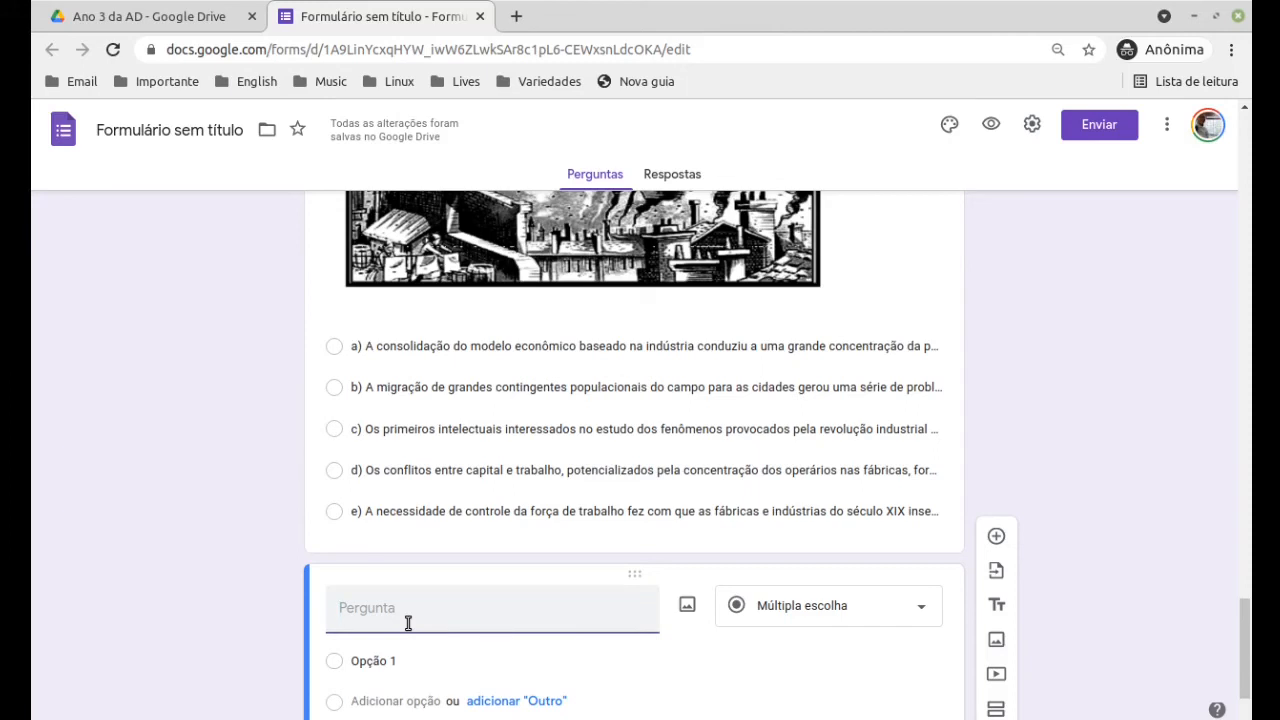
type("QUESTÃO 3A sociologia surgiu para suprir a necessidade de se entender os fenômenos sociais e as regras fundamentais pelas quais se baseiam nossas relações. Entretanto, a sociologia contemporânea difere-se da ideia original, na medida em que:")
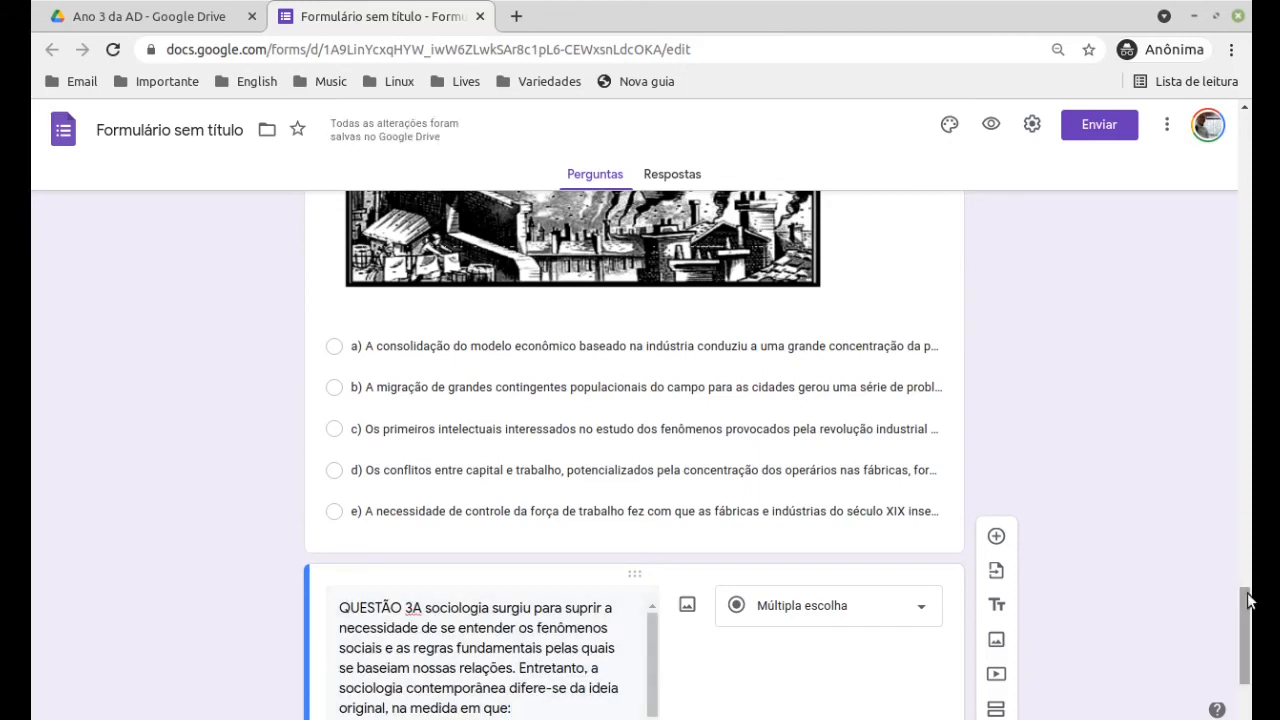
- Copy alternatives a) to d) of QUESTÃO 3 from the Writer document and paste them as its answer options in Google Forms
left_click_drag(1249, 600, 1249, 635)
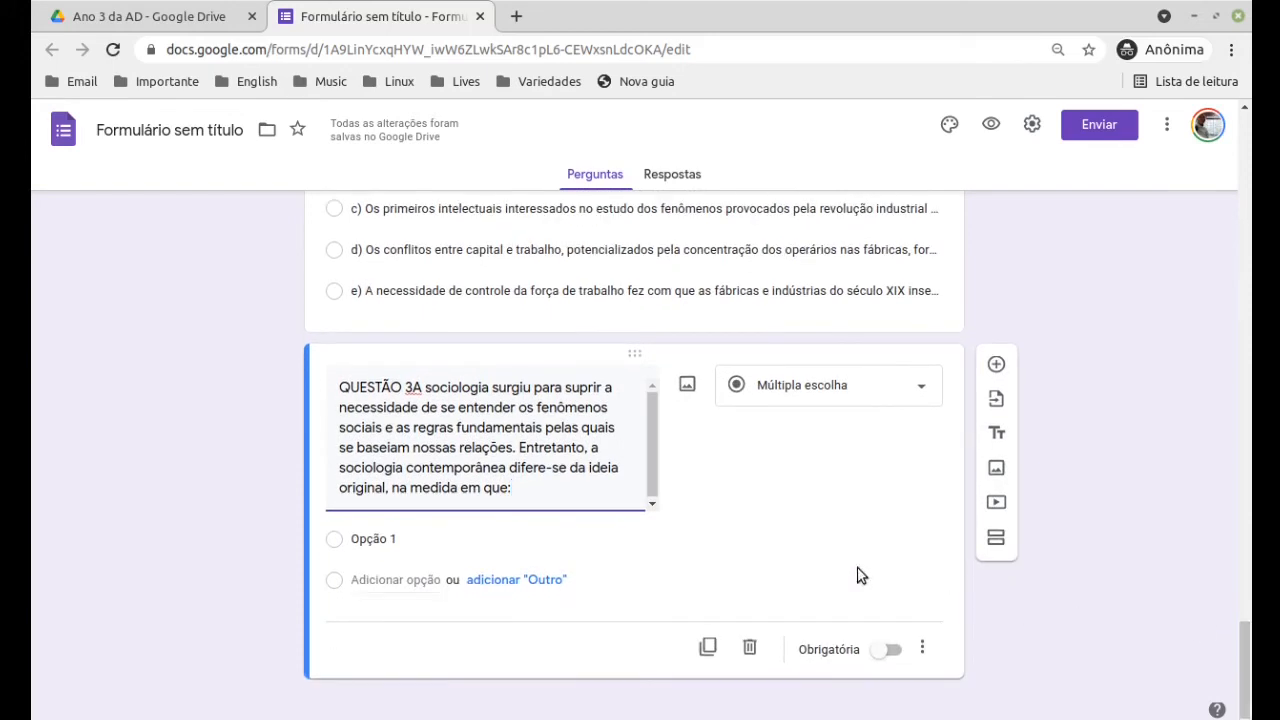
left_click(384, 541)
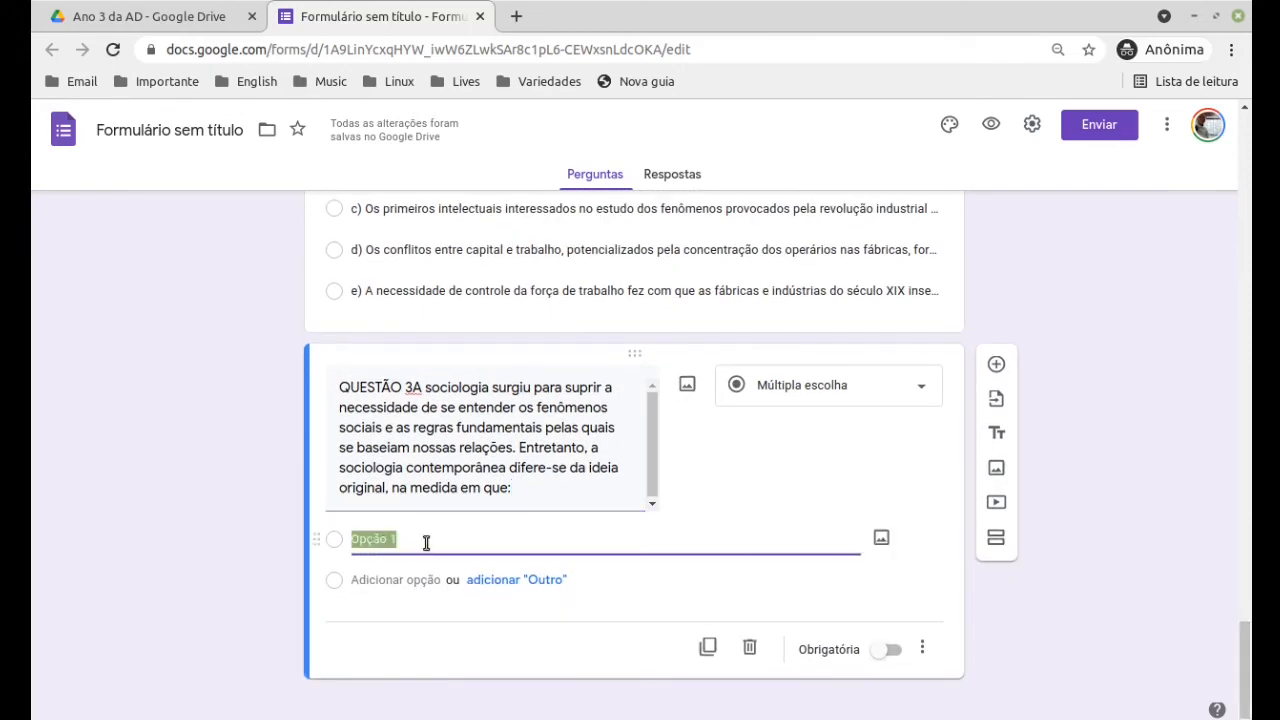
key("alt+Tab")
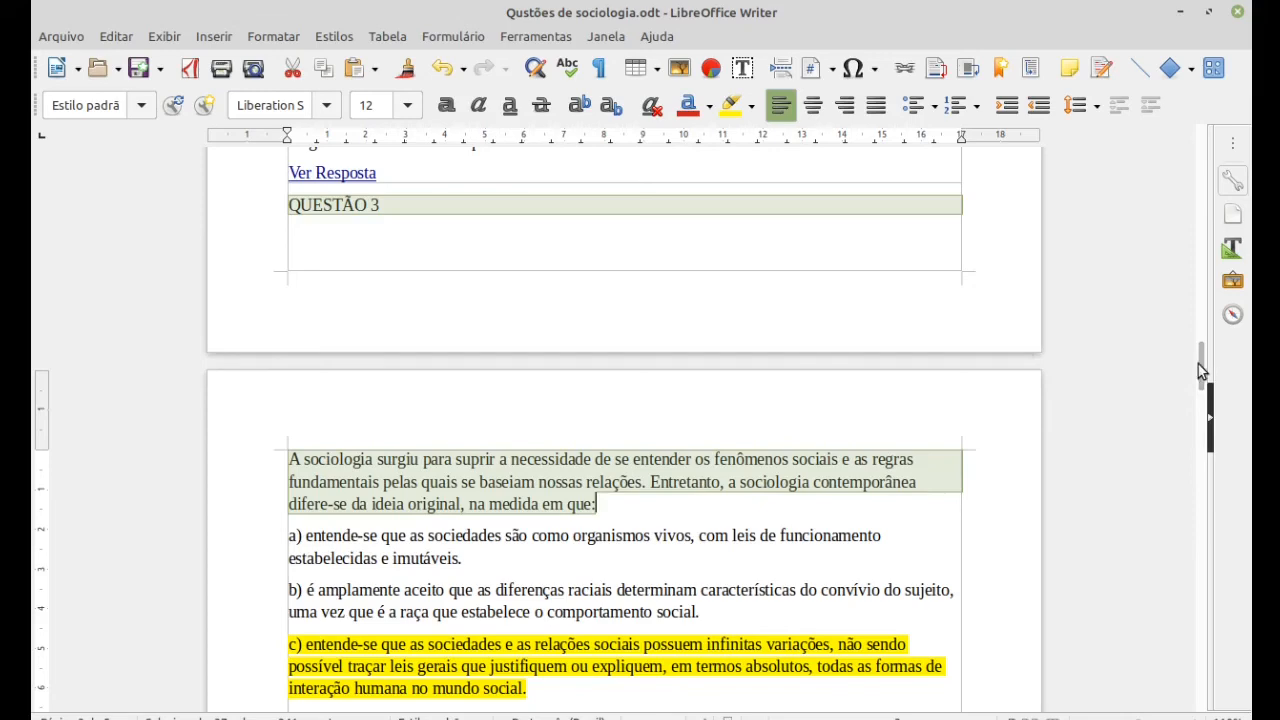
left_click_drag(1206, 367, 1206, 395)
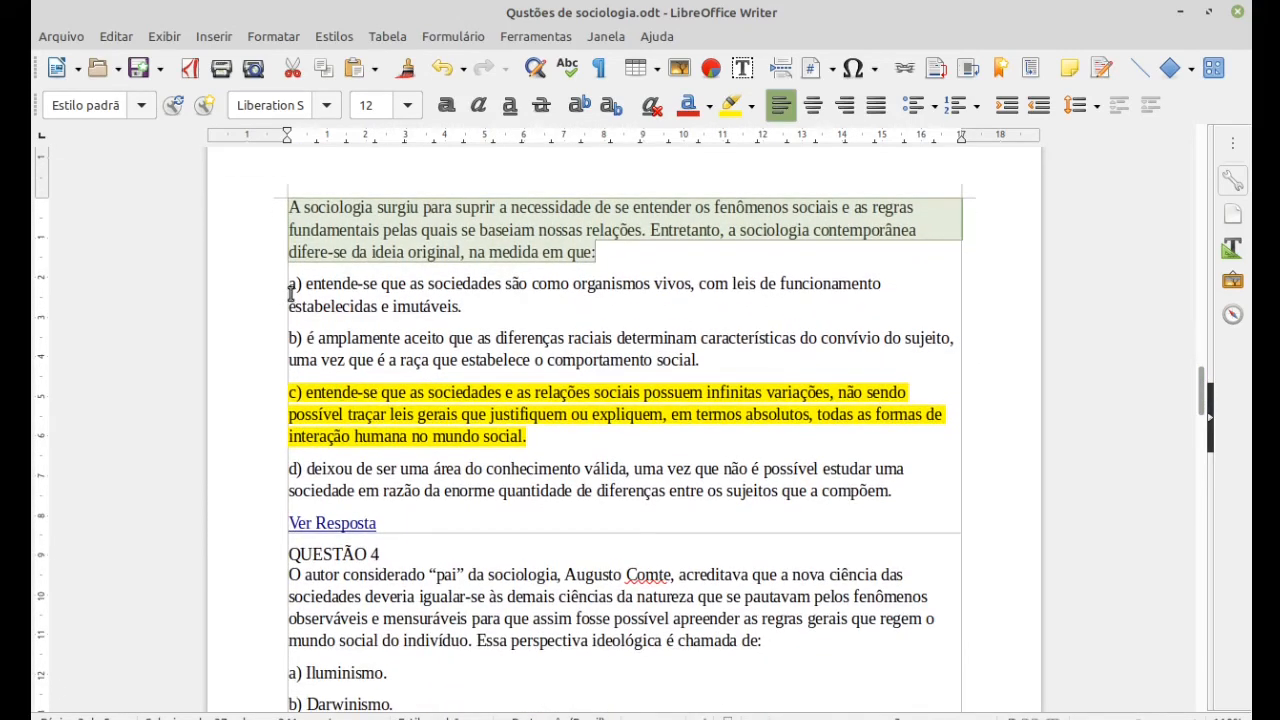
left_click_drag(289, 290, 910, 487)
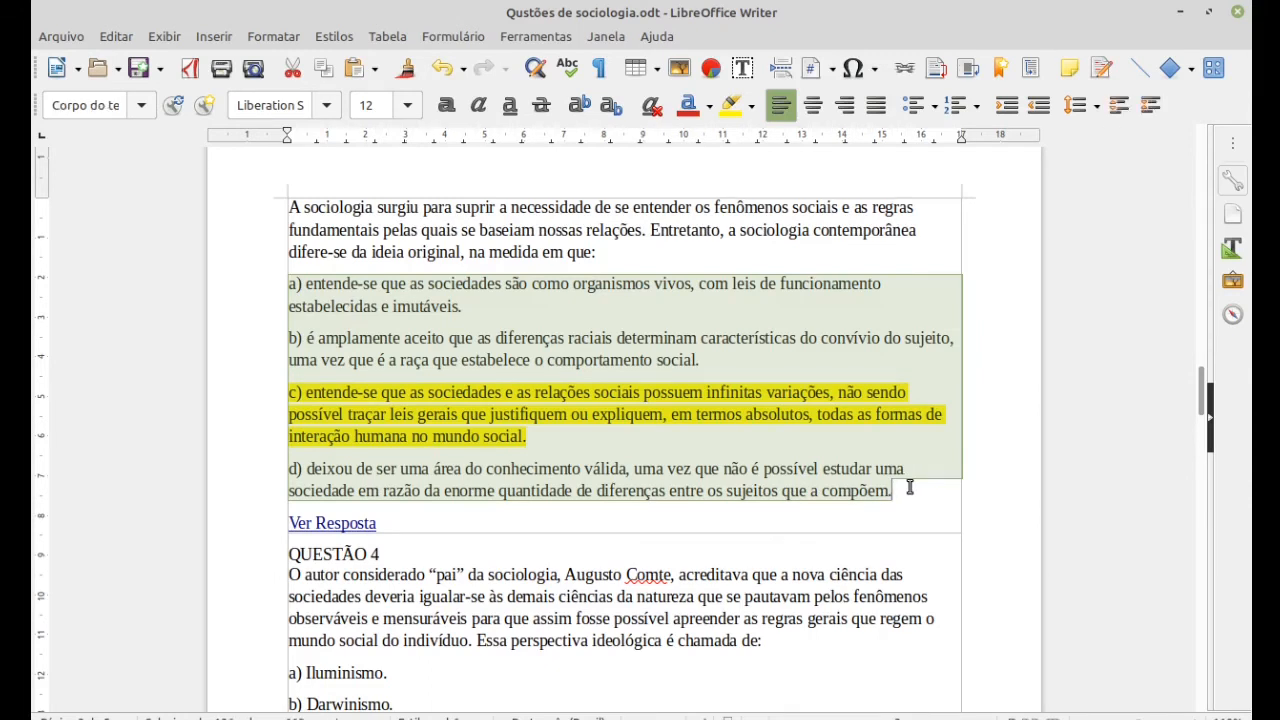
key("alt+Tab")
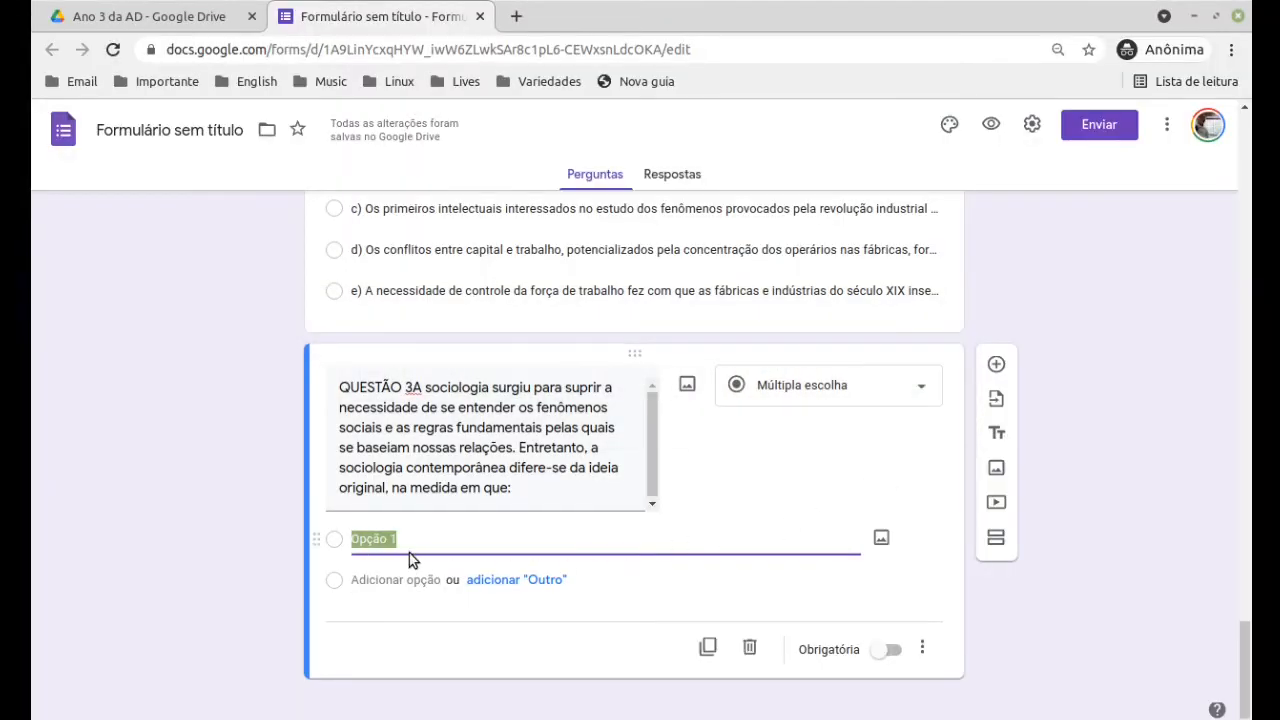
key("ctrl+v")
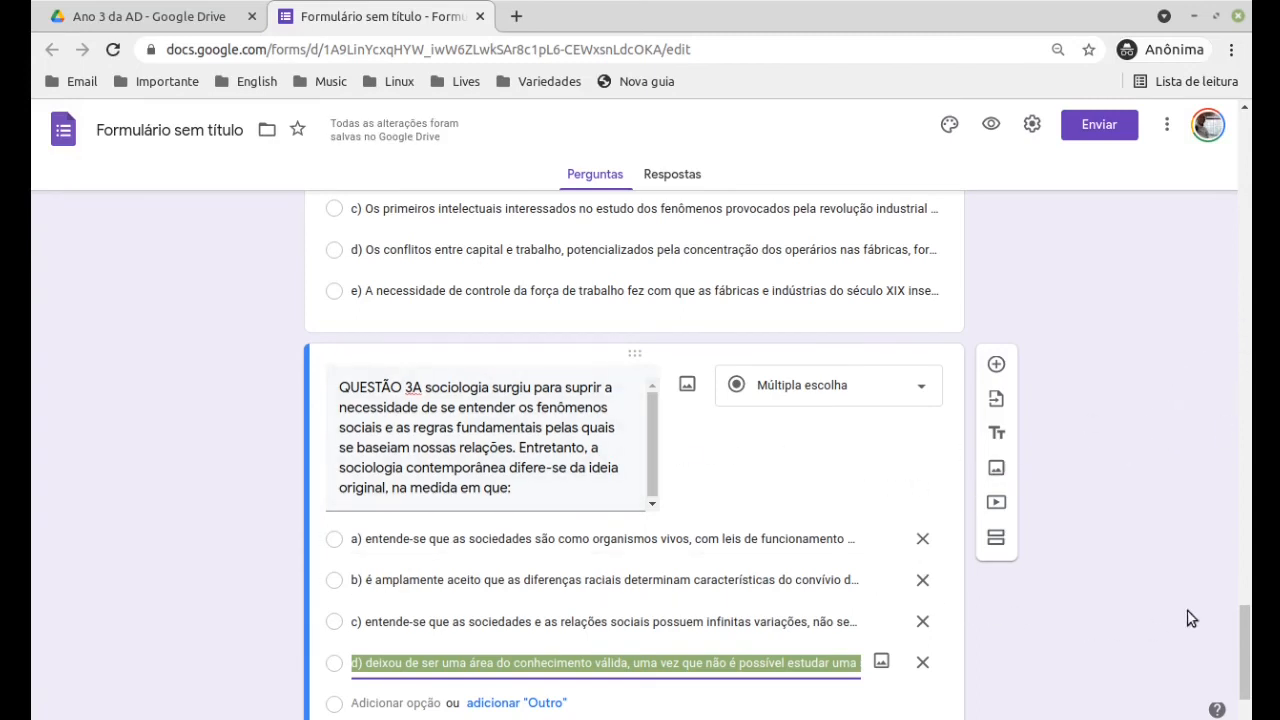
- Add a question below QUESTÃO 3 and paste the QUESTÃO 4 heading and statement from the Writer document as its title
mouse_move(1247, 625)
left_mouse_down()
mouse_move(1249, 643)
mouse_move(1260, 632)
left_mouse_up()
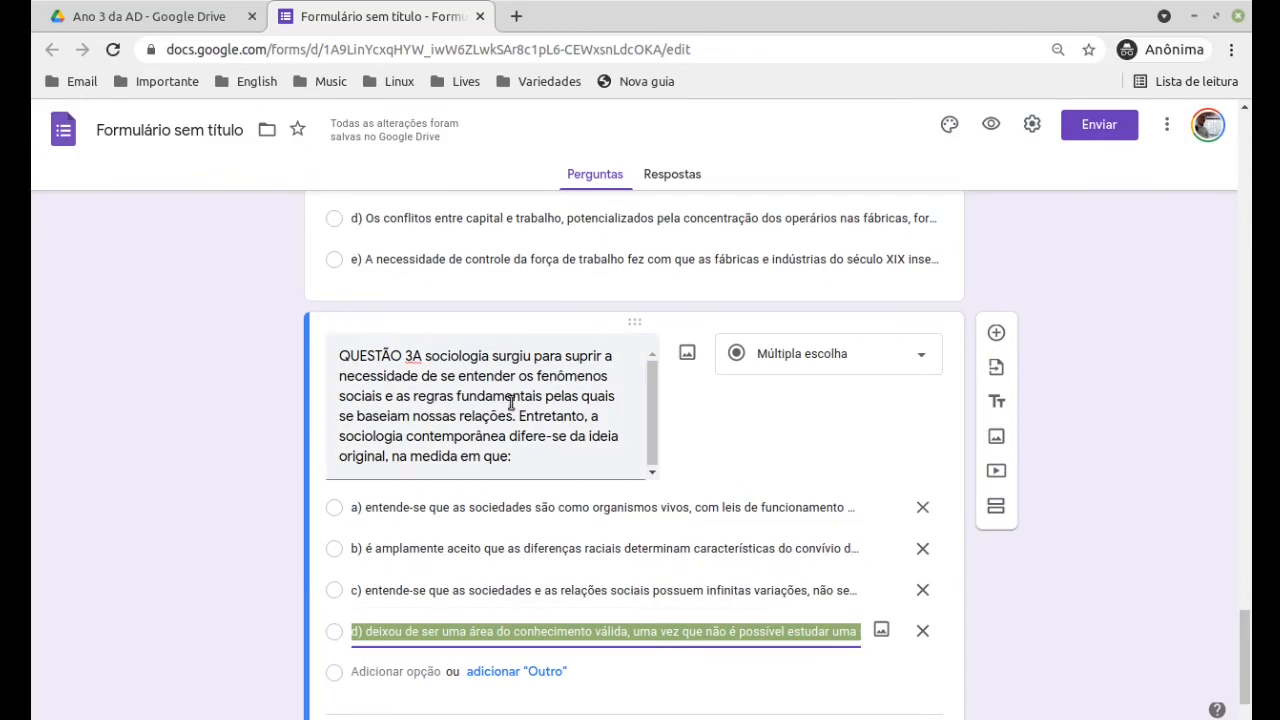
left_click(996, 334)
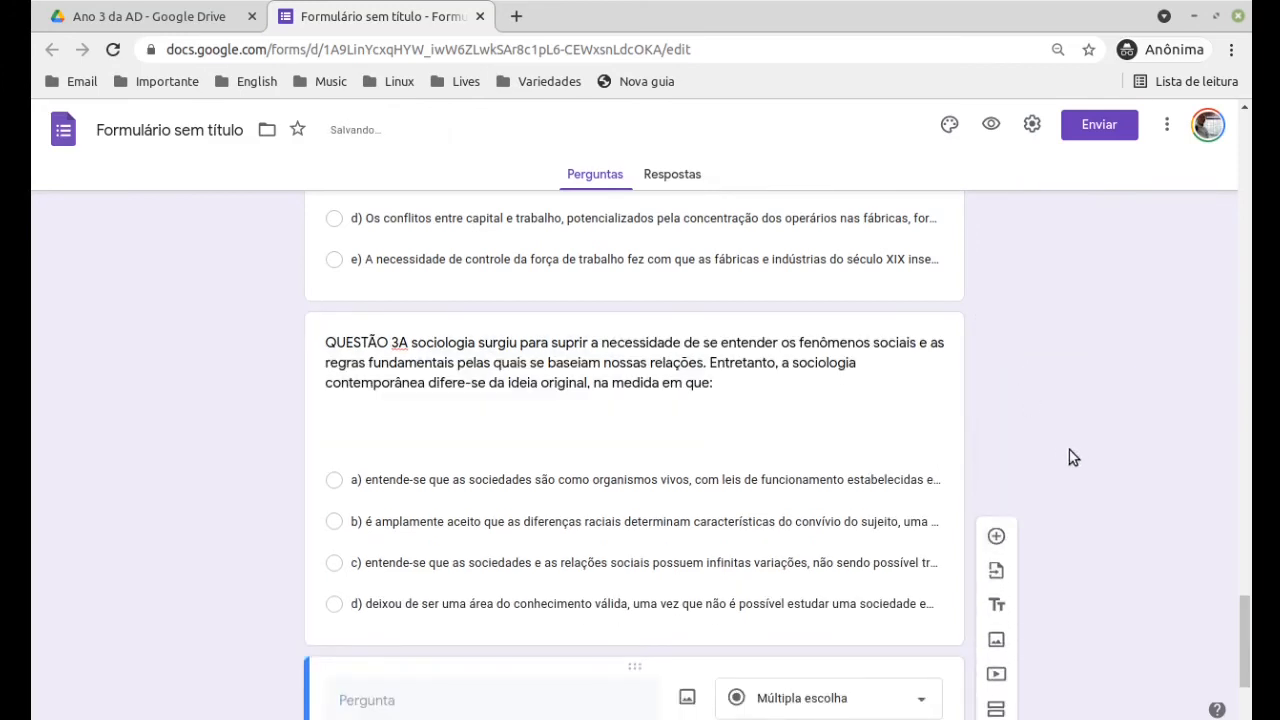
left_click_drag(1245, 610, 1249, 660)
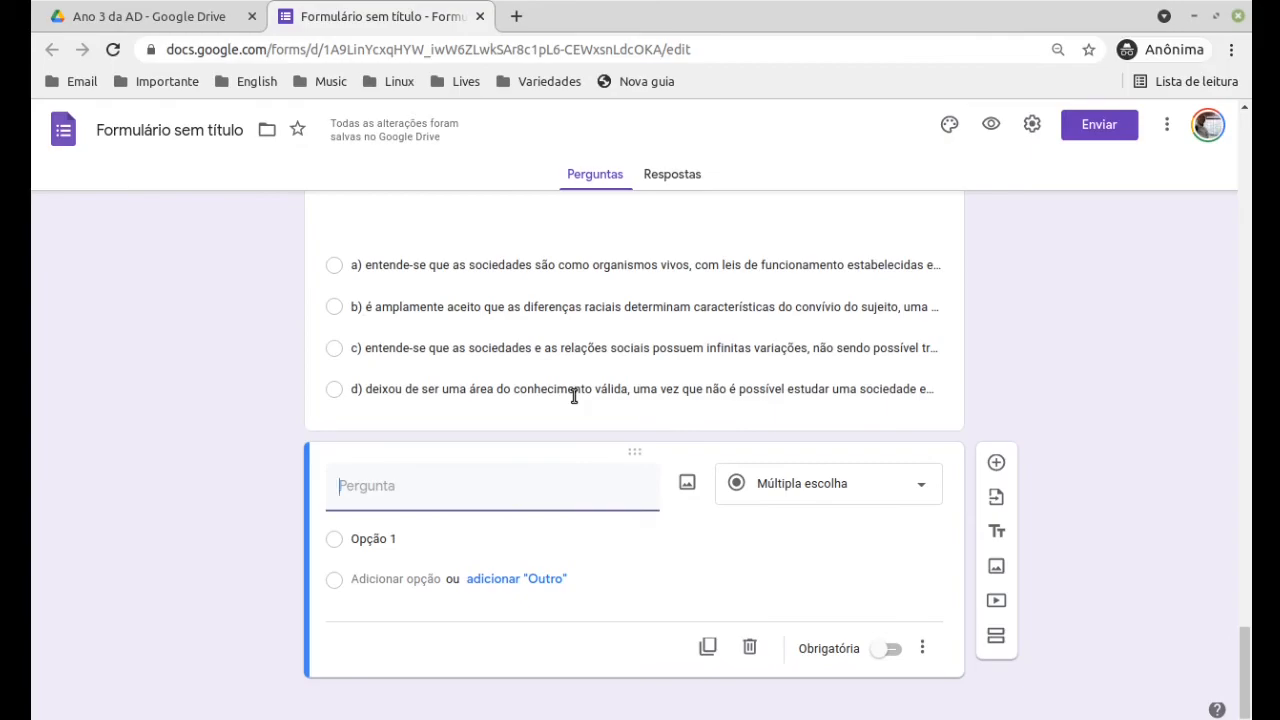
key("alt+Tab")
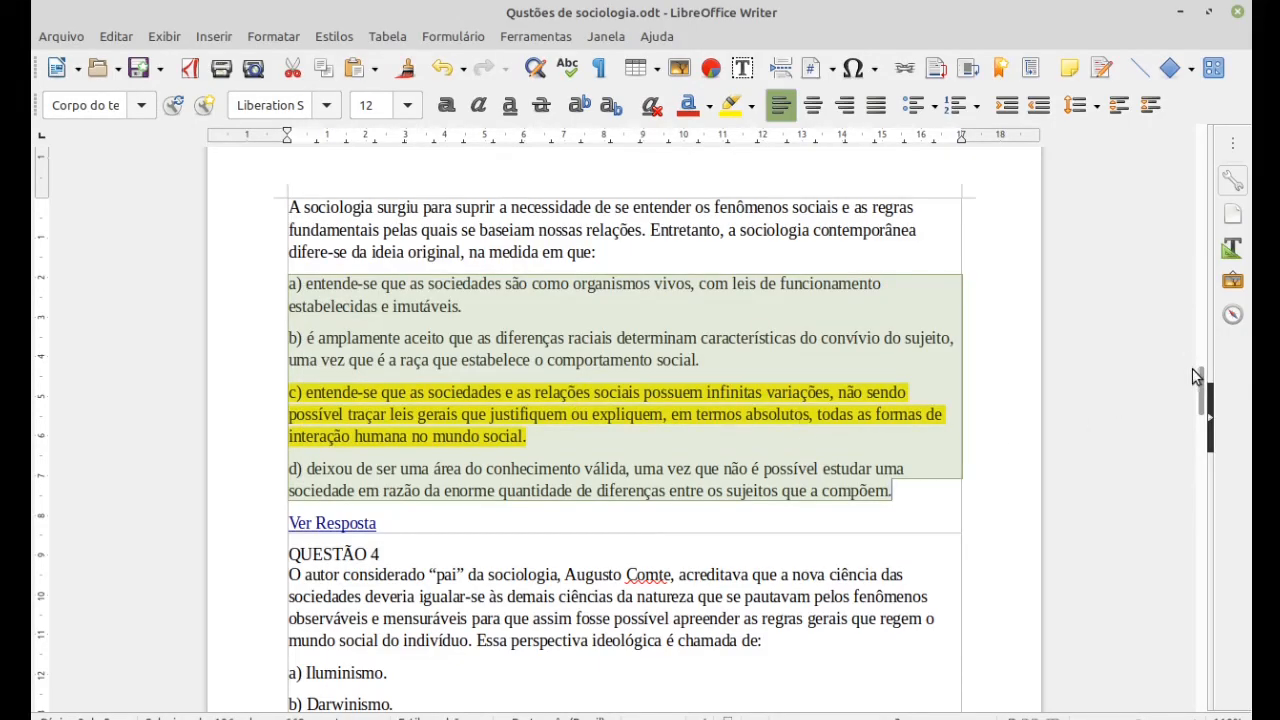
scroll(1200, 395, "down", 6)
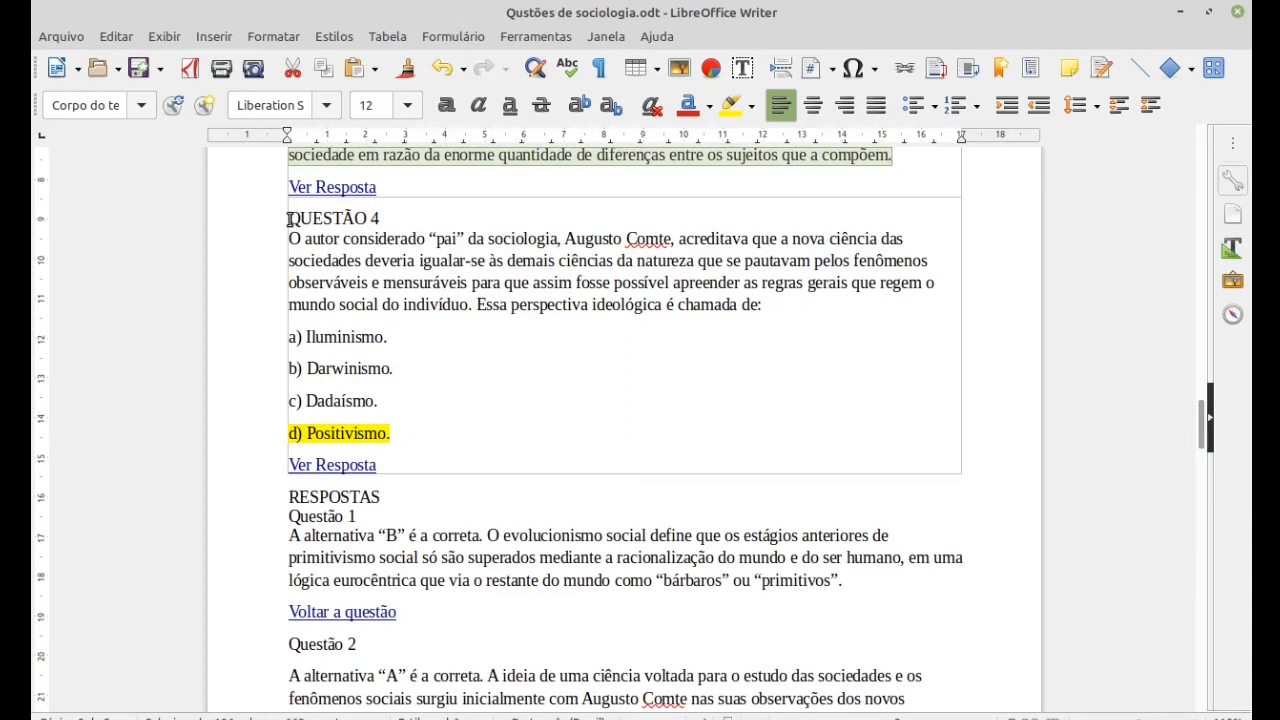
left_click_drag(289, 218, 771, 300)
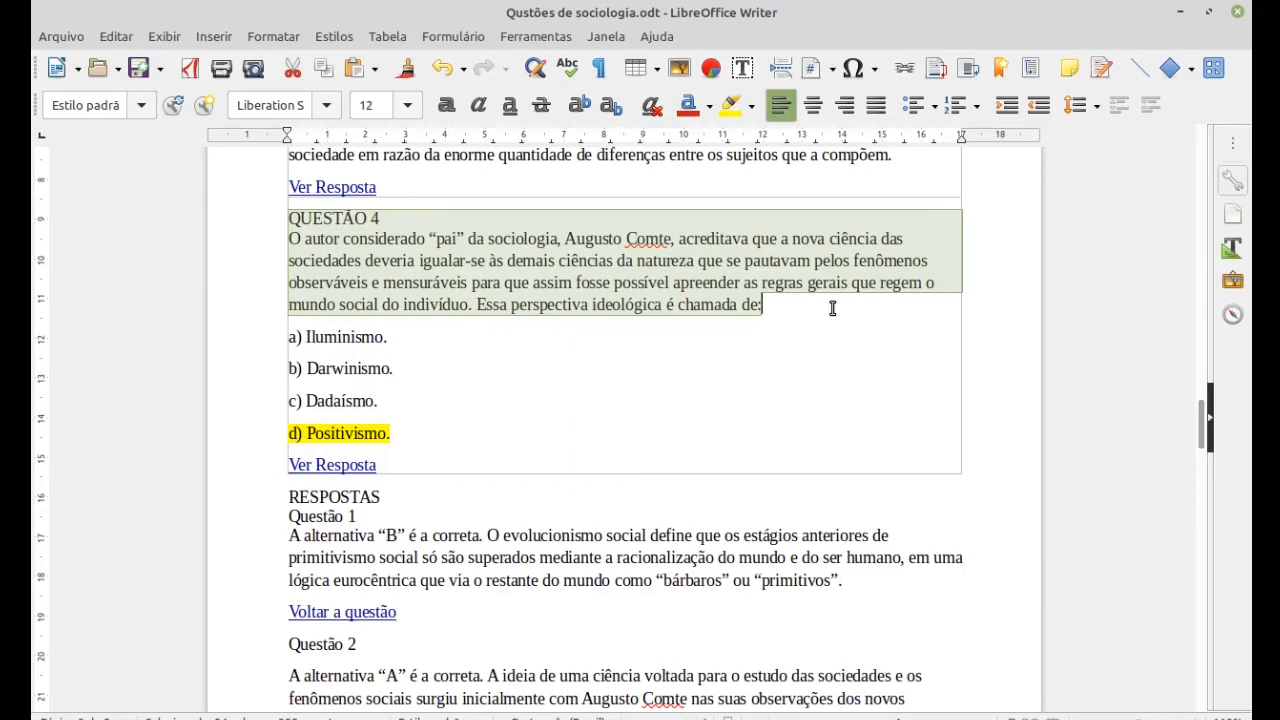
key("alt+Tab")
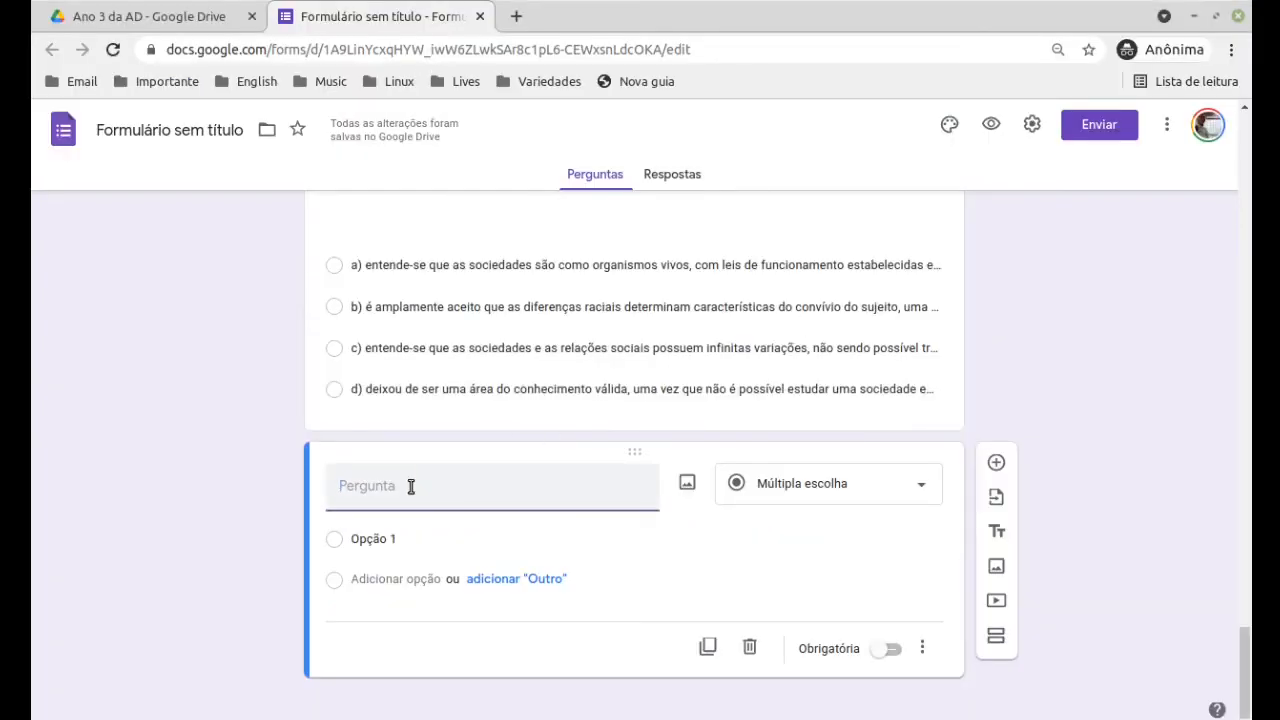
type("QUESTÃO 4O autor considerado \"pai\" da sociologia, Augusto Comte, acreditava que a nova ciência das sociedades deveria igualar-se às demais ciências da natureza que se pautavam pelos fenômenos observáveis e mensuráveis para que assim fosse possível apreender as regras gerais que regem o mundo social do indivíduo. Essa perspectiva ideológica é chamada de:")
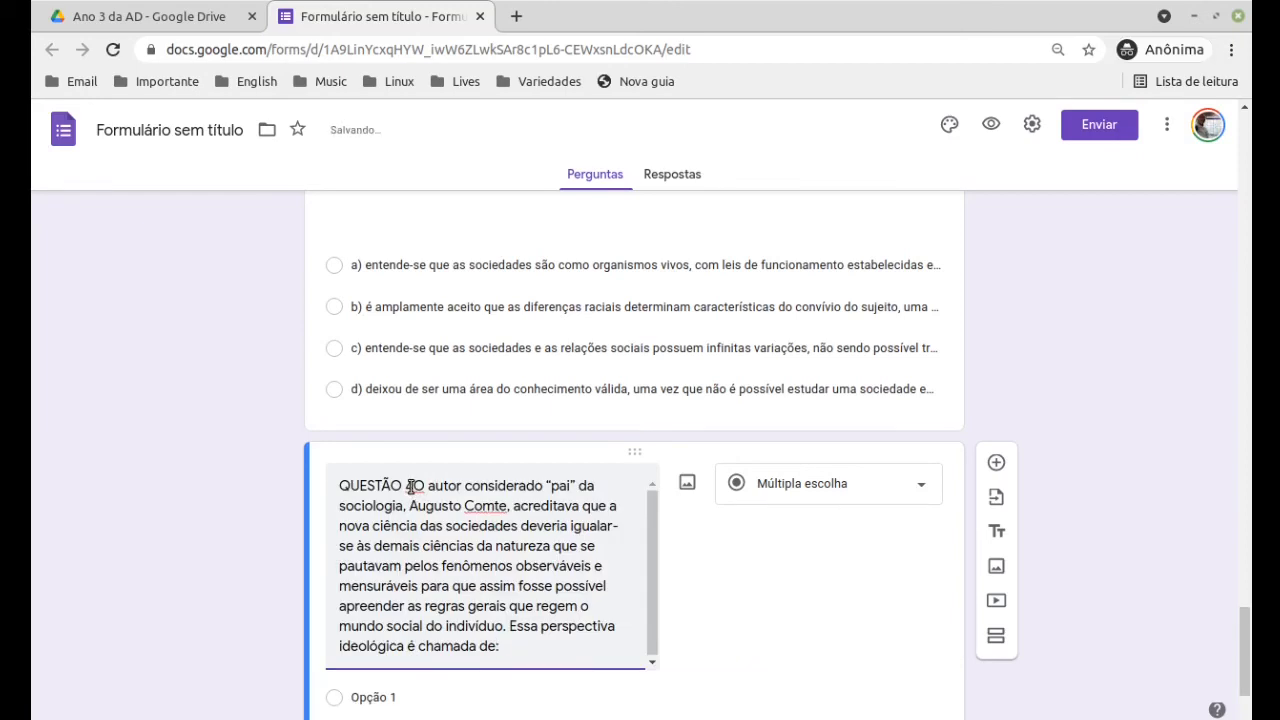
- Change QUESTÃO 4's answer type to Resposta curta and check the question in the Writer document
left_click(920, 490)
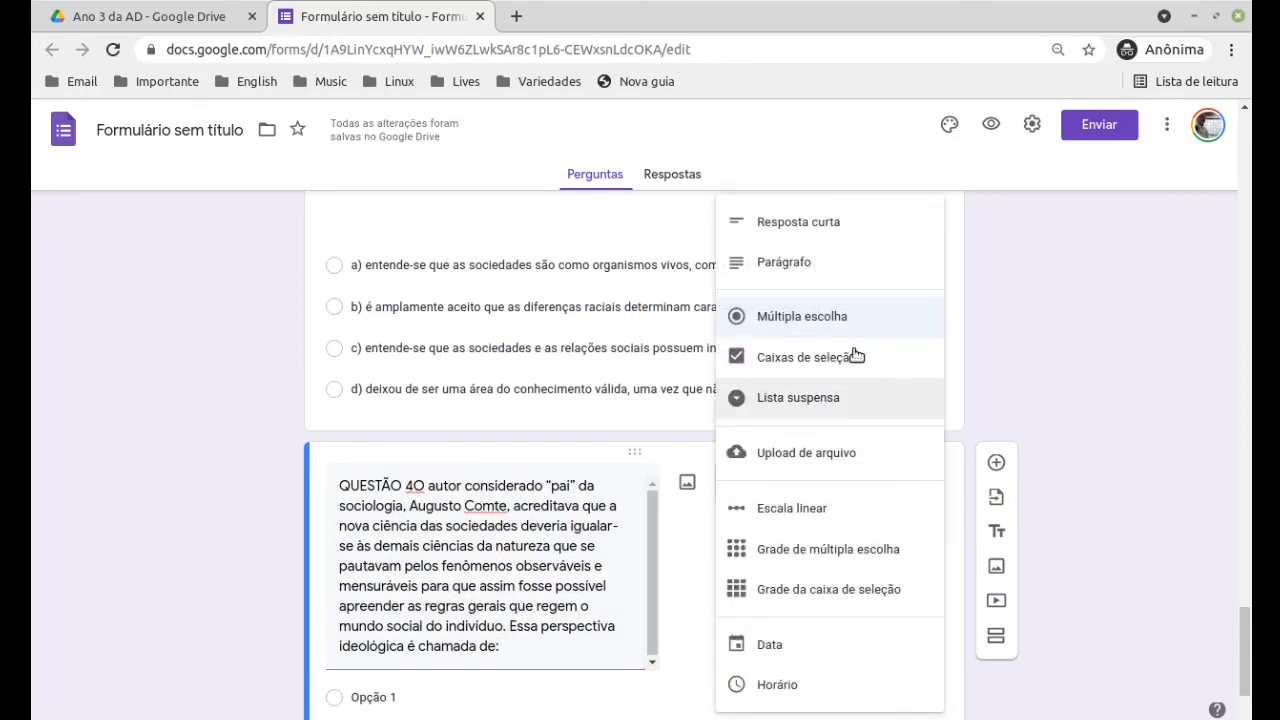
left_click(829, 222)
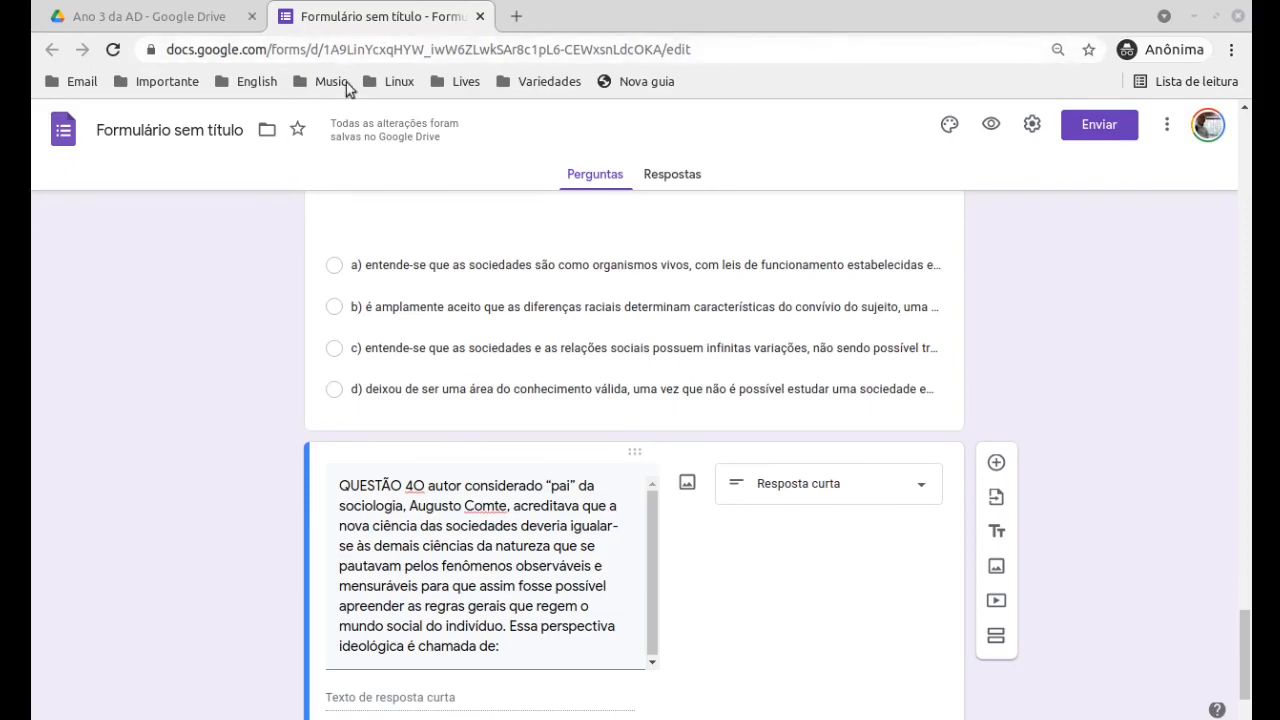
key("alt+Tab")
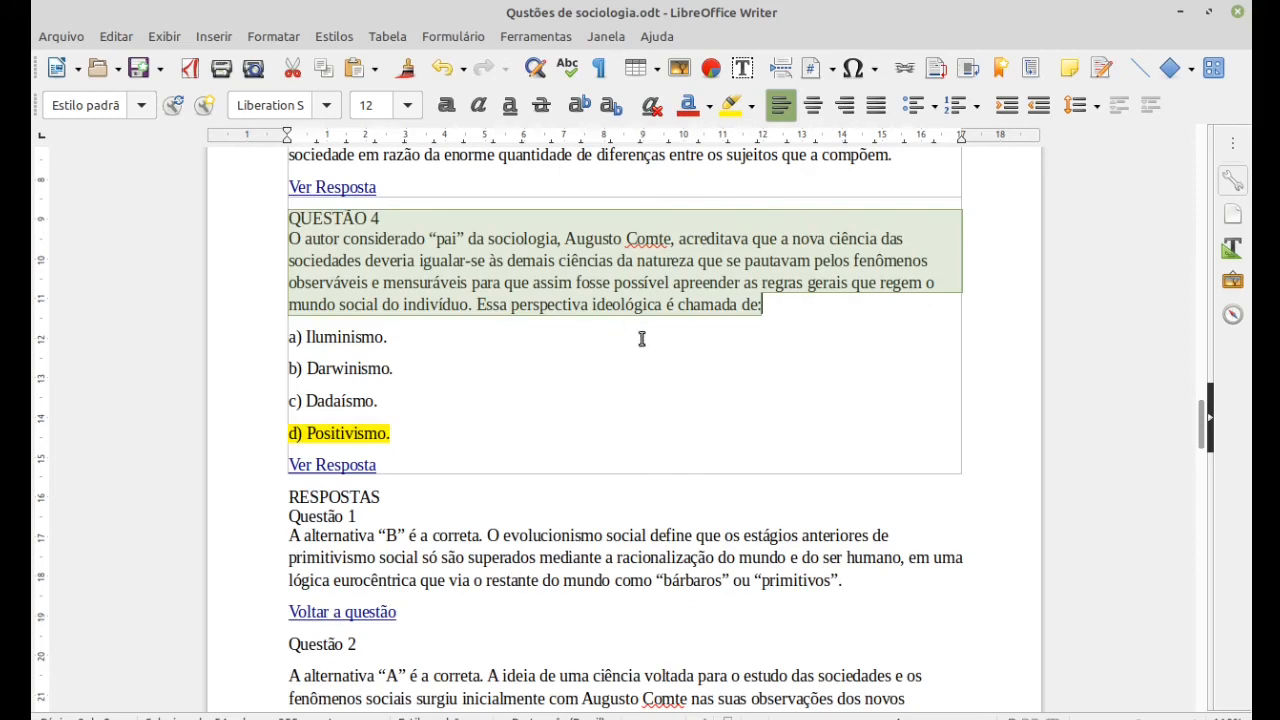
key("alt+Tab")
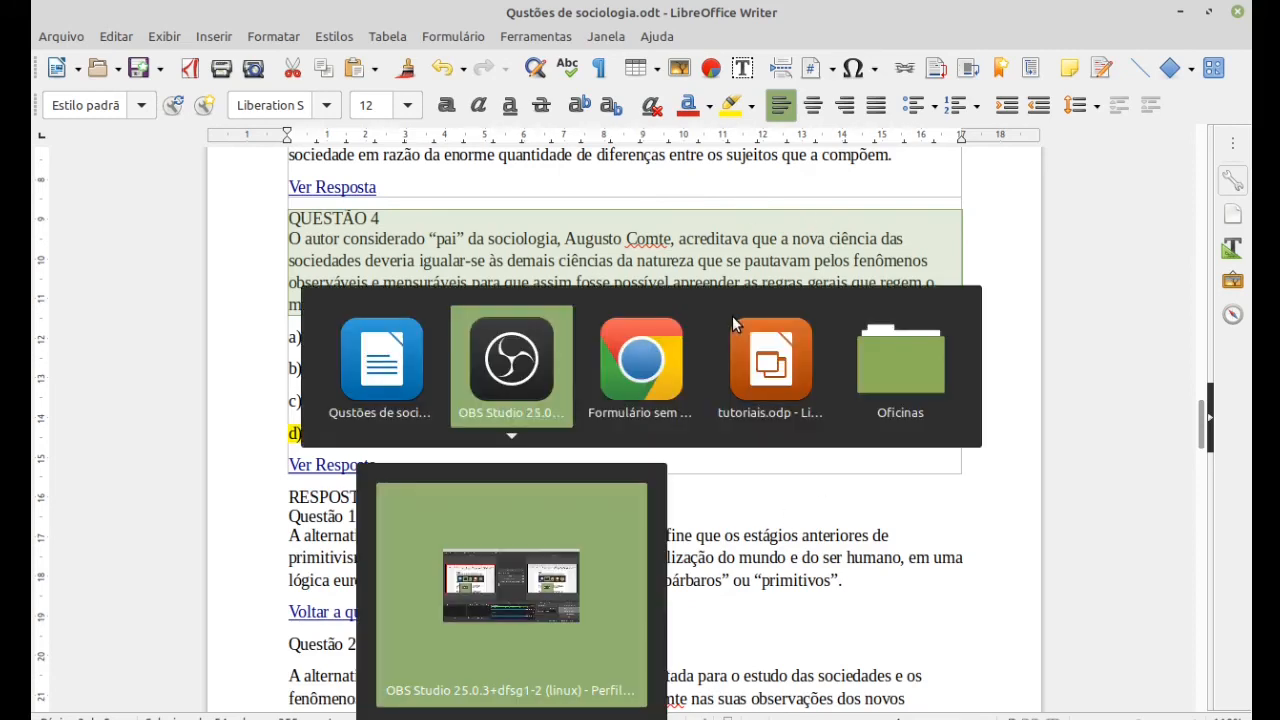
key("alt+Tab")
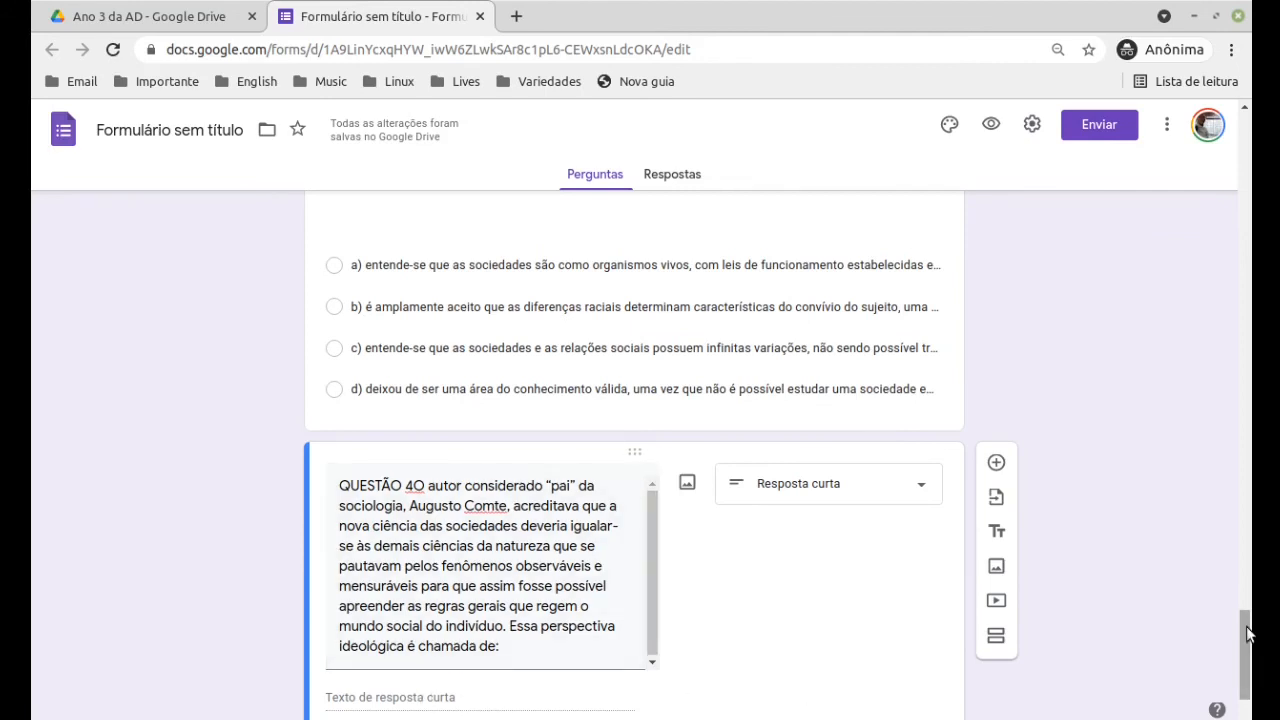
- Review the form from its title down to QUESTÃO 4, examining the student data, the class options and QUESTÃO 1's statement
left_click_drag(1247, 633, 1246, 150)
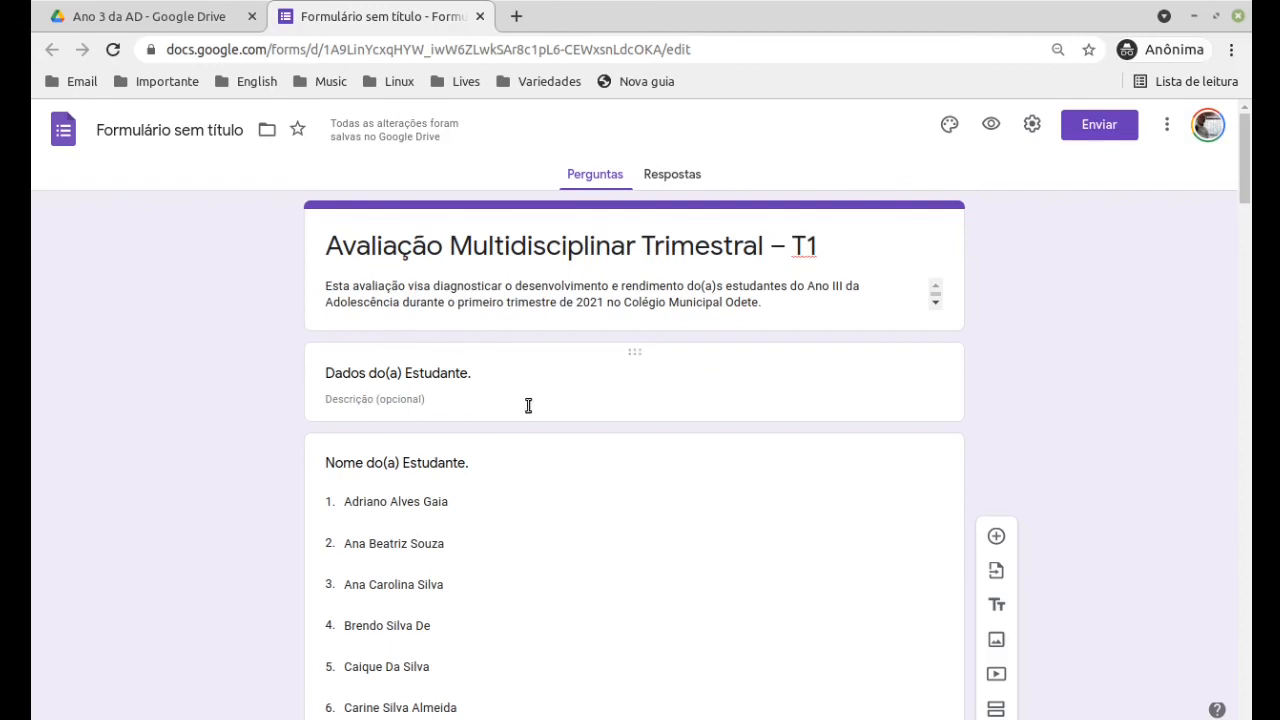
mouse_move(1245, 174)
left_mouse_down()
mouse_move(1250, 206)
mouse_move(1252, 183)
left_mouse_up()
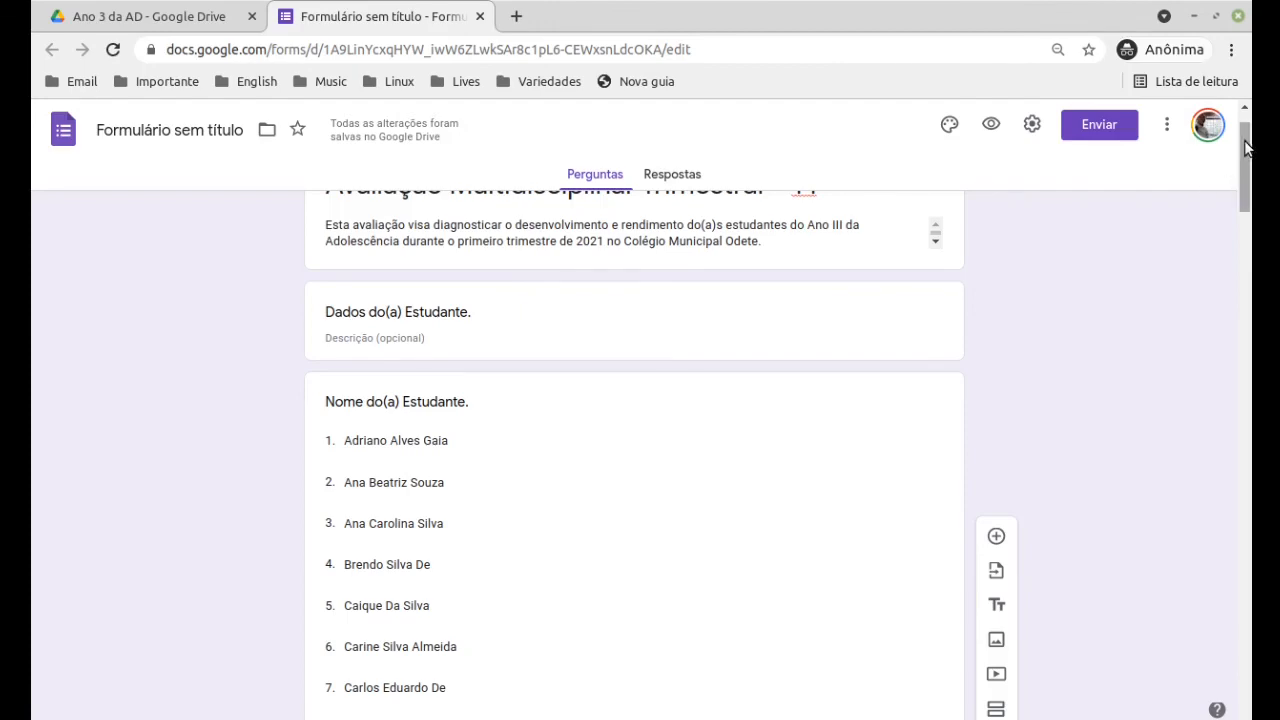
left_click_drag(1247, 150, 1277, 438)
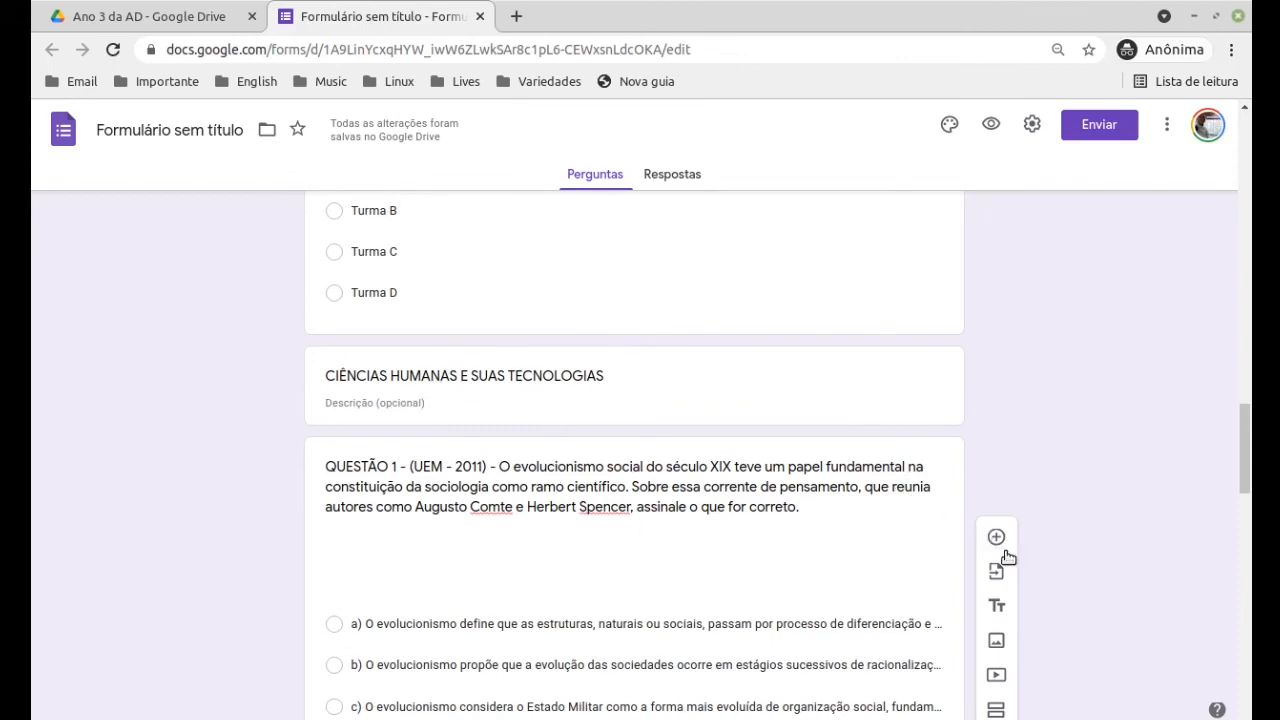
left_click(762, 552)
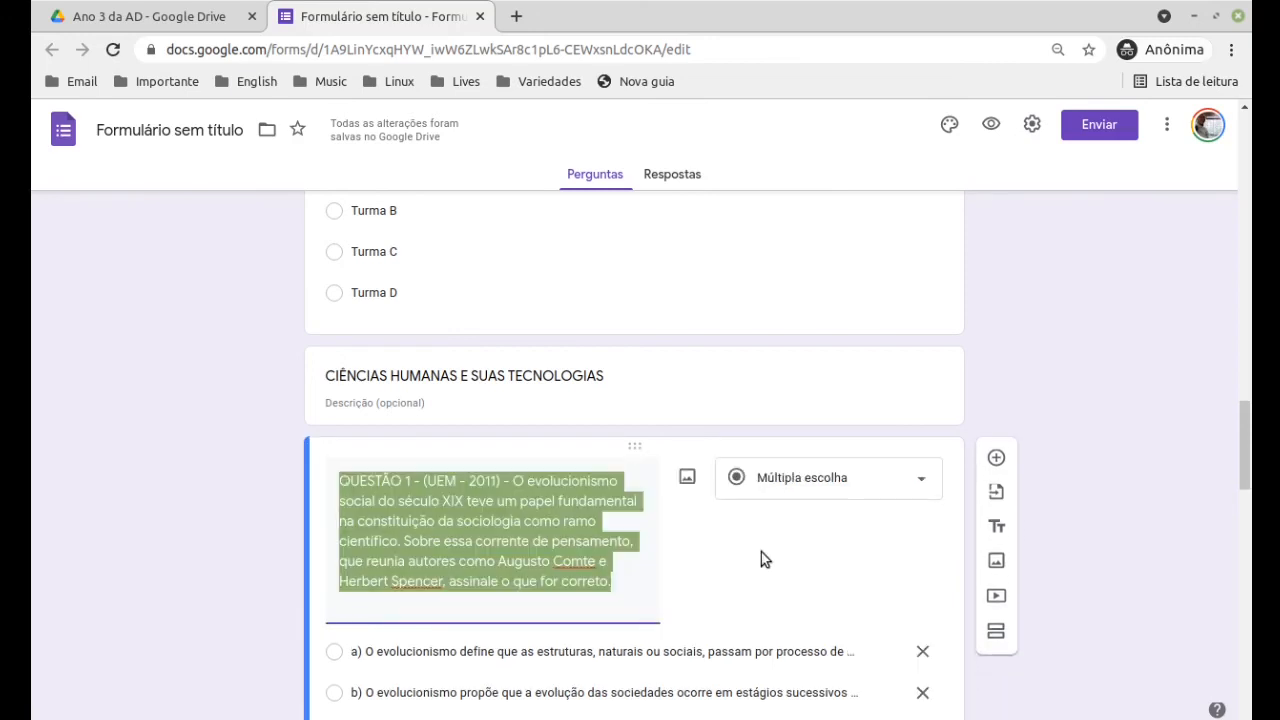
left_click(632, 582)
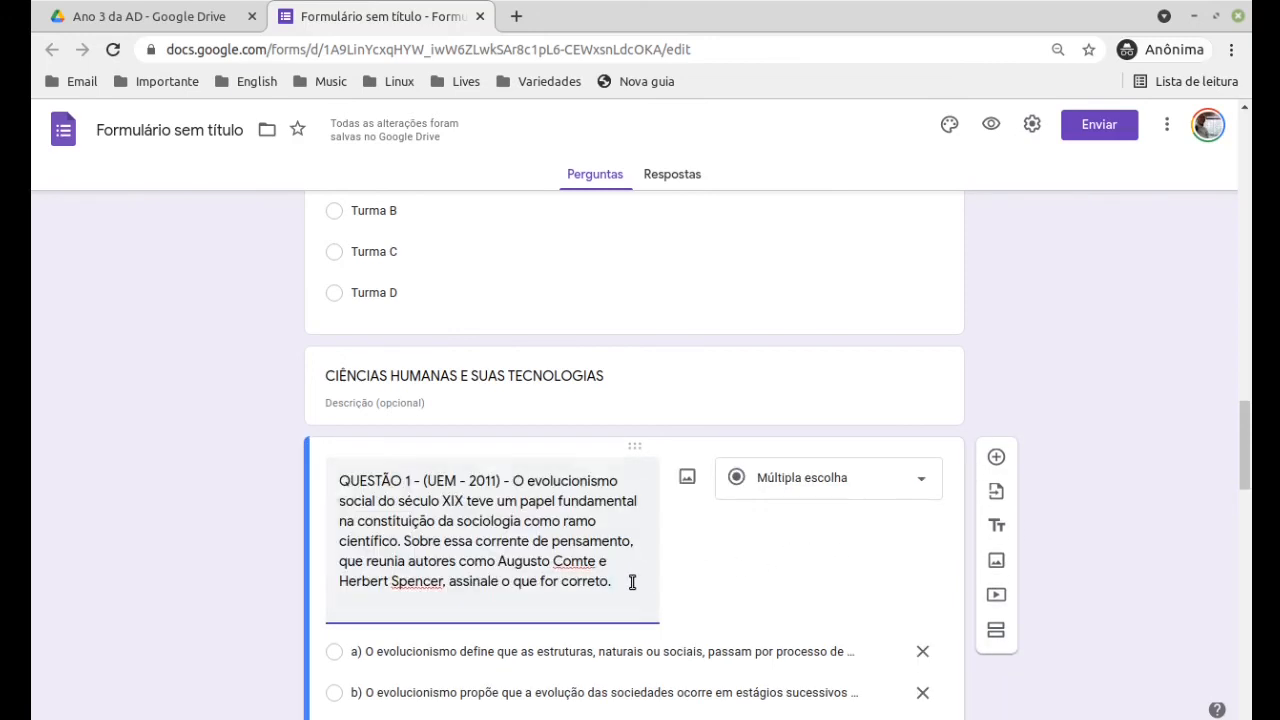
left_click_drag(1247, 424, 1247, 652)
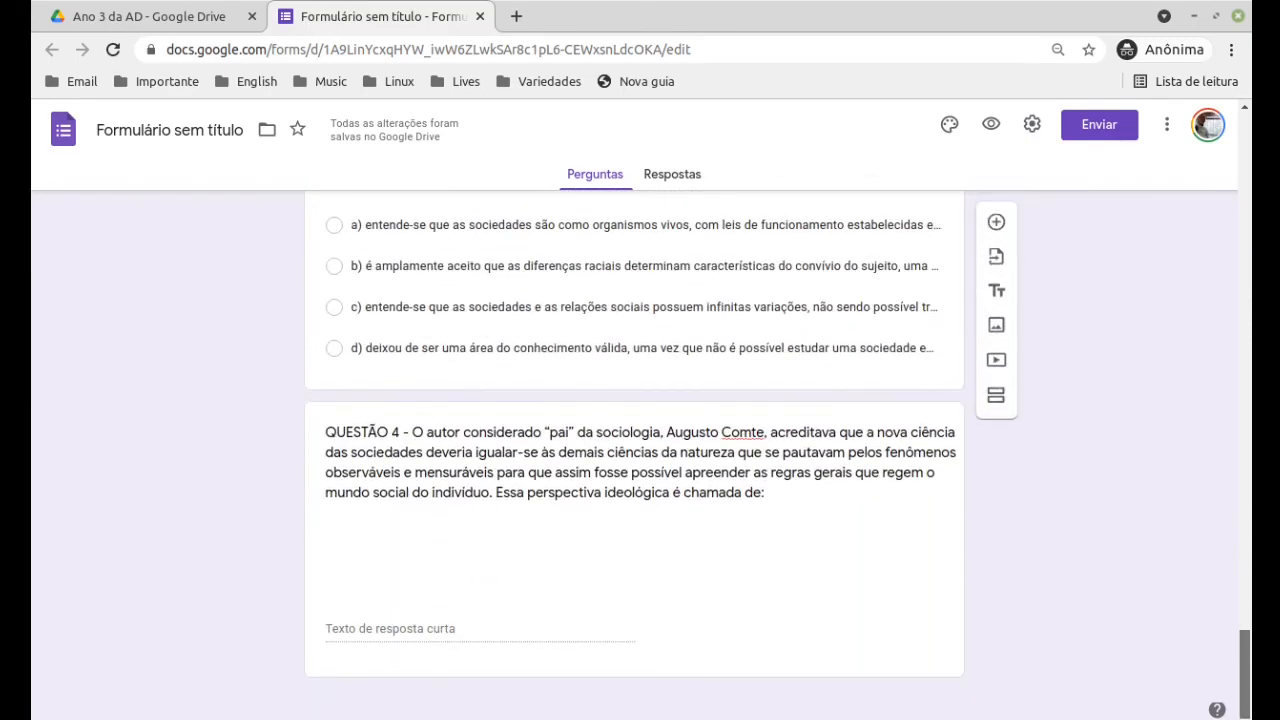